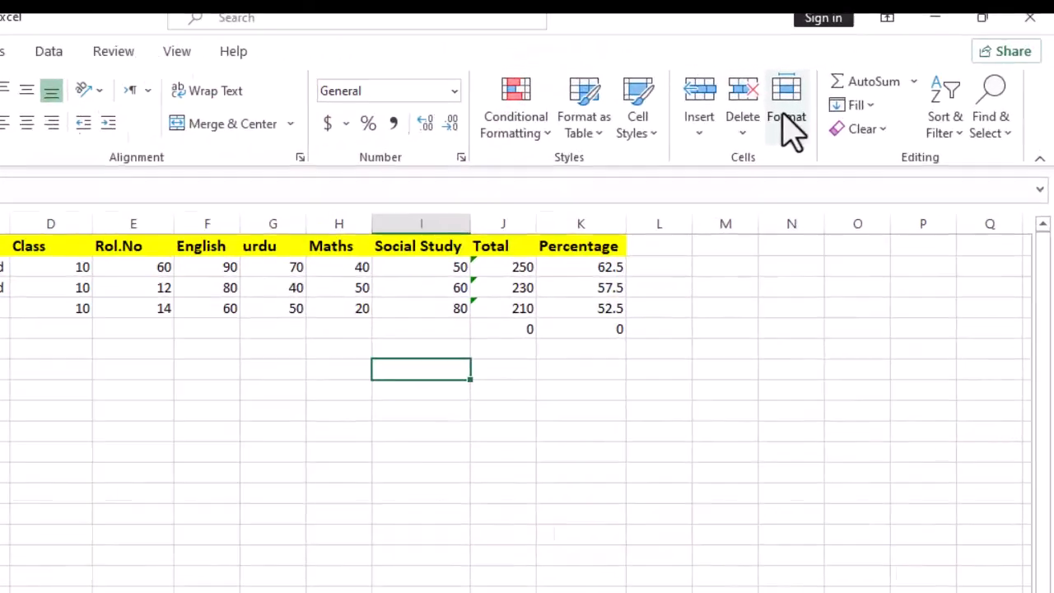
Open the Format menu's row and column sizing options for the student marks table
left_click(698, 174)
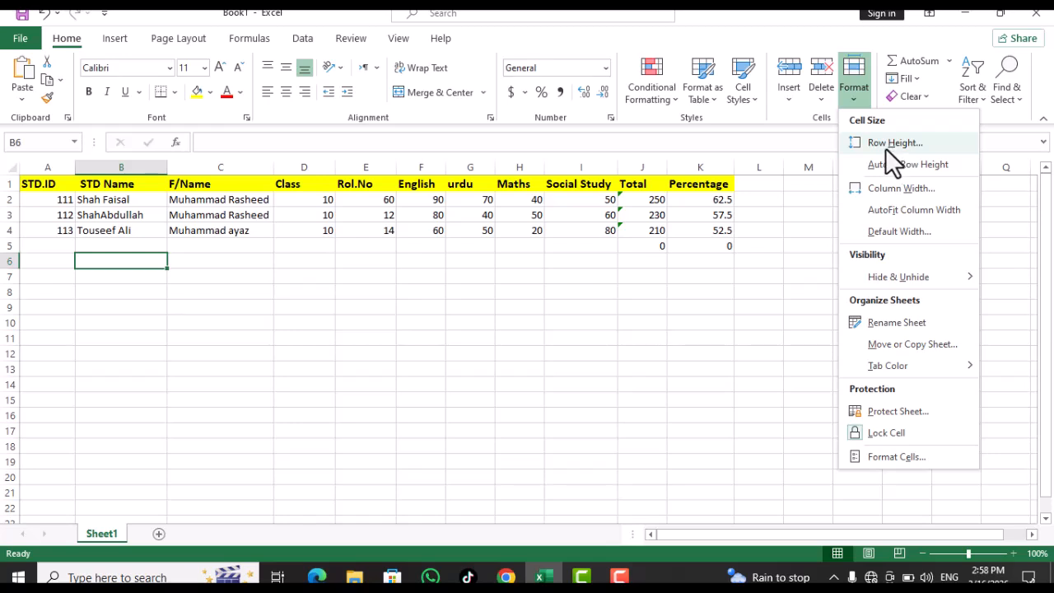
Drag the row 1 border to make the header row roughly 19.5 points tall
left_click(23, 186)
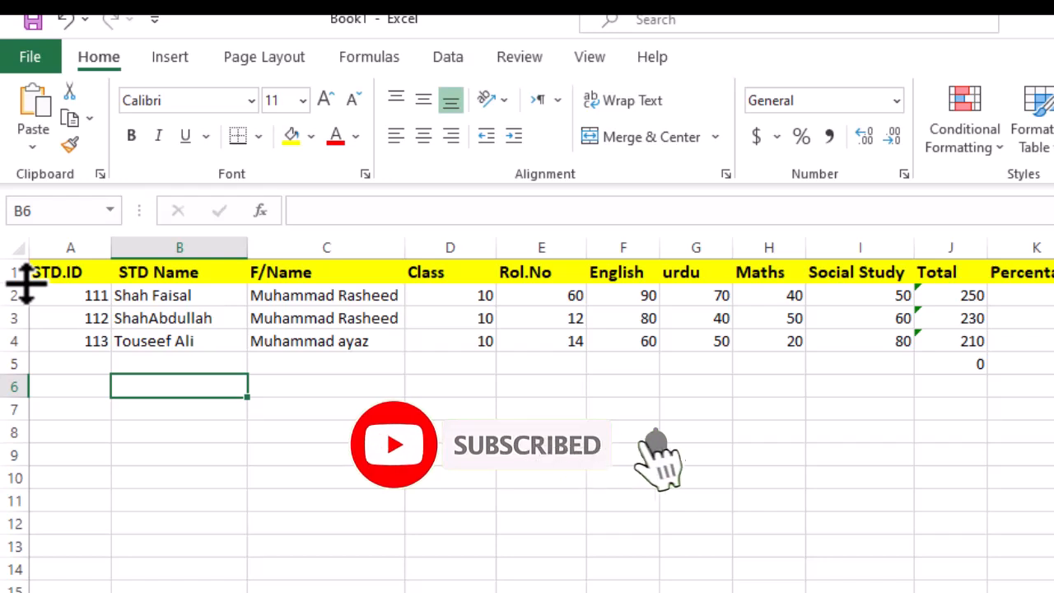
left_click_drag(27, 282, 28, 301)
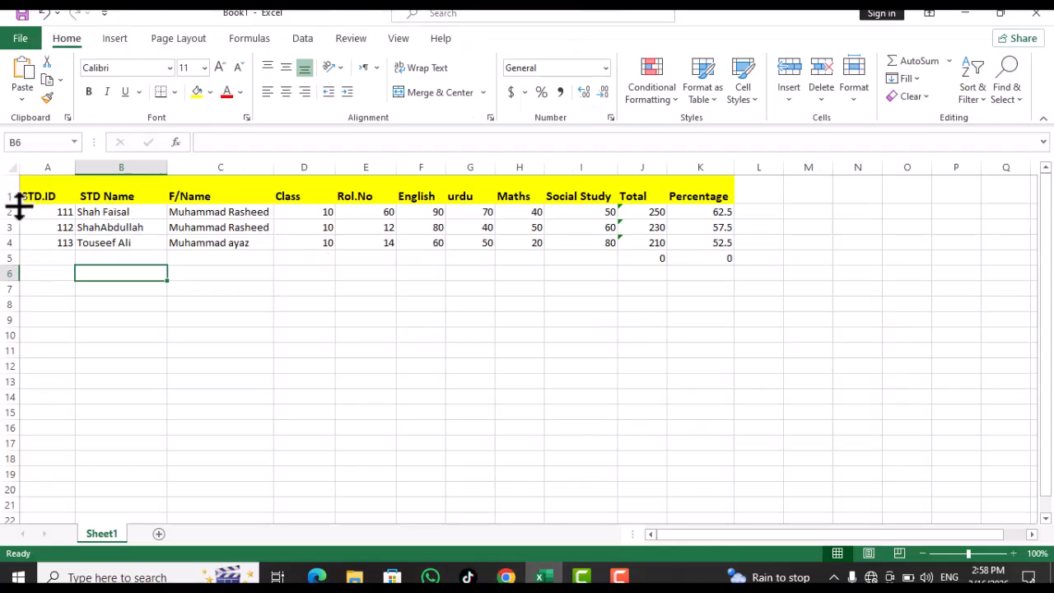
left_click_drag(28, 303, 27, 289)
left_click_drag(18, 196, 745, 167)
Set the header row height to exactly 20 through Format > Row Height
left_click(856, 91)
left_click(859, 102)
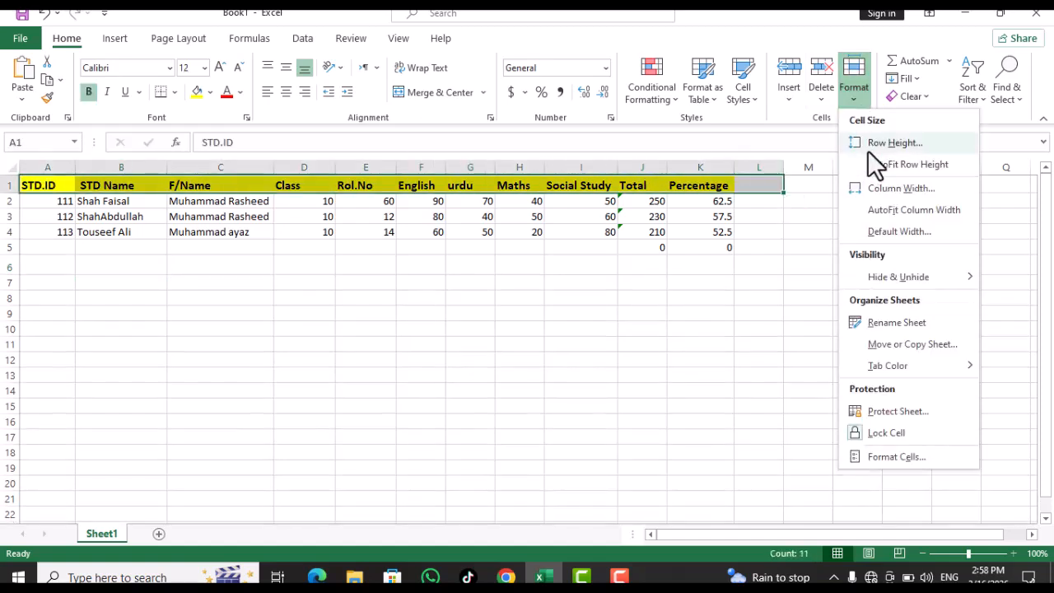
left_click(891, 142)
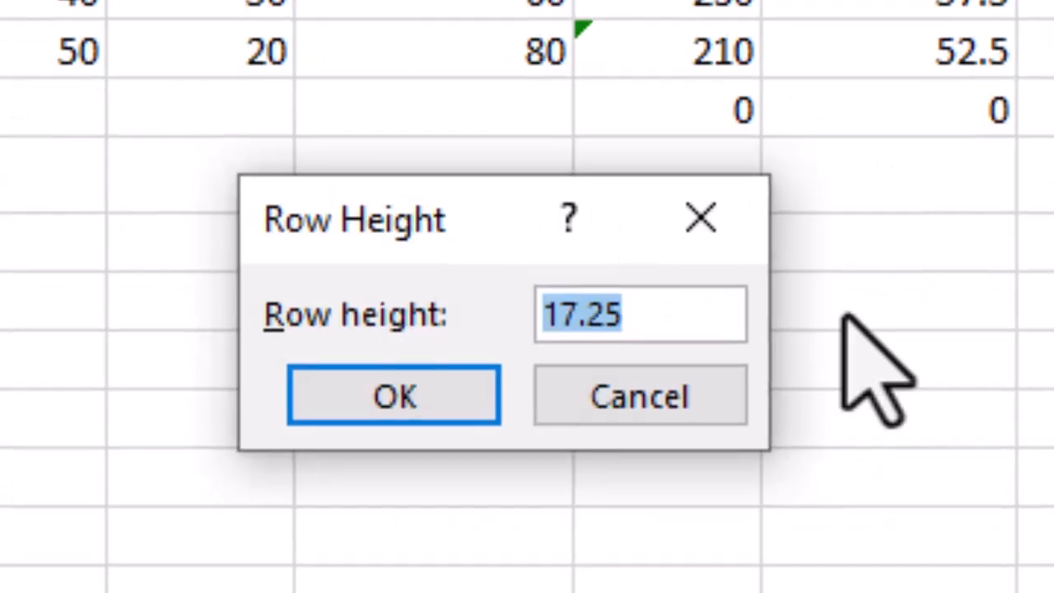
type("20")
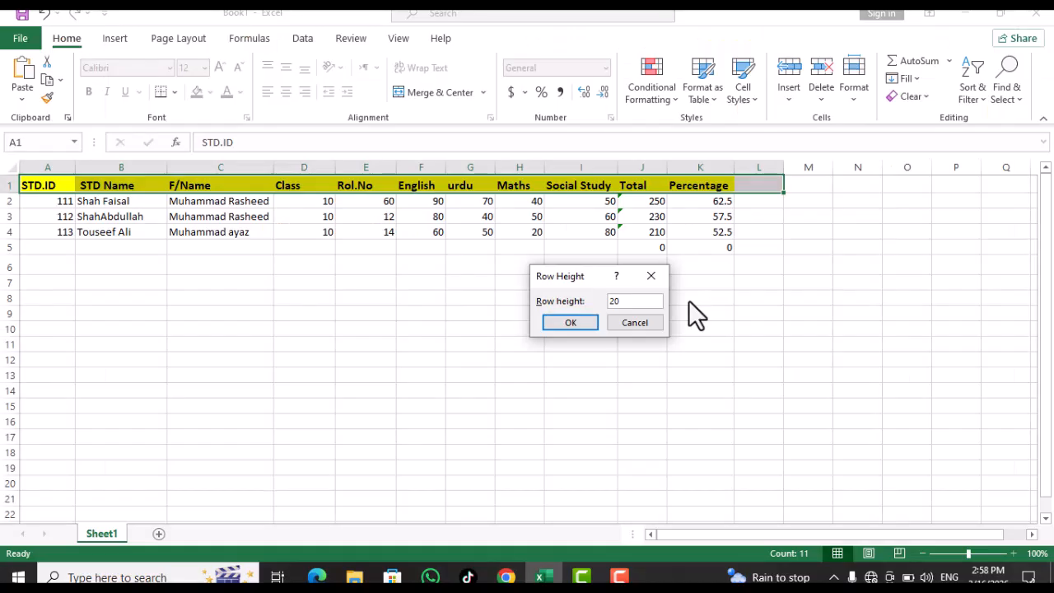
key("Return")
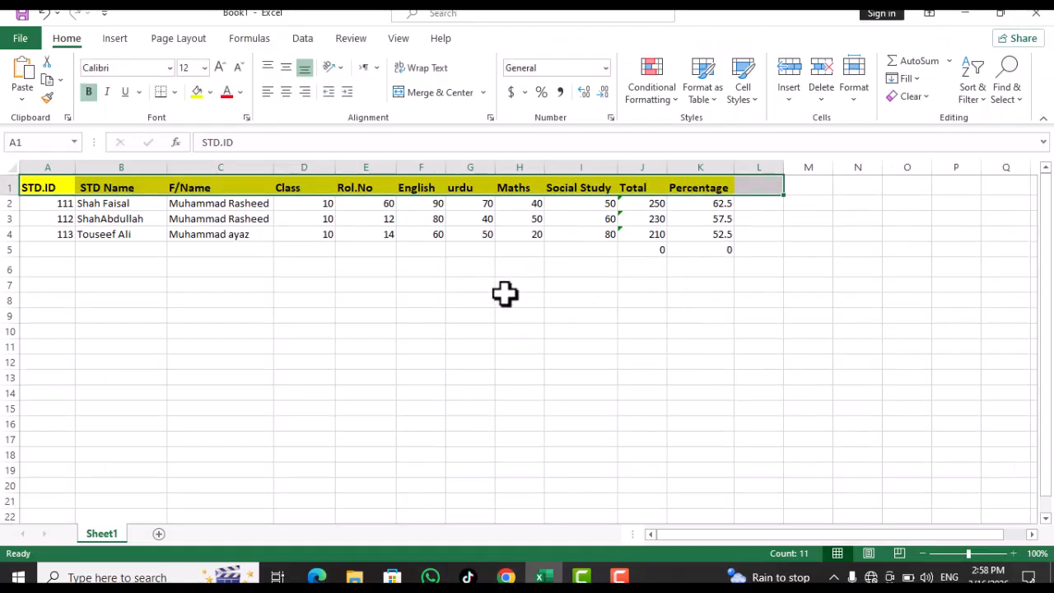
AutoFit the row height of header cells A1:K1 to fit their text
left_click(505, 297)
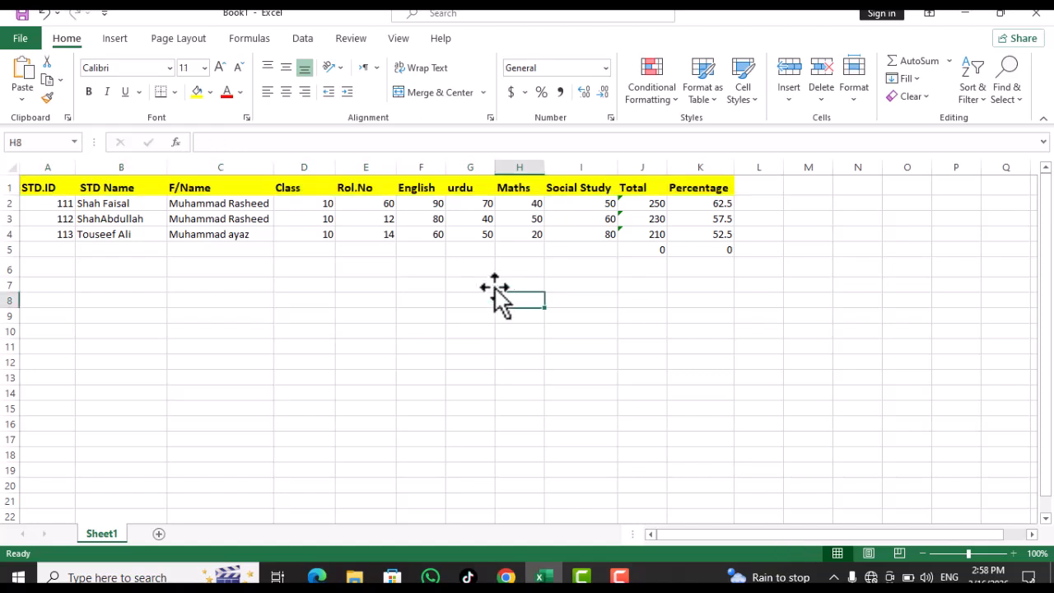
left_click_drag(59, 186, 729, 167)
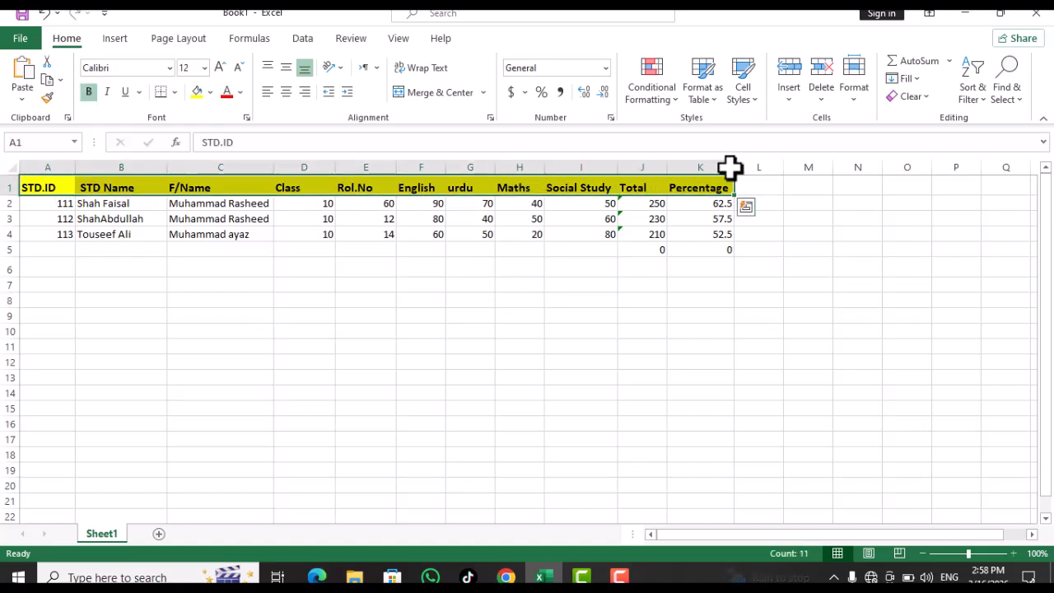
left_click(859, 94)
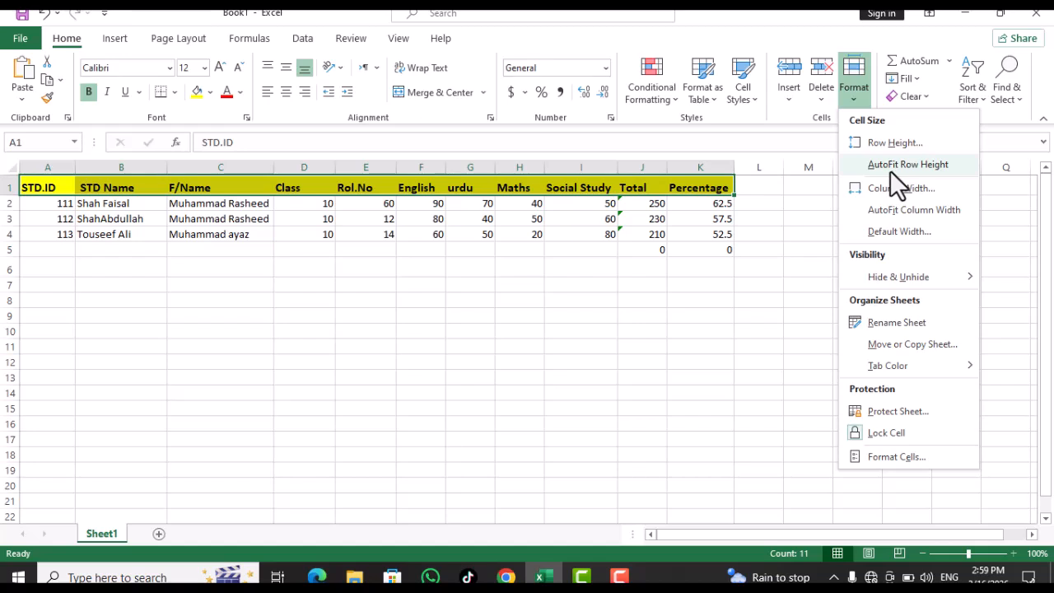
left_click(890, 169)
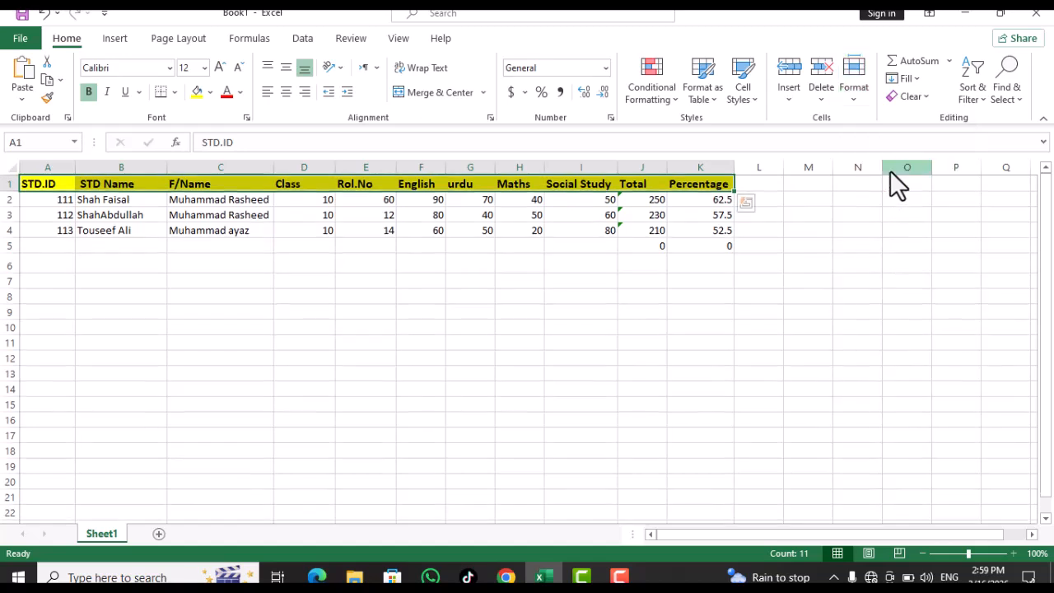
left_click(758, 187)
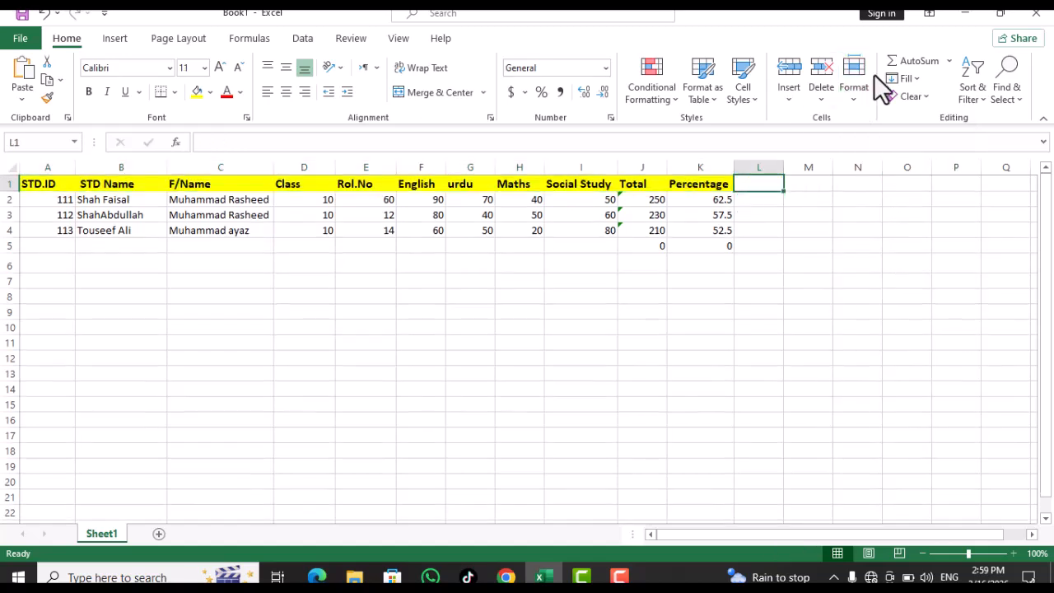
Drag the K/L column border to widen the Percentage column roughly
left_click(852, 93)
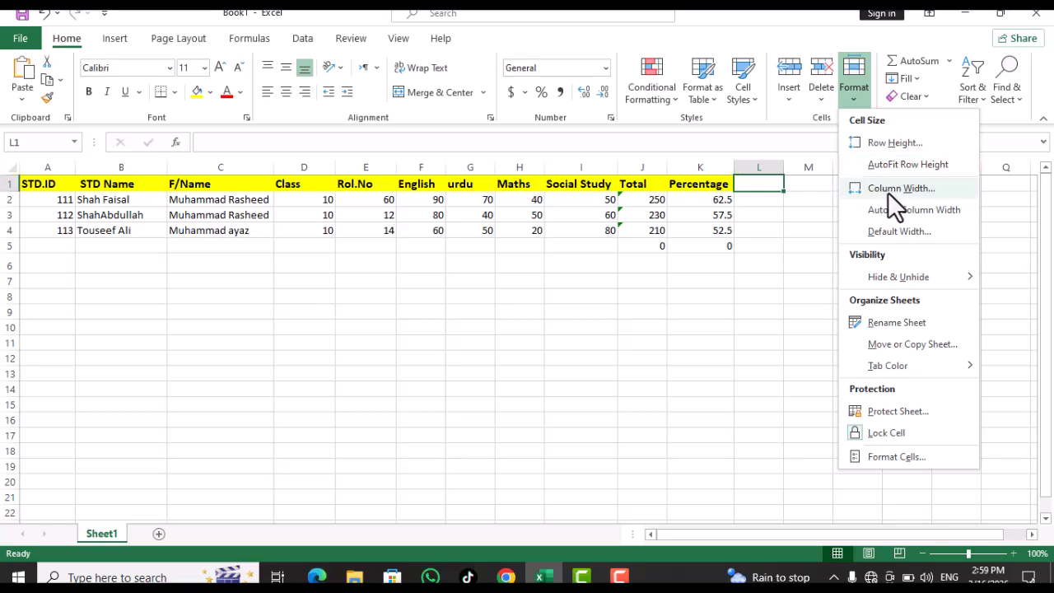
left_click(756, 208)
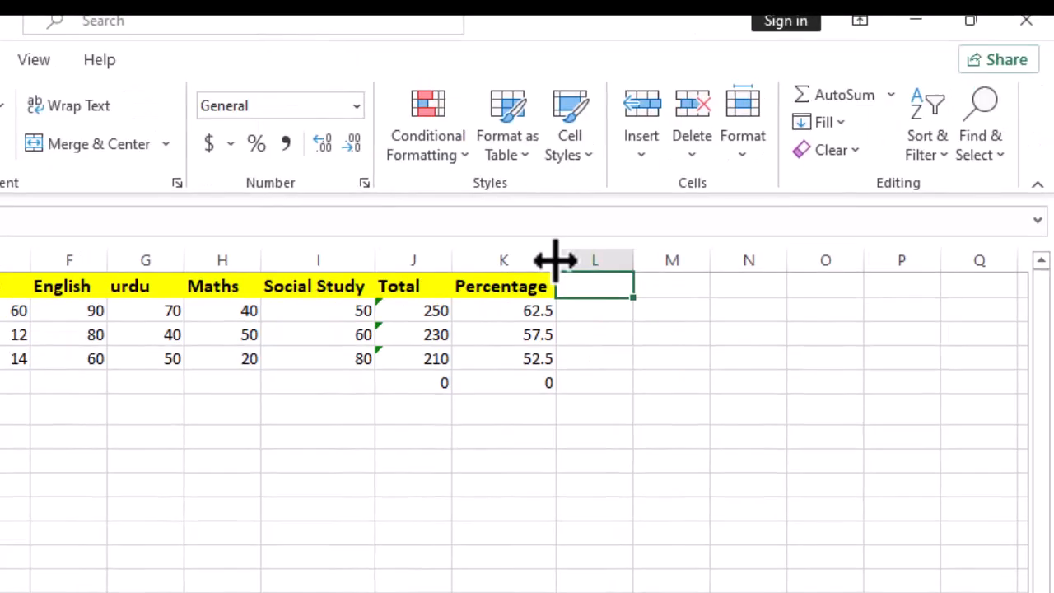
mouse_move(555, 262)
left_mouse_down()
mouse_move(599, 263)
mouse_move(551, 268)
left_mouse_up()
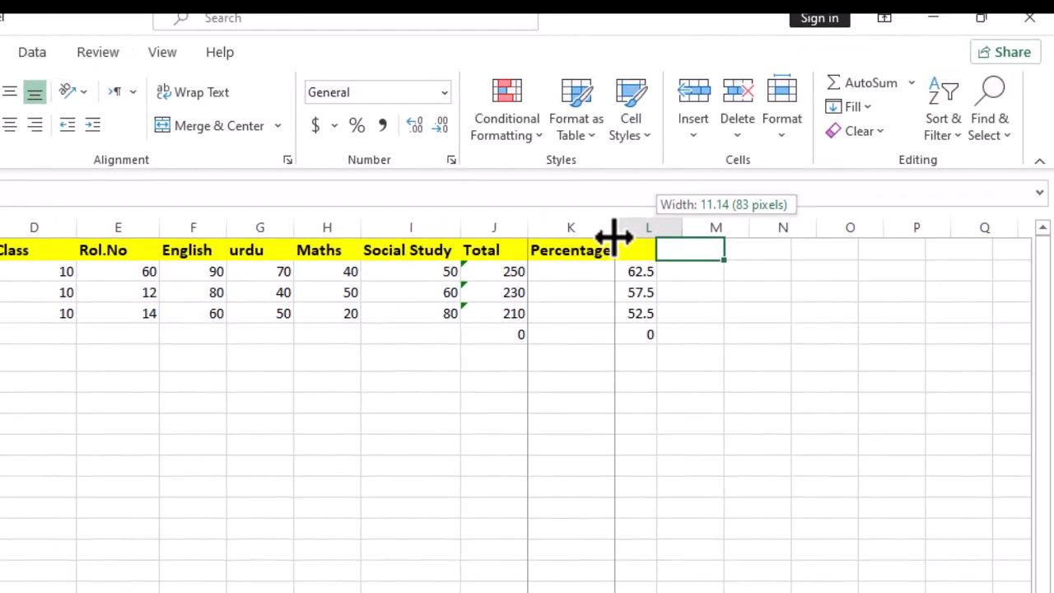
left_click_drag(613, 237, 622, 237)
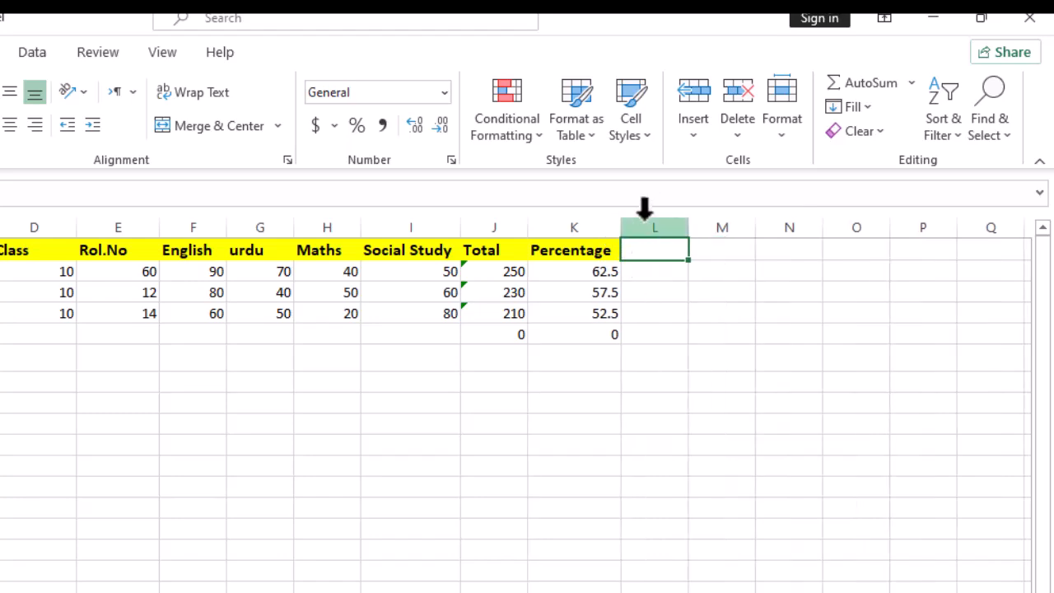
Set the Percentage column K width to exactly 20 via Format > Column Width
left_click(781, 132)
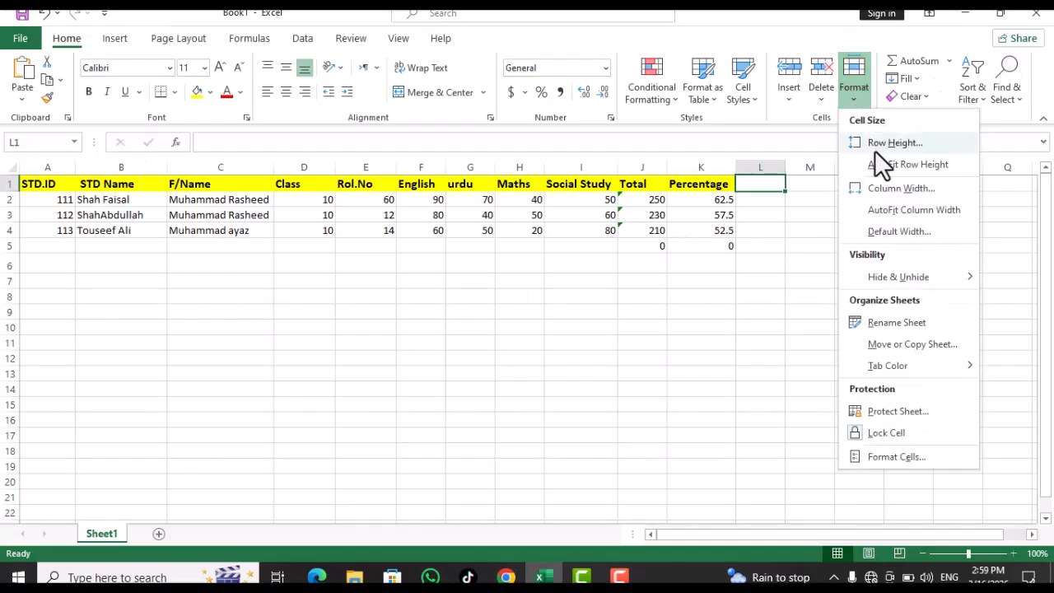
left_click(880, 189)
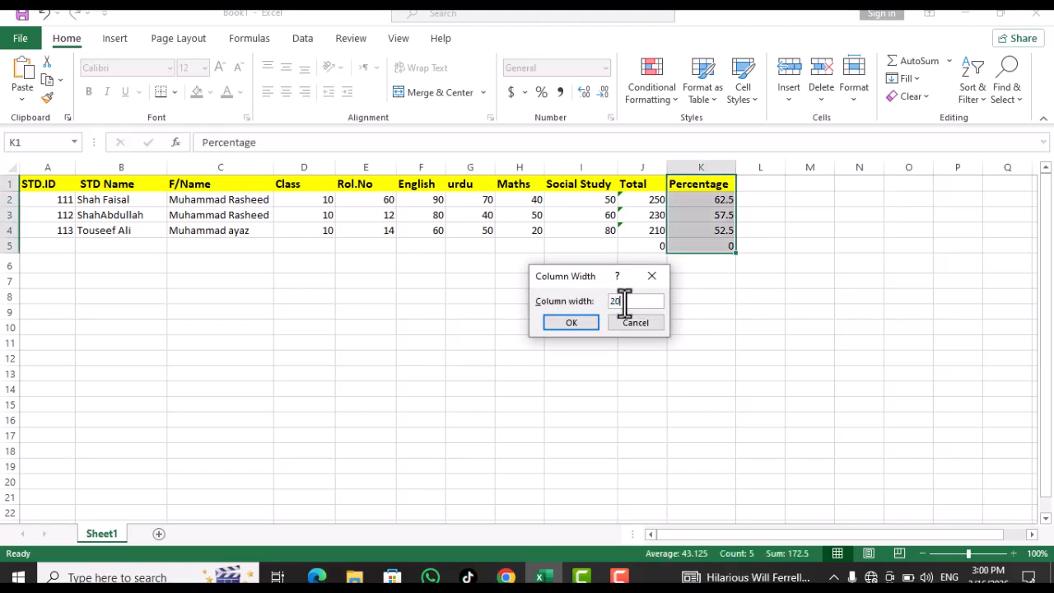
key("Return")
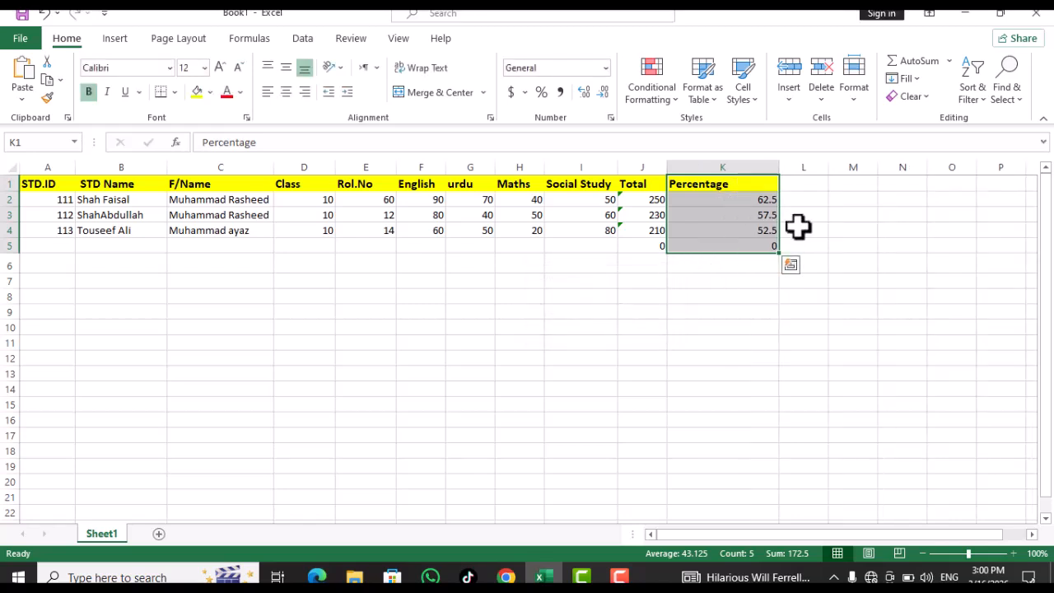
left_click(816, 217)
left_click_drag(737, 184, 739, 239)
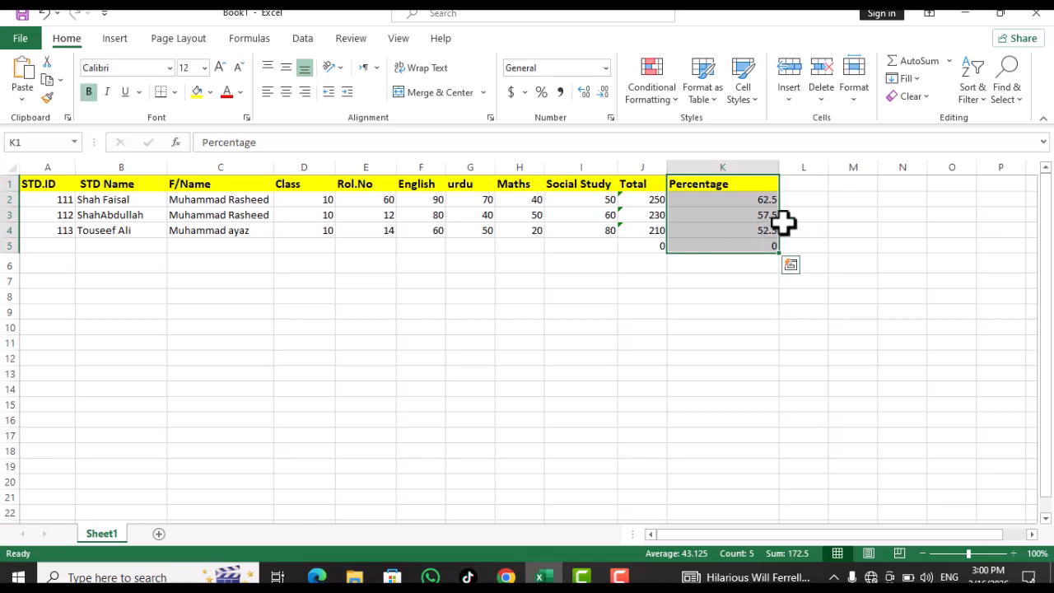
AutoFit column K's width so the Percentage column just fits its contents
left_click(853, 91)
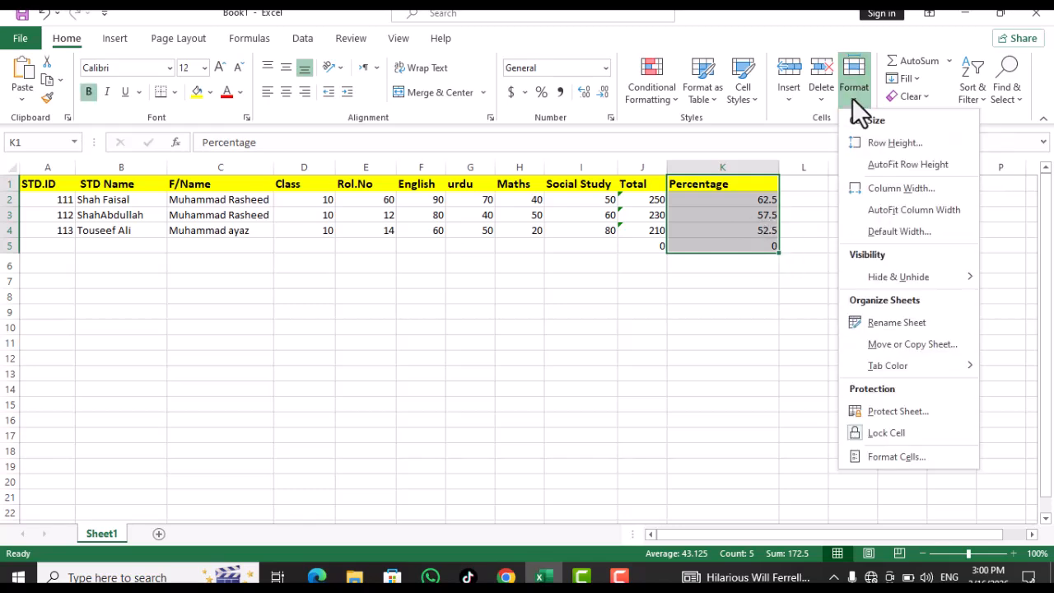
left_click(874, 210)
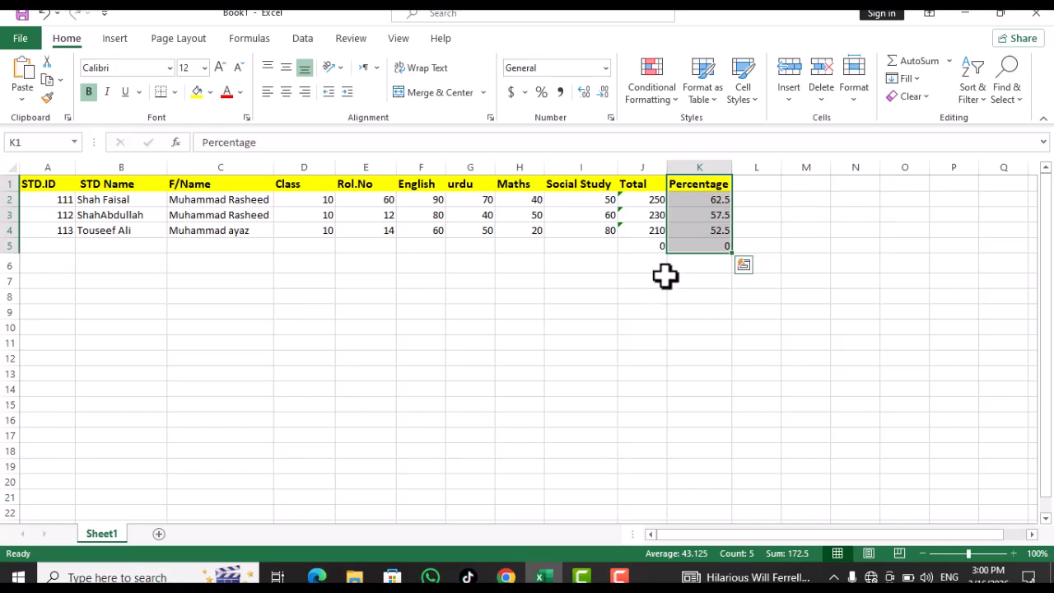
left_click(862, 88)
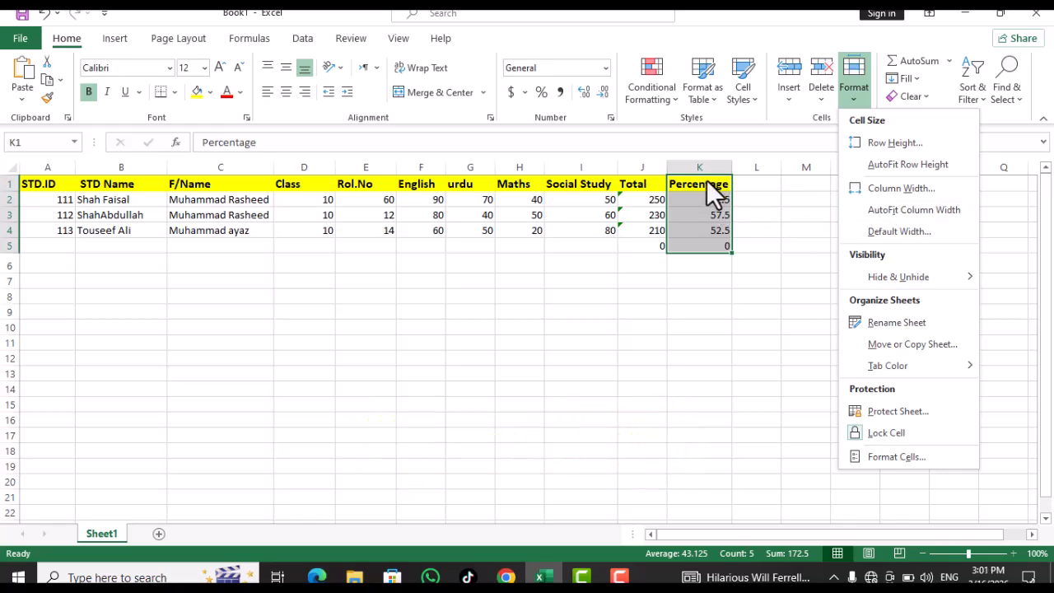
Select the yellow header row and hide row 1
left_click(686, 250)
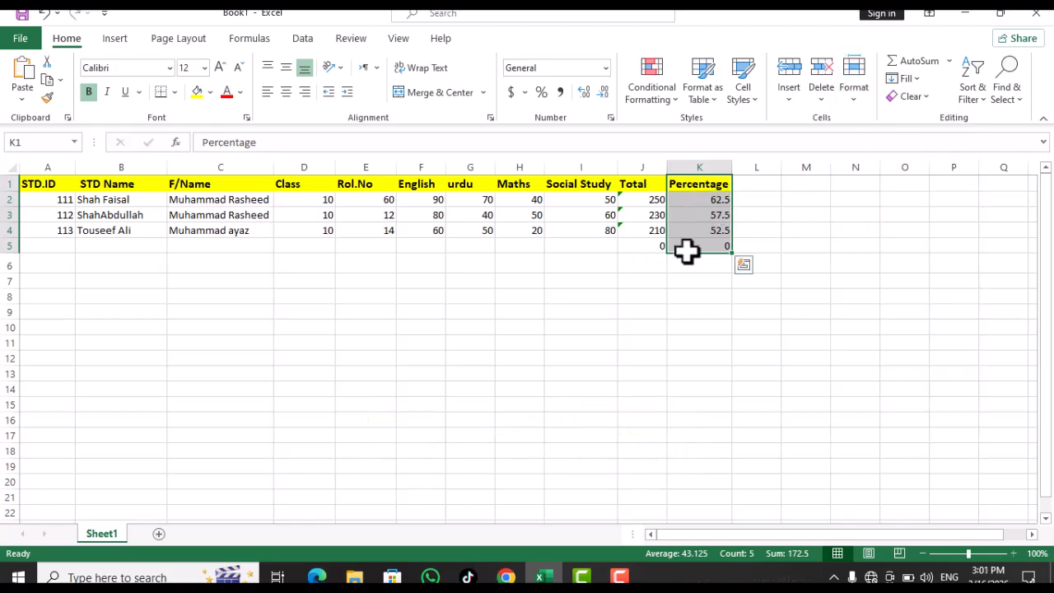
left_click(855, 97)
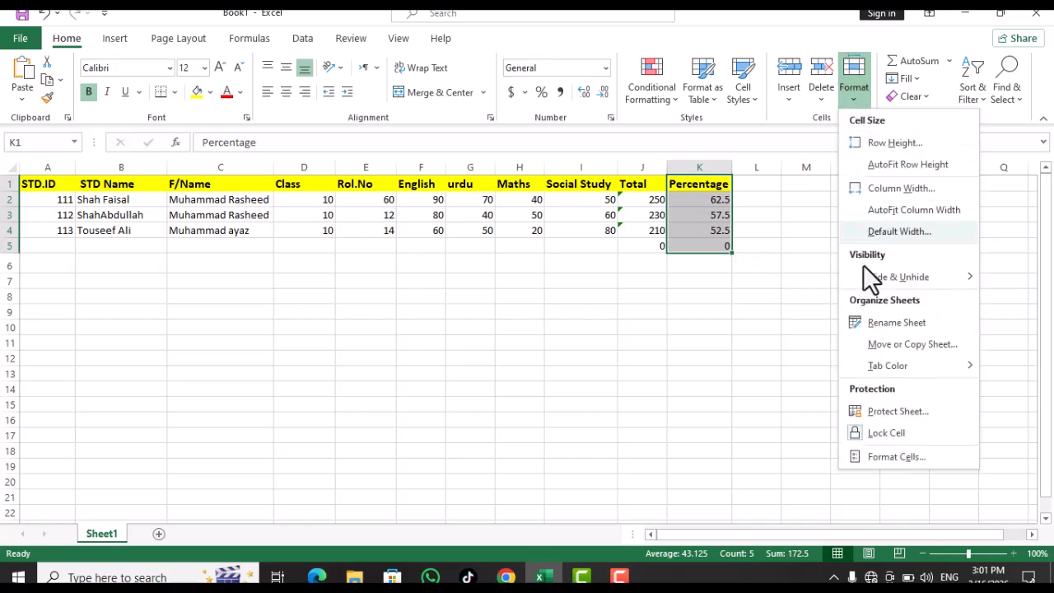
mouse_move(871, 279)
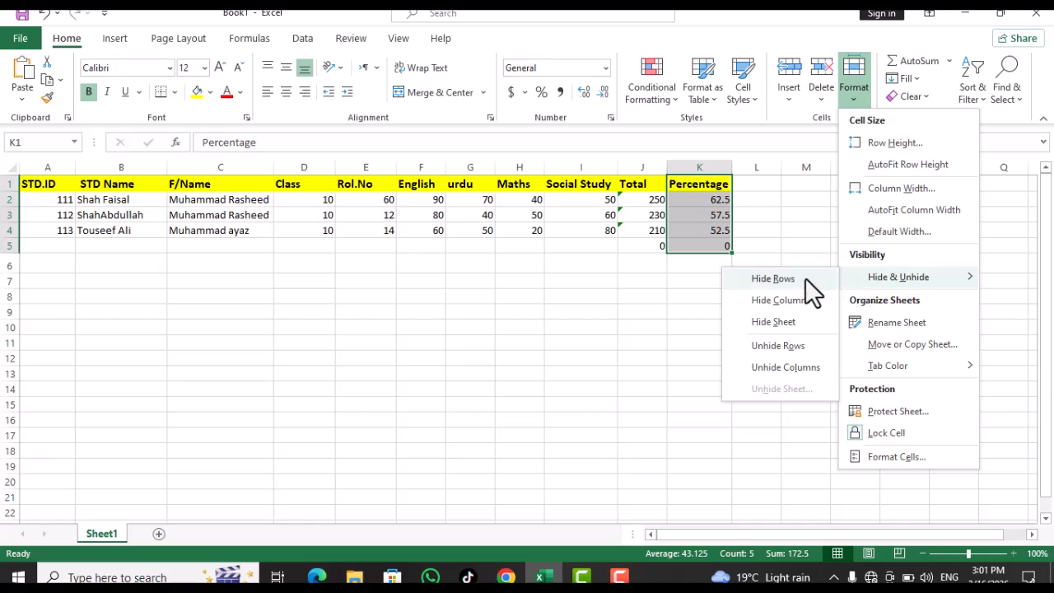
left_click(725, 195)
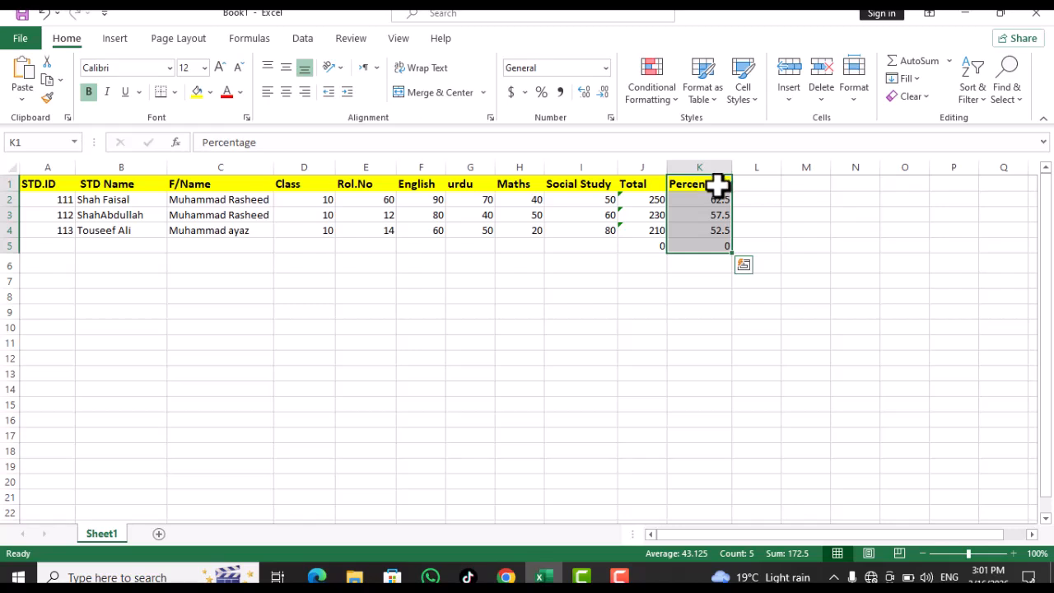
left_click_drag(28, 188, 727, 186)
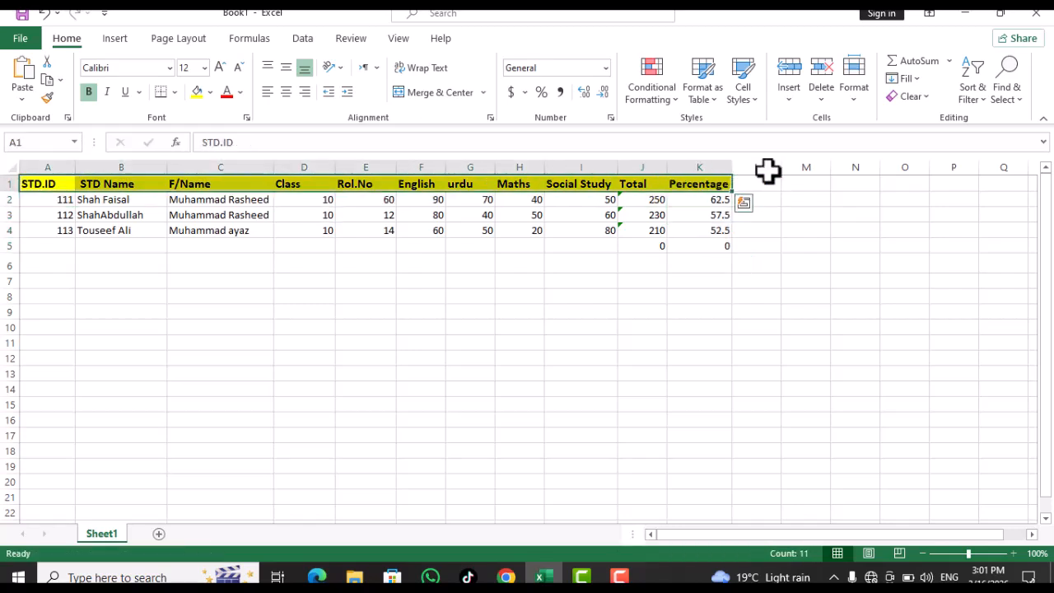
left_click(856, 94)
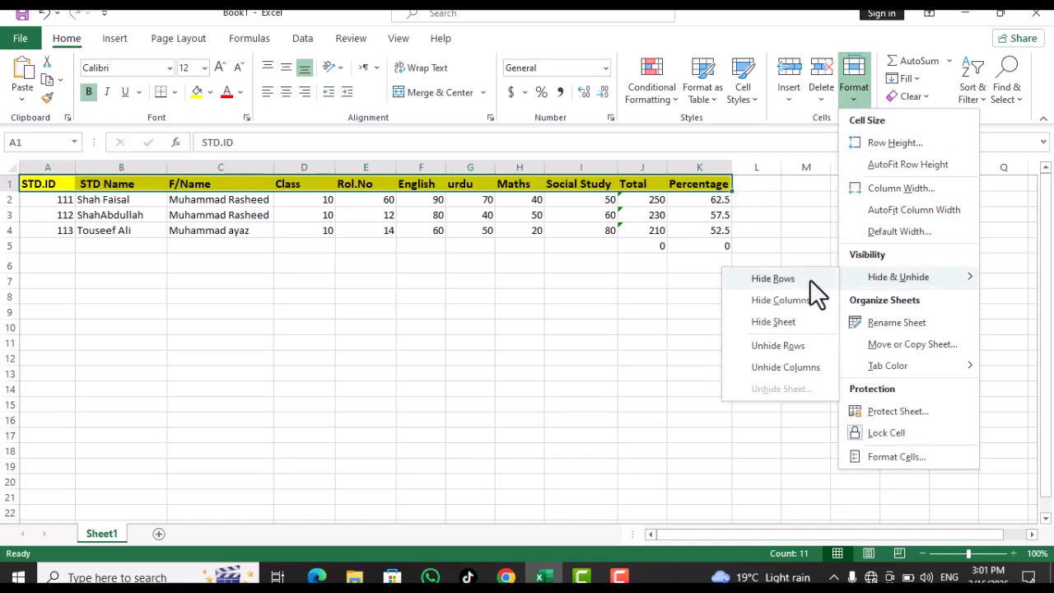
left_click(777, 278)
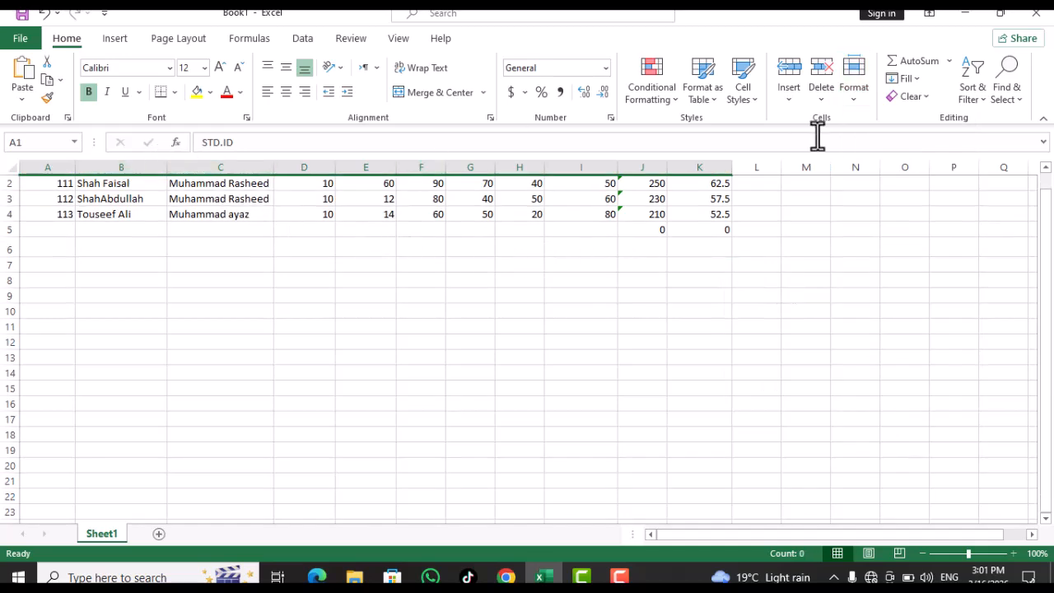
Unhide row 1 with Hide & Unhide > Unhide Rows
left_click(860, 90)
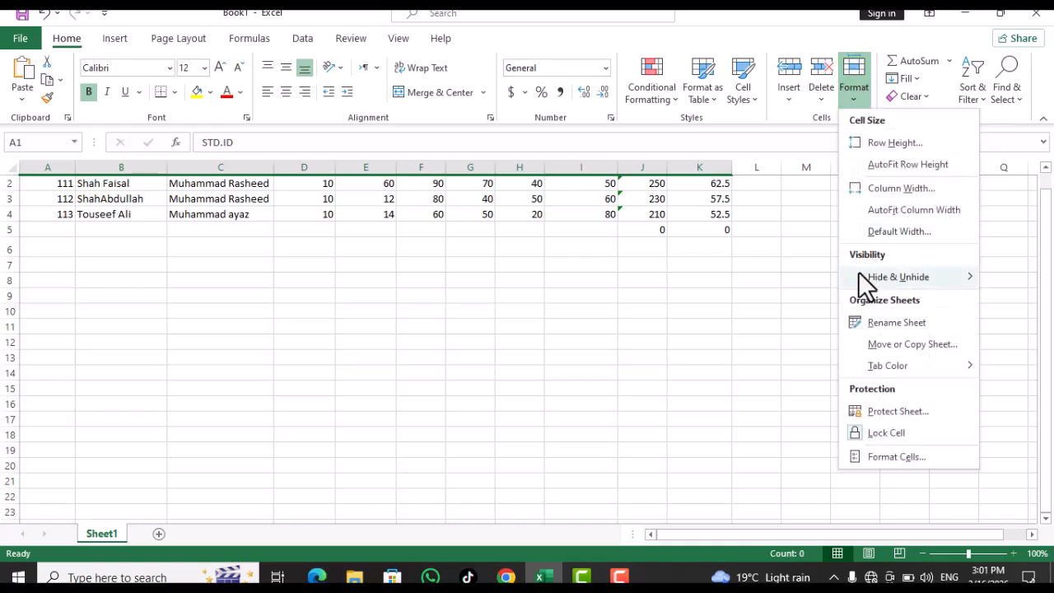
mouse_move(864, 282)
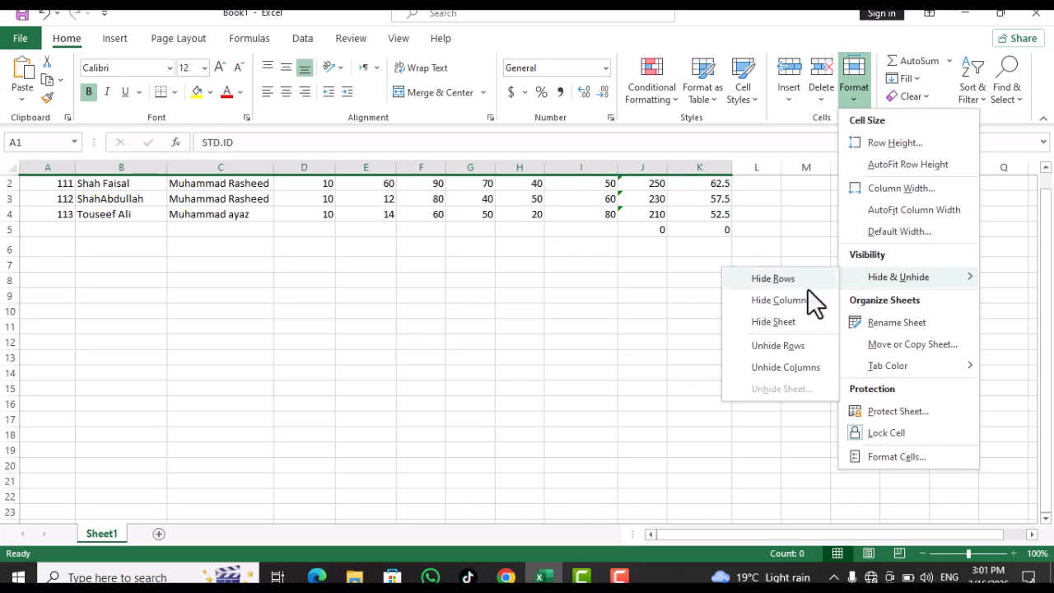
left_click(769, 346)
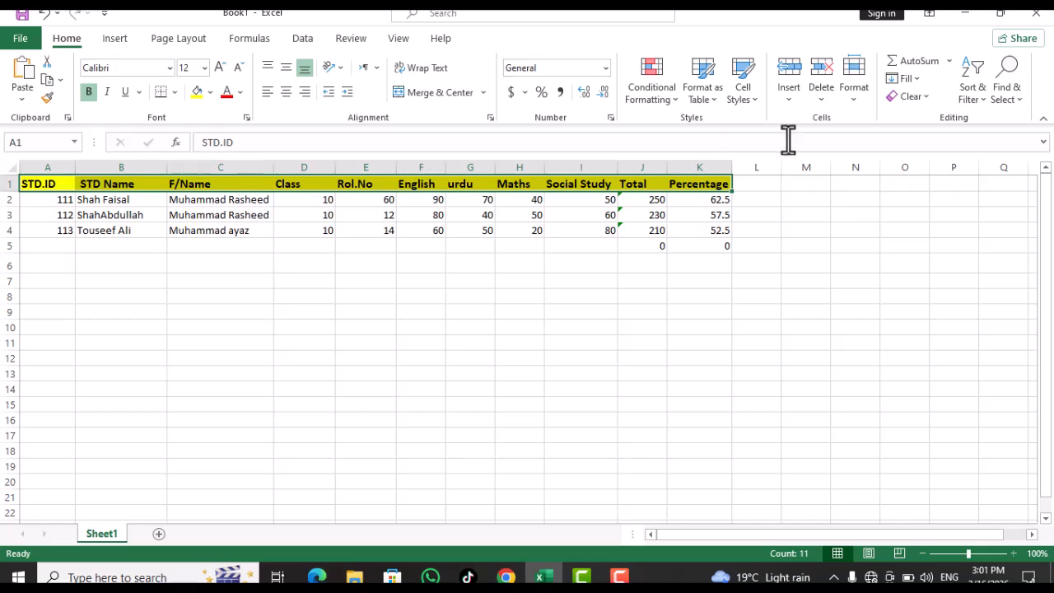
Select the Percentage cells K1:K5 and hide column K with Hide Columns
left_click(859, 96)
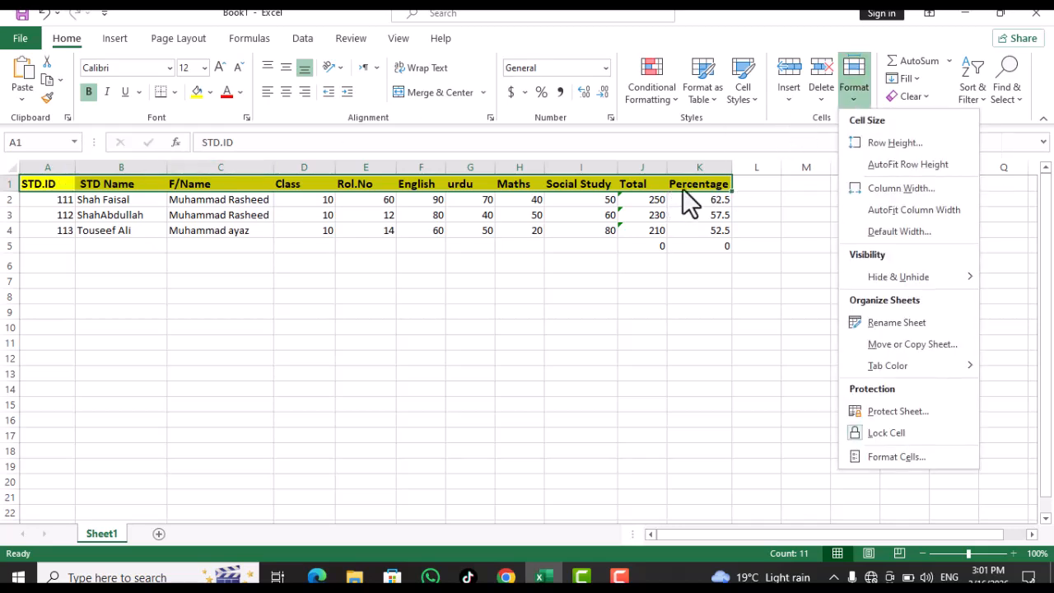
left_click(705, 184)
left_click_drag(705, 182, 709, 246)
left_click(856, 92)
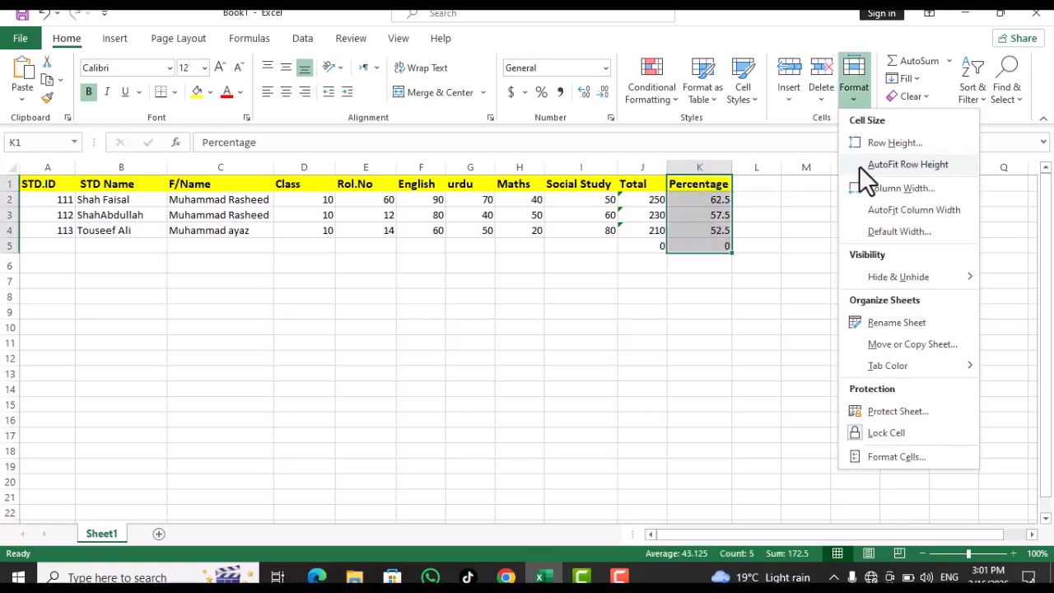
mouse_move(865, 276)
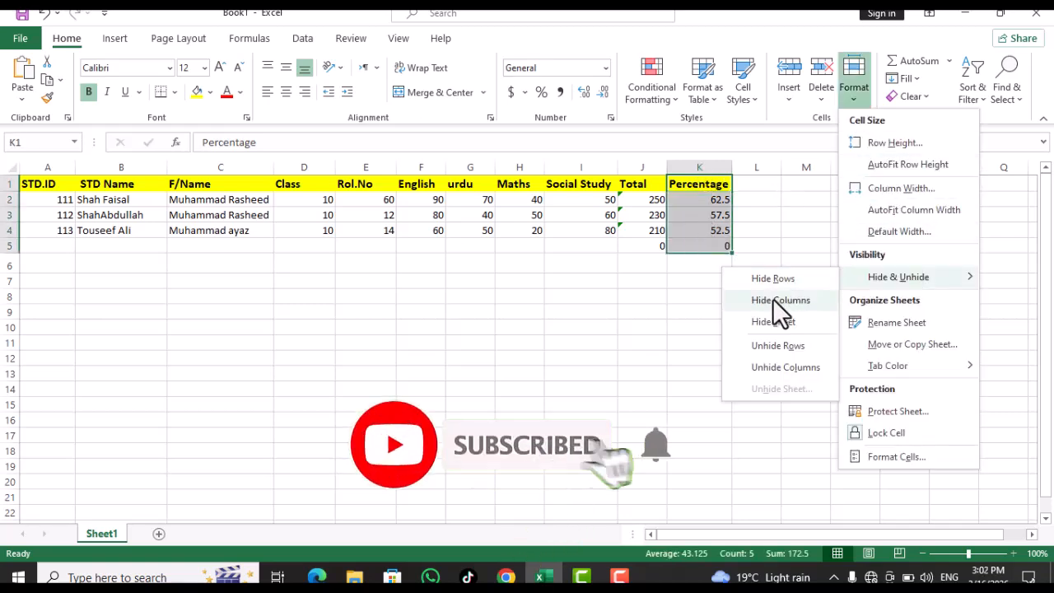
left_click(774, 300)
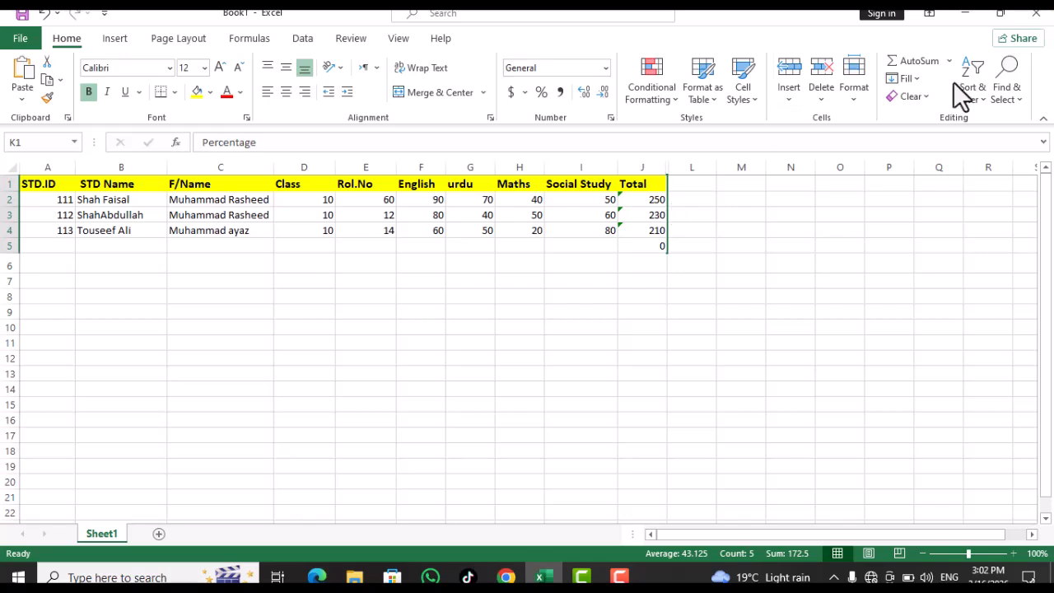
left_click(851, 103)
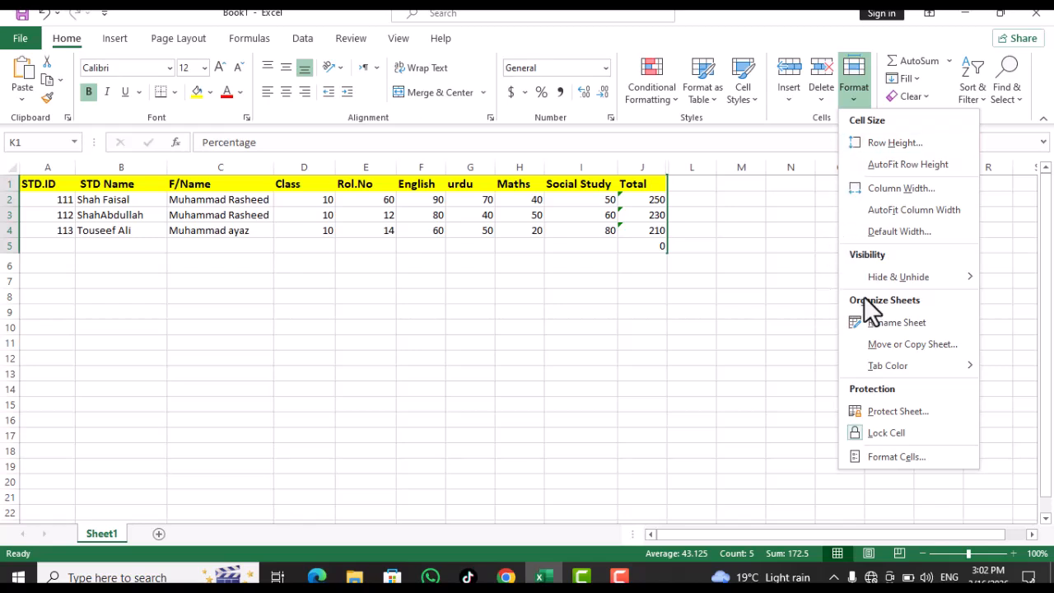
mouse_move(870, 277)
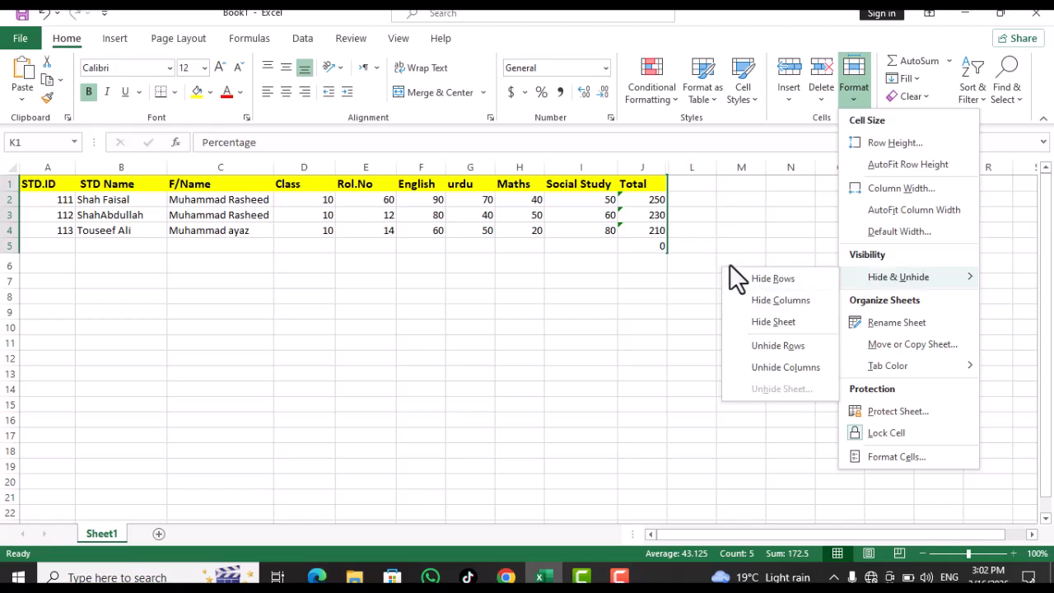
Unhide column K, then try hiding Sheet1 and dismiss the visible-sheet warning
left_click(761, 368)
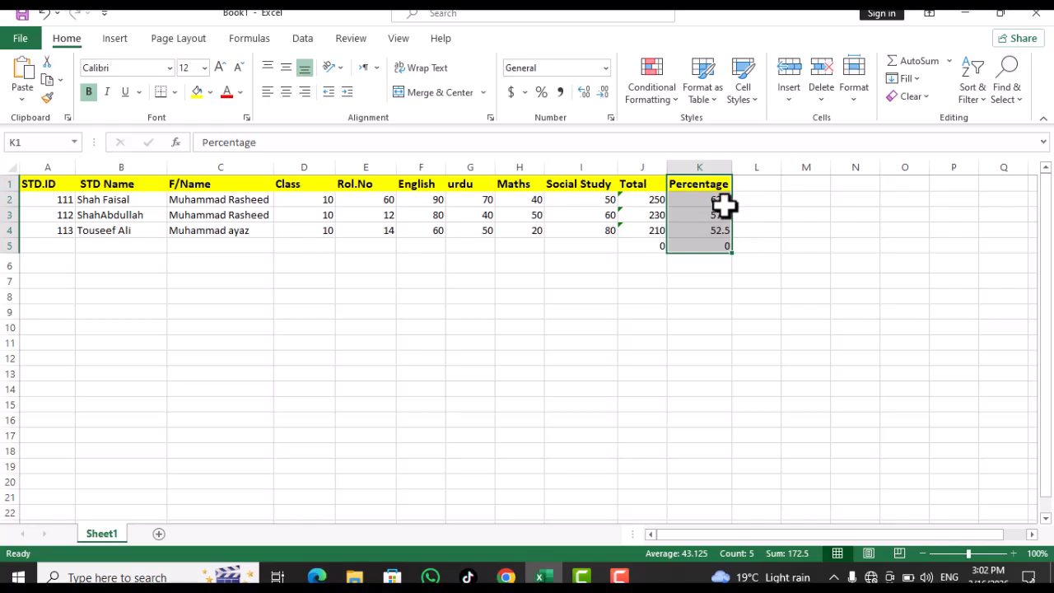
left_click(864, 100)
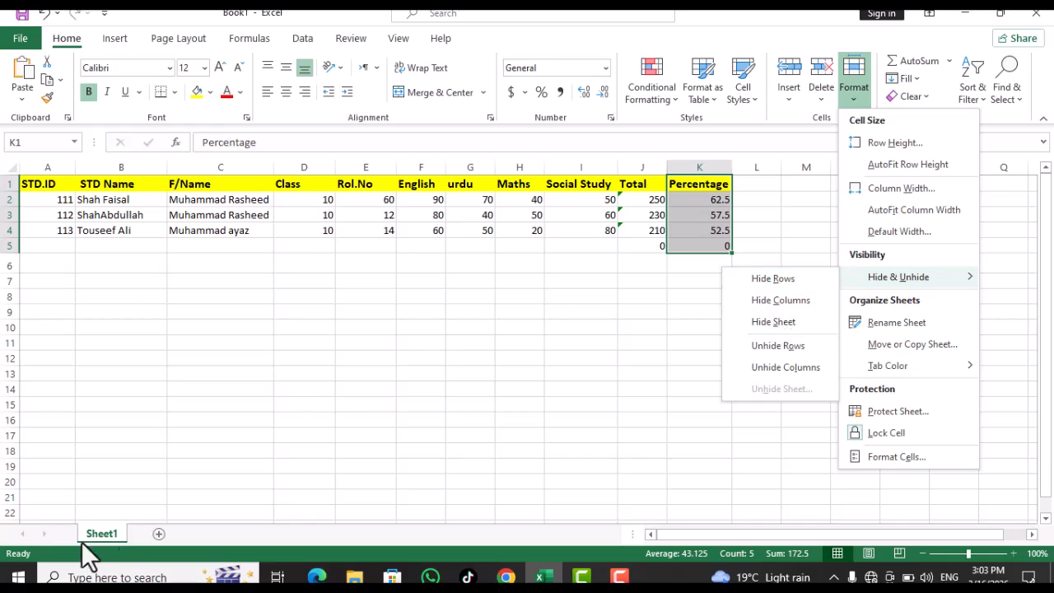
left_click(770, 324)
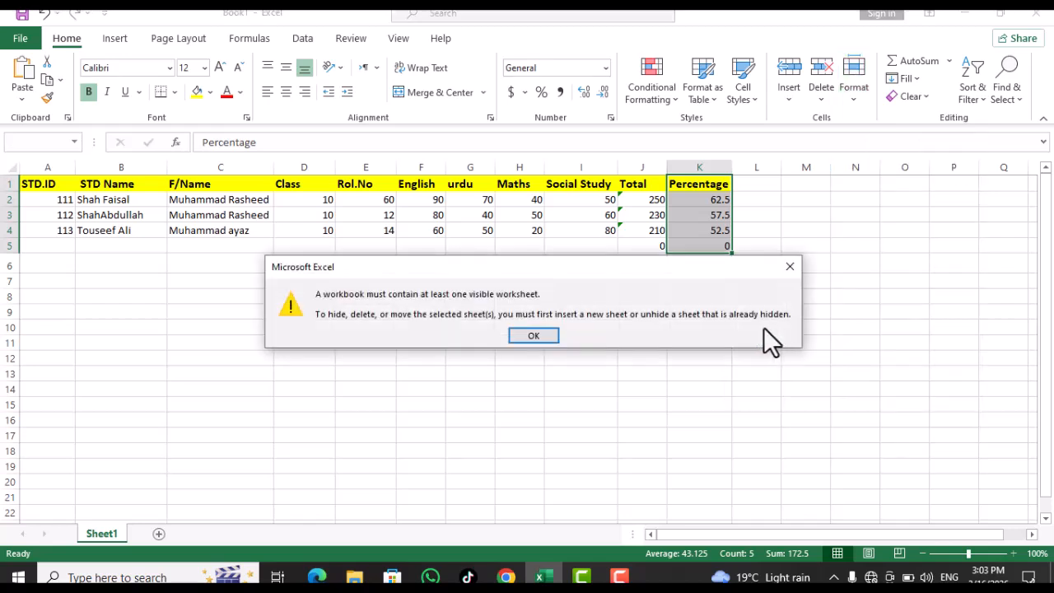
left_click(533, 336)
Start renaming the Sheet1 tab with Format > Rename Sheet
left_click_drag(57, 183, 721, 250)
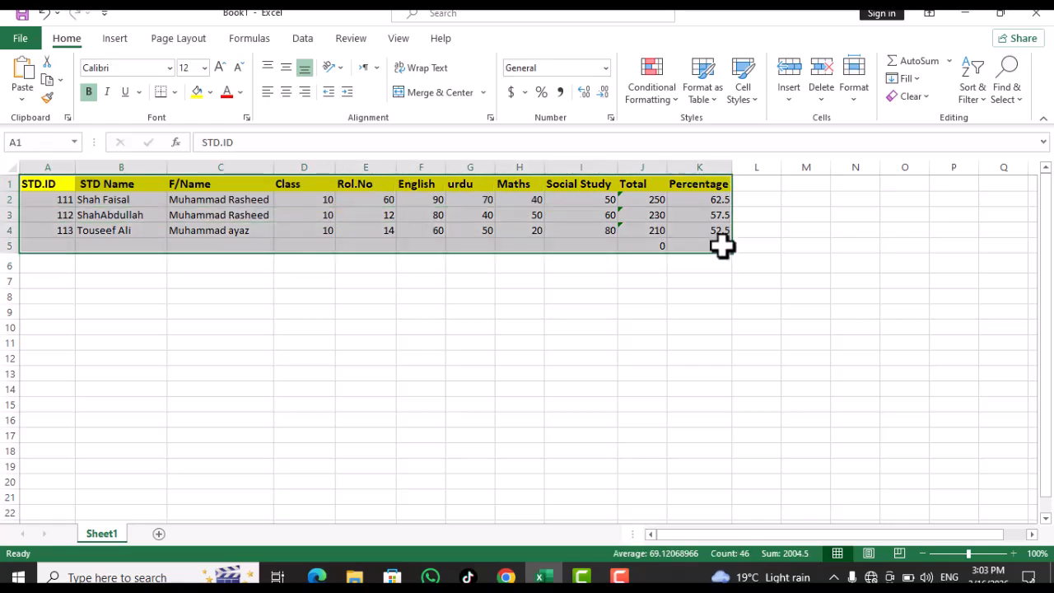
left_click(642, 296)
left_click(854, 82)
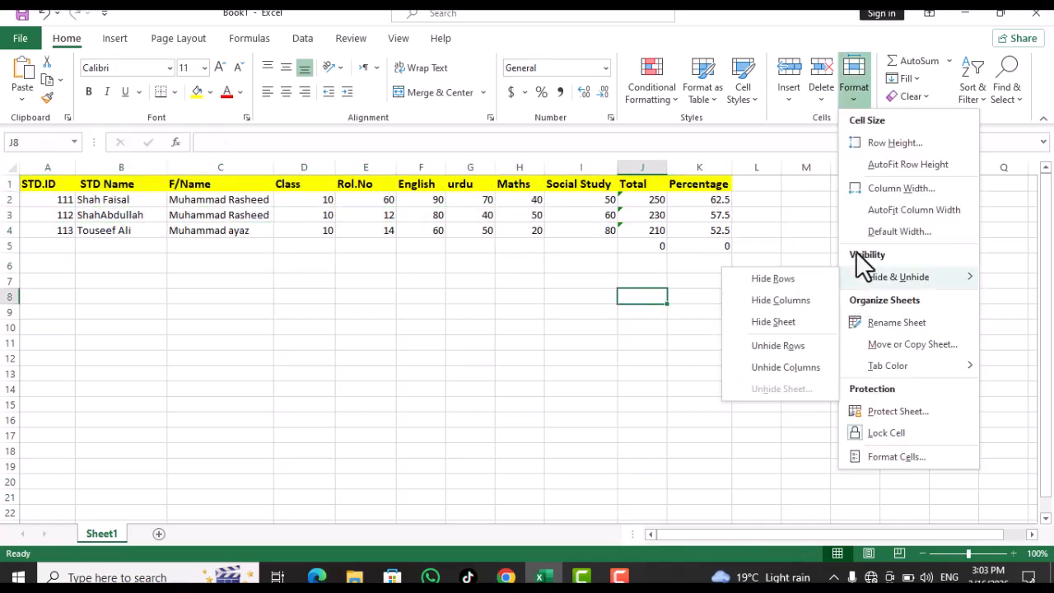
left_click(893, 322)
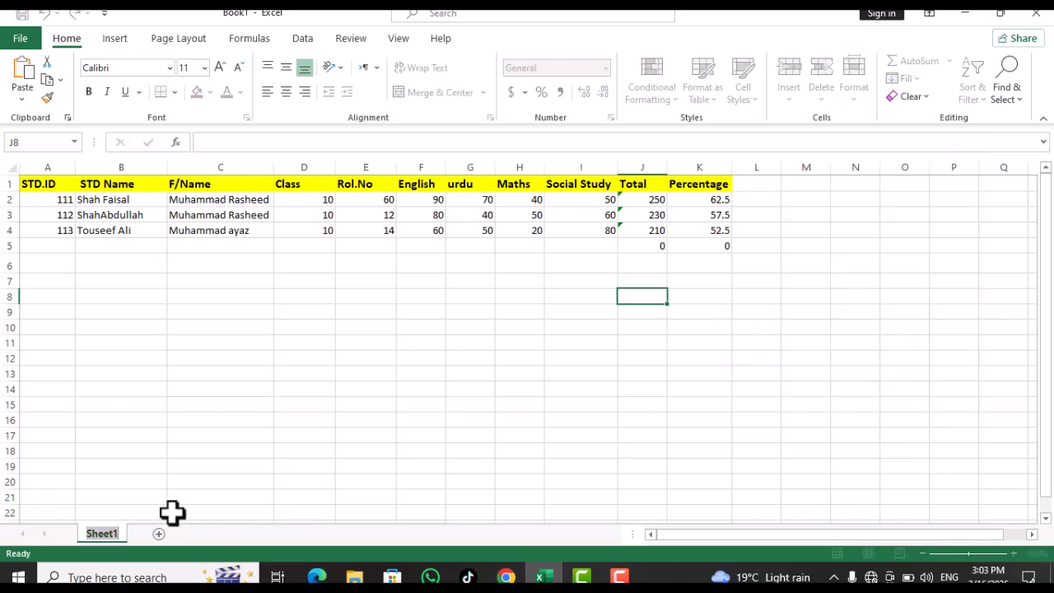
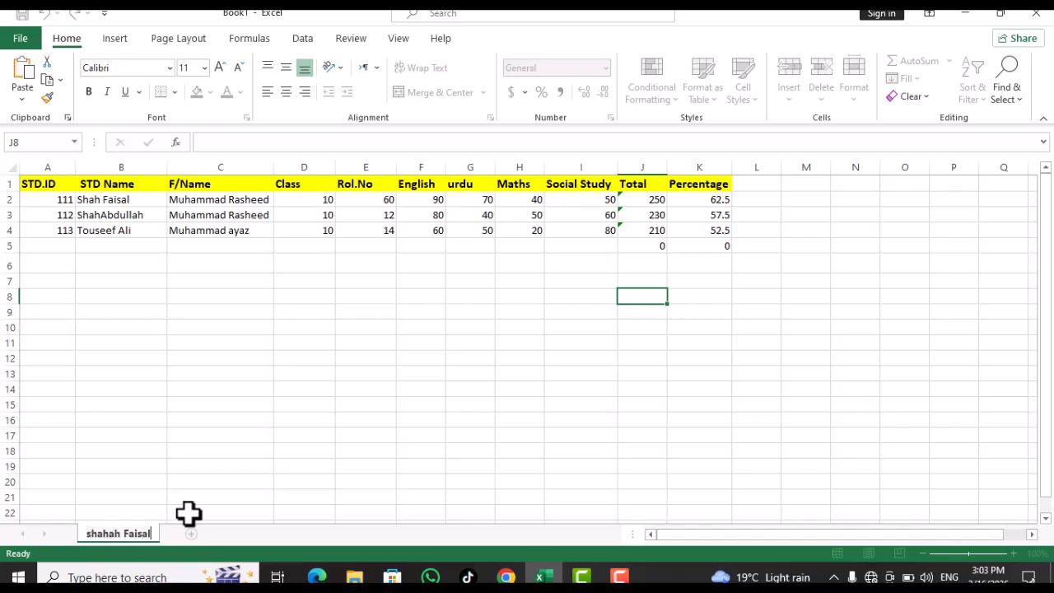
Rename the worksheet tab to a student's full name
left_click(188, 512)
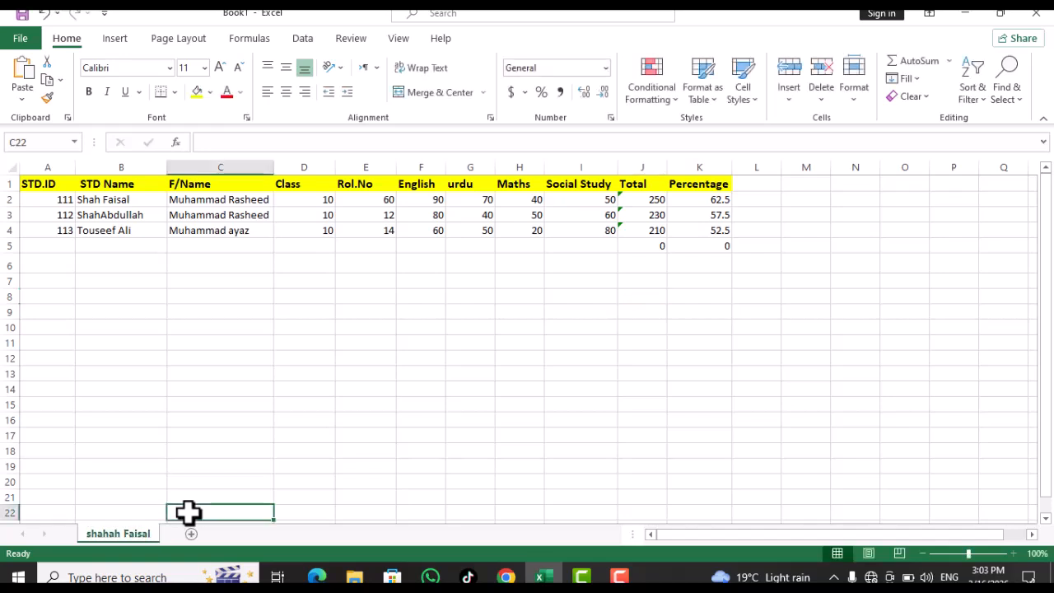
left_click(855, 103)
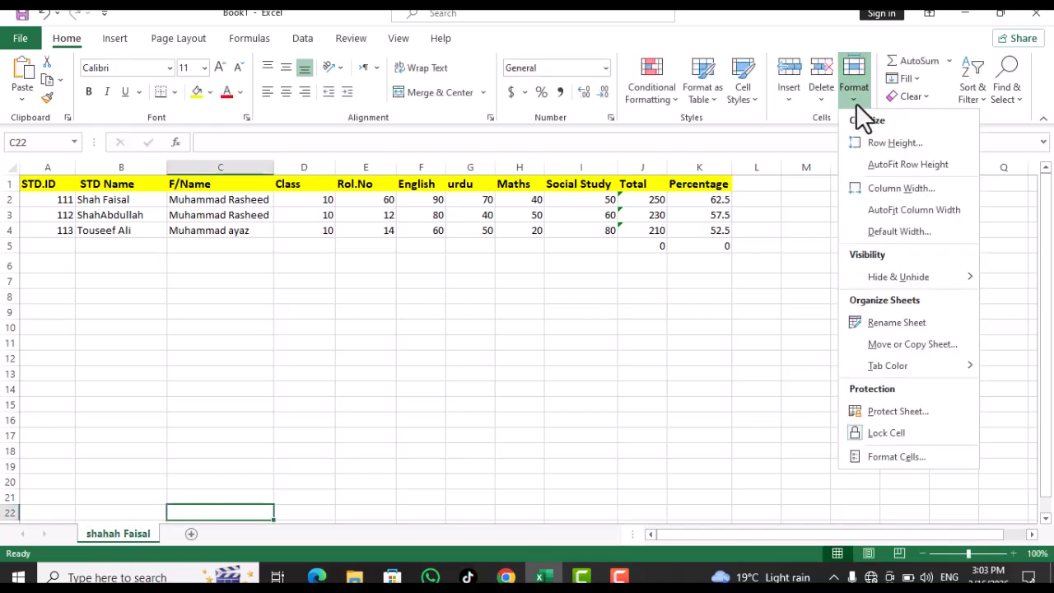
left_click(126, 473)
Rename the tab again via the right-click Rename option to another student's name
right_click(122, 536)
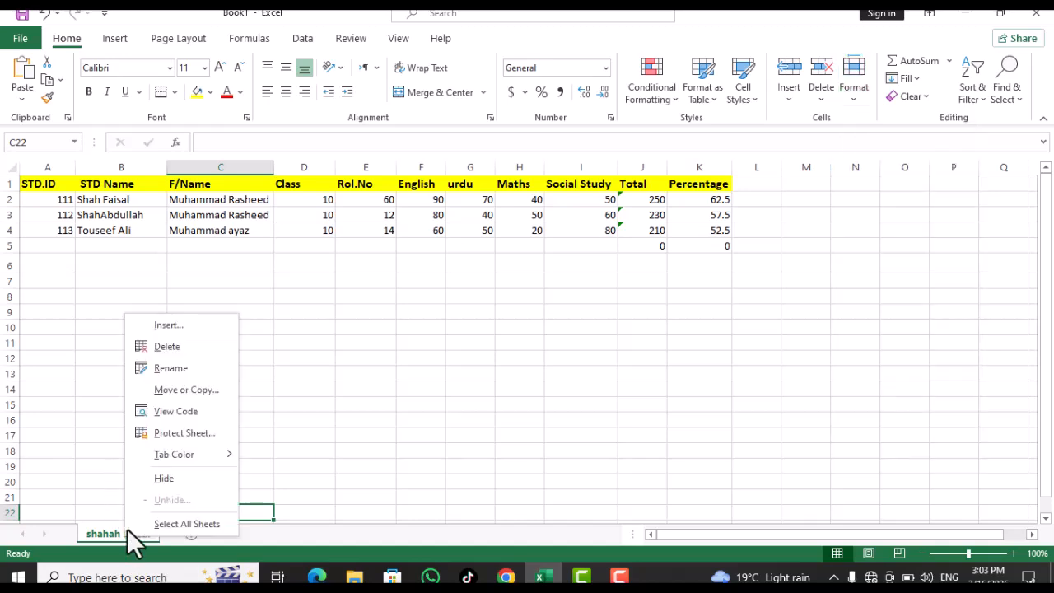
left_click(170, 367)
type("Abdulah")
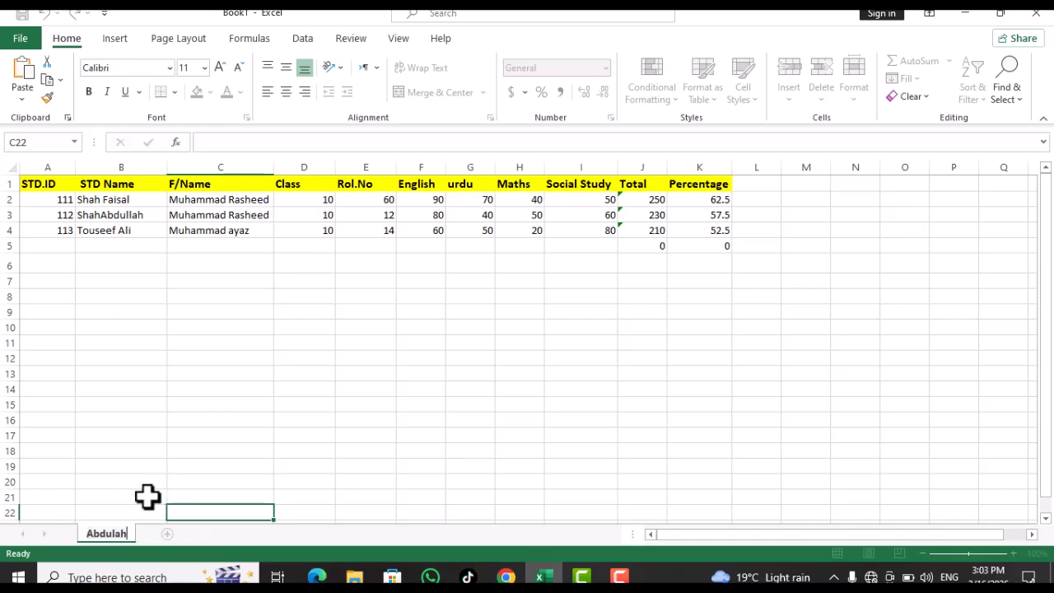
left_click(137, 497)
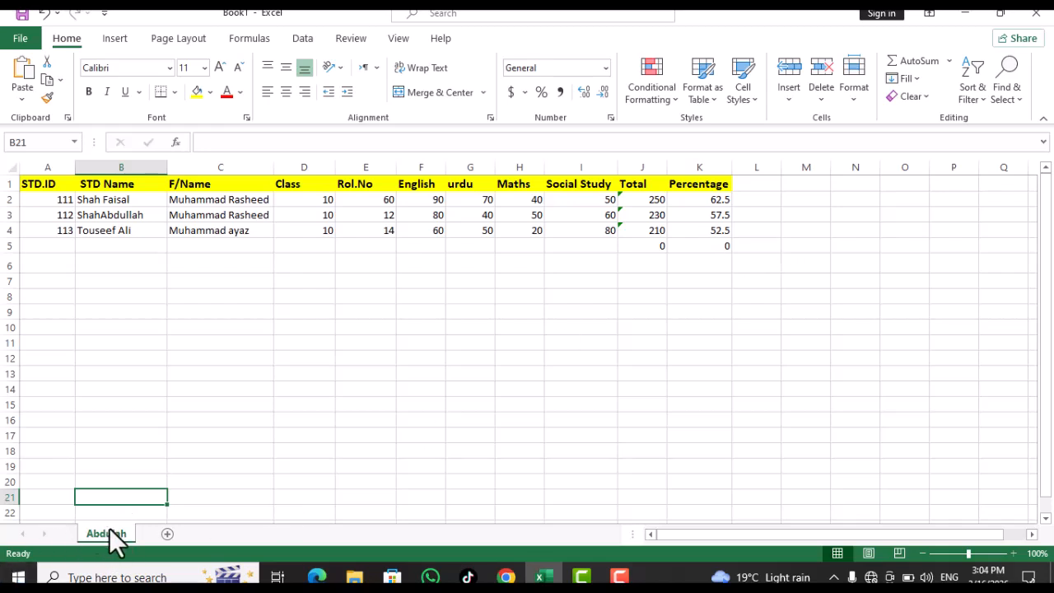
Add a new empty worksheet, Sheet2, with the New sheet button
right_click(116, 535)
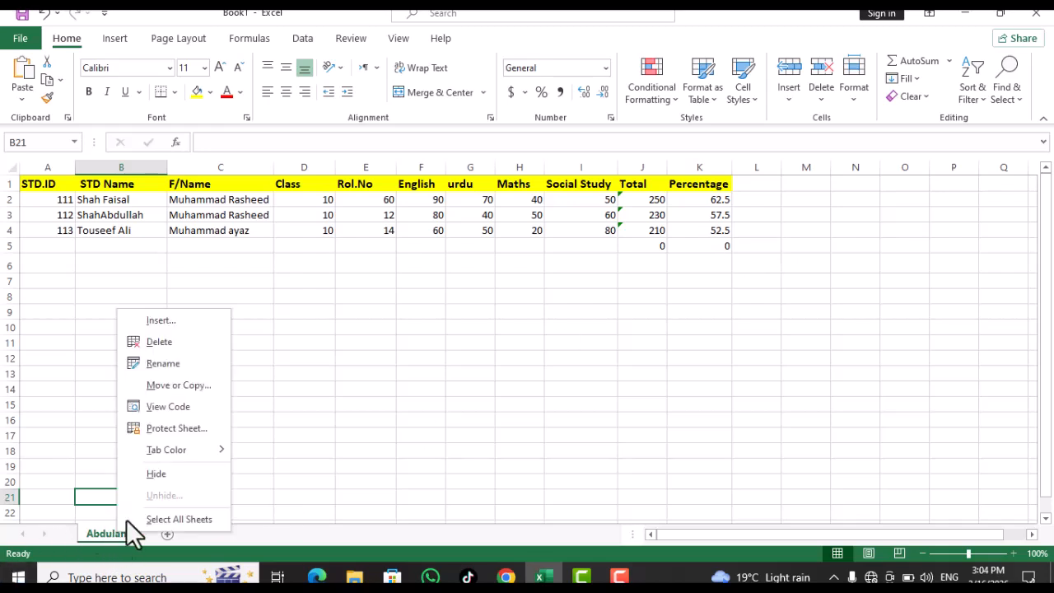
left_click(854, 96)
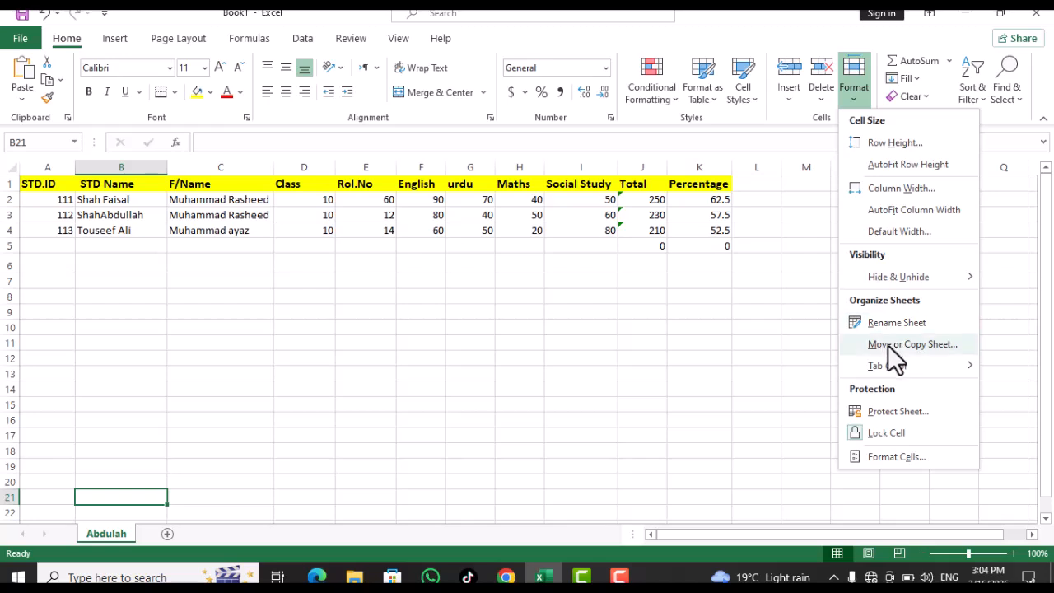
left_click(166, 538)
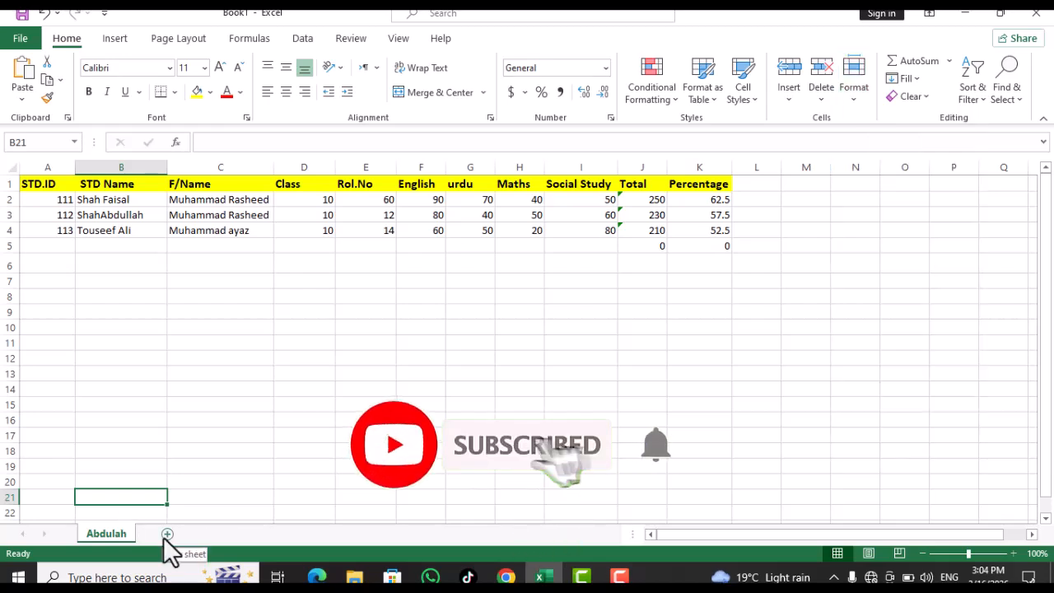
left_click(166, 535)
Place the student sheet before Sheet2 via Move or Copy, keeping the order unchanged
left_click(103, 535)
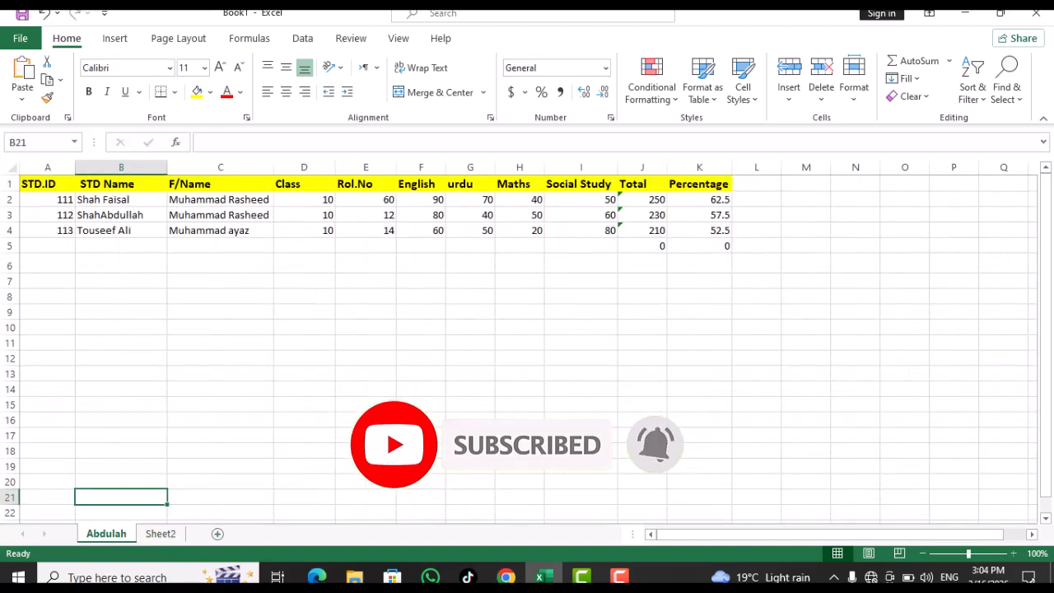
left_click(854, 80)
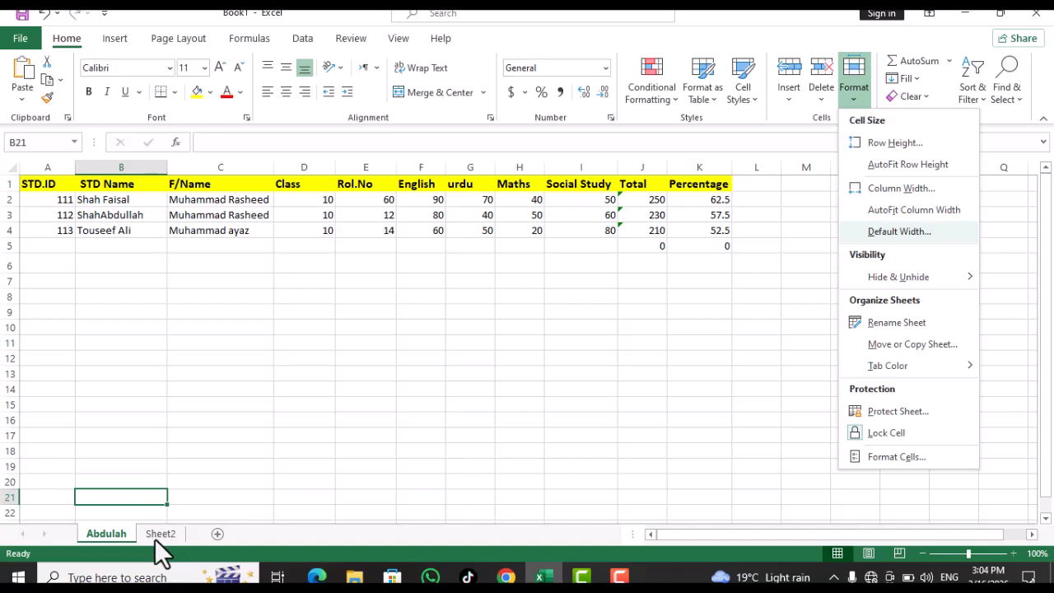
left_click(902, 345)
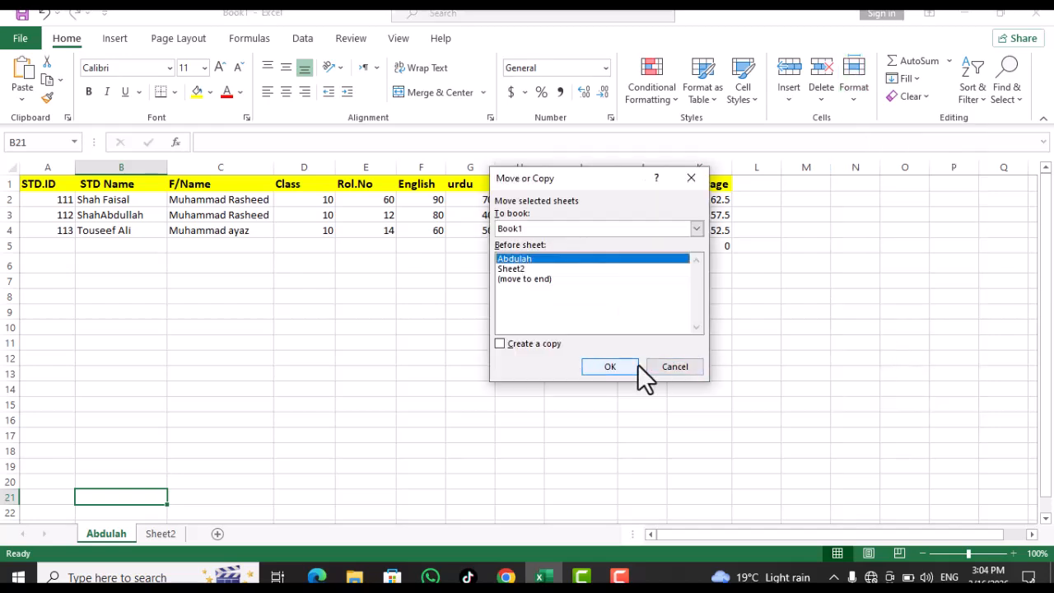
left_click(531, 269)
left_click(589, 369)
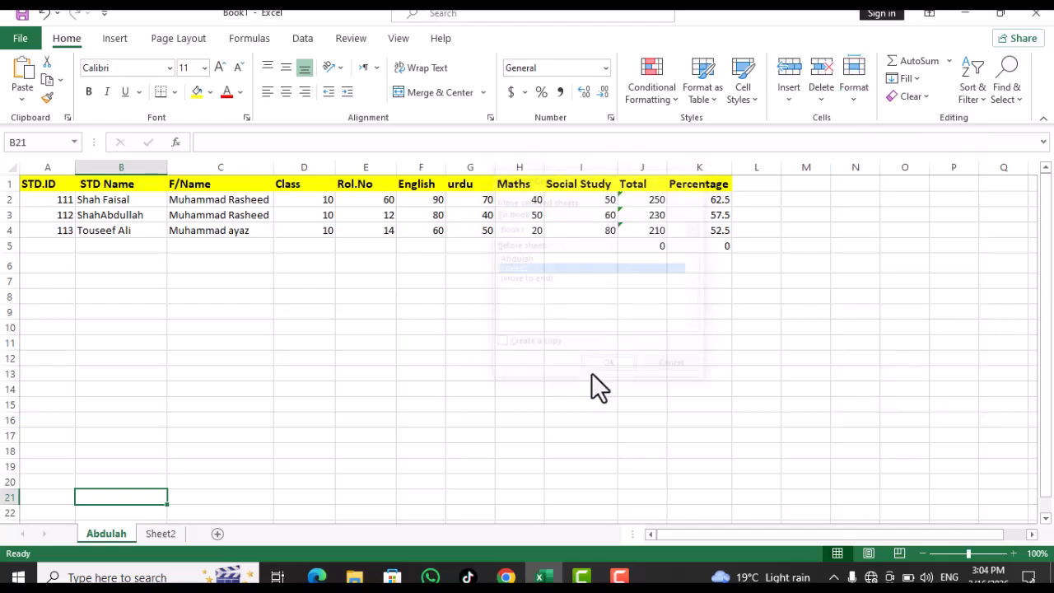
left_click(146, 535)
left_click(113, 531)
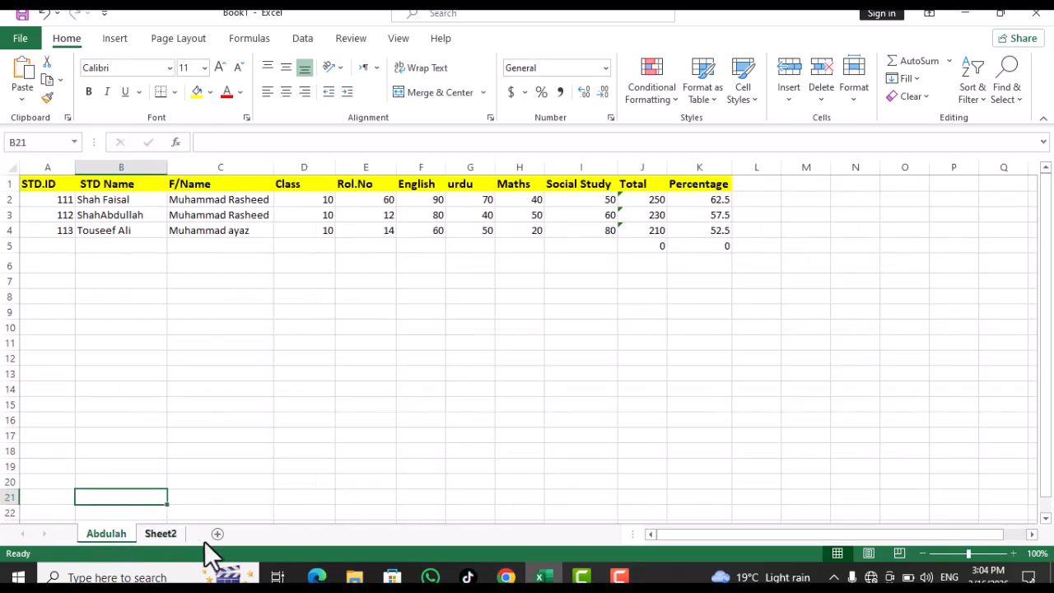
Colour the Abdulah sheet tab red using a red swatch from Format's Tab Color
left_click(856, 103)
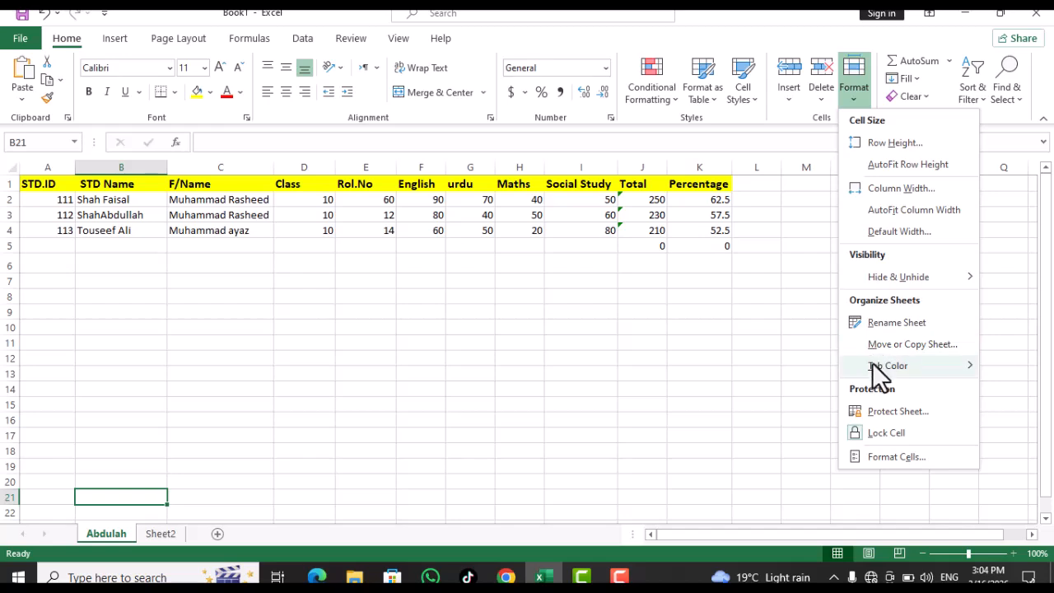
mouse_move(872, 366)
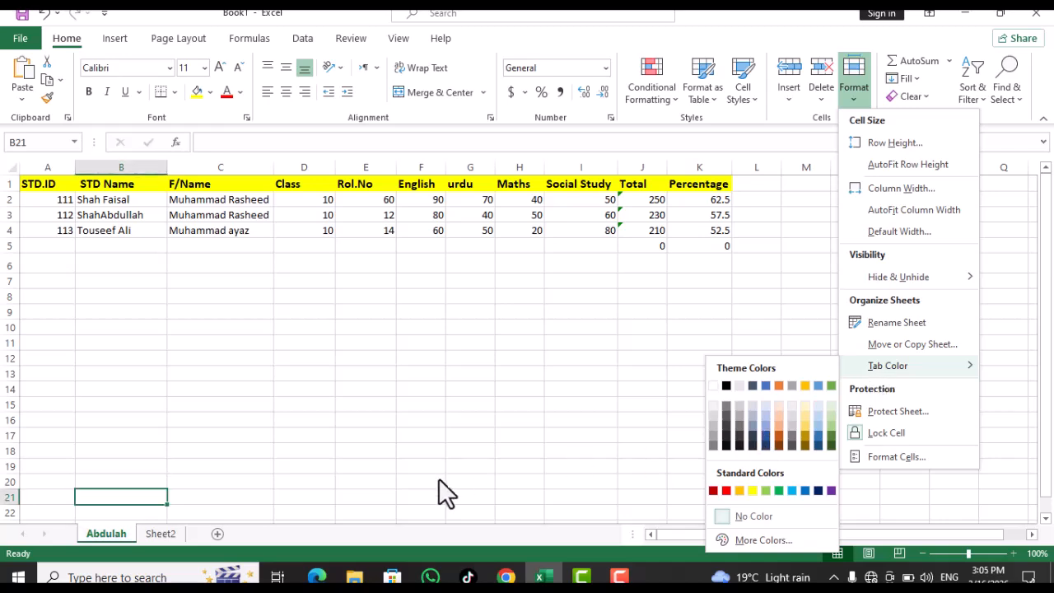
left_click(115, 533)
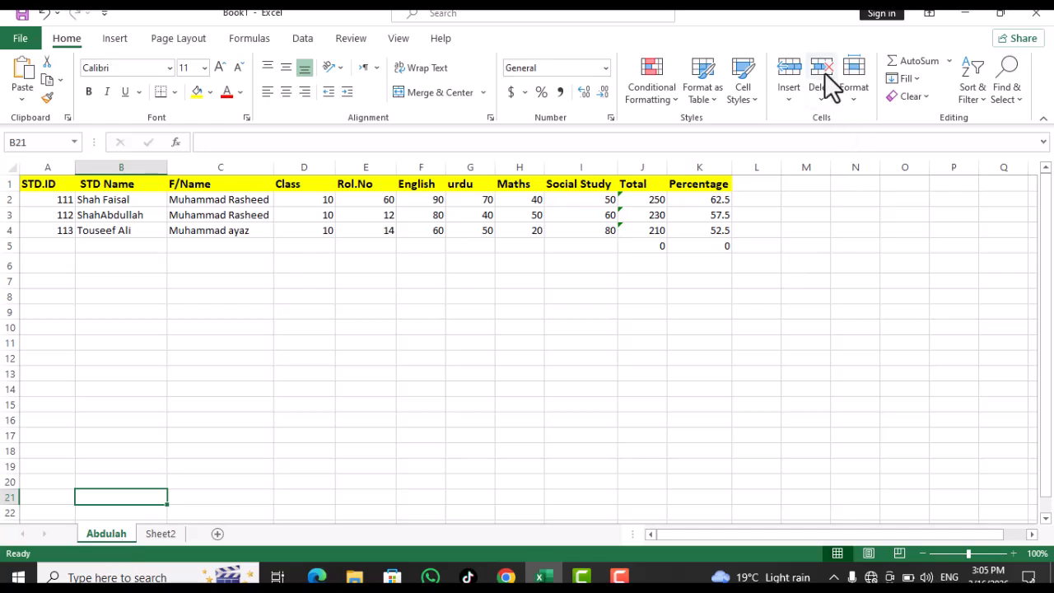
left_click(856, 90)
mouse_move(887, 364)
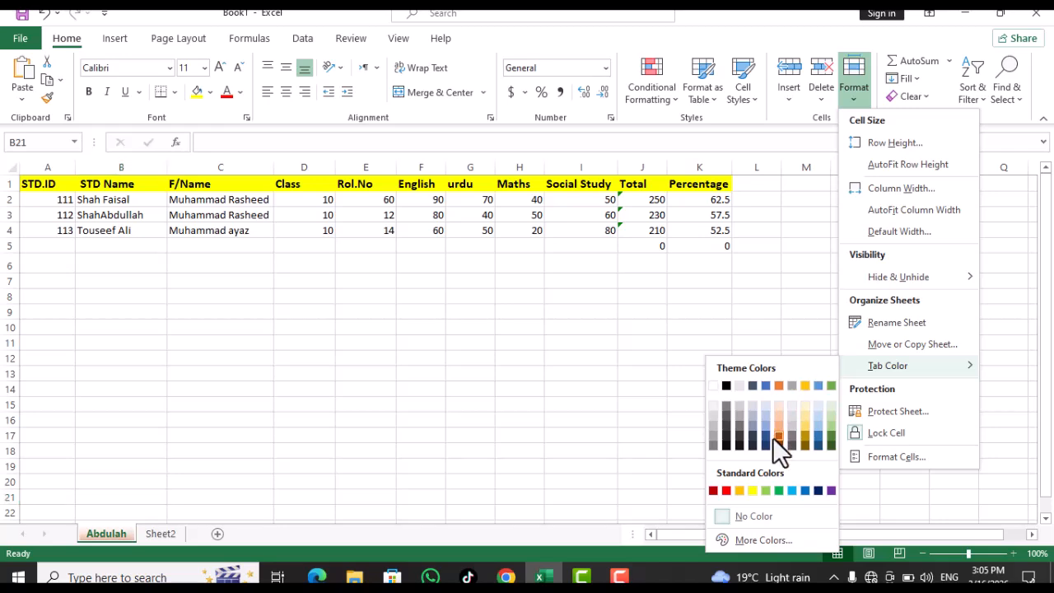
left_click(725, 490)
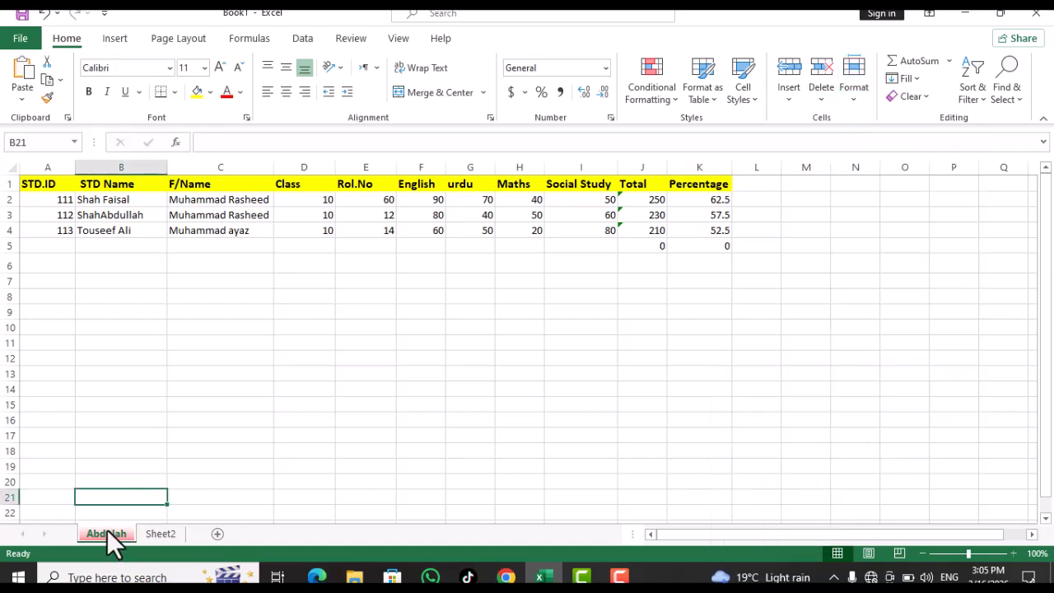
left_click(856, 91)
In Protect Sheet, allow formatting cells, columns and rows, inserting rows, columns and hyperlinks, and deleting rows and columns
left_click(850, 98)
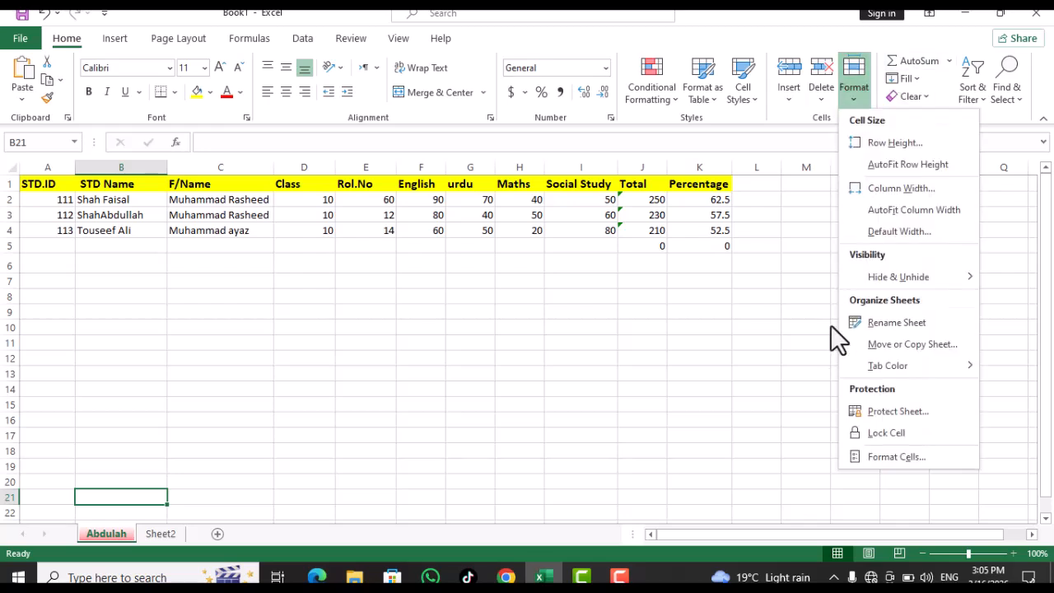
left_click(875, 410)
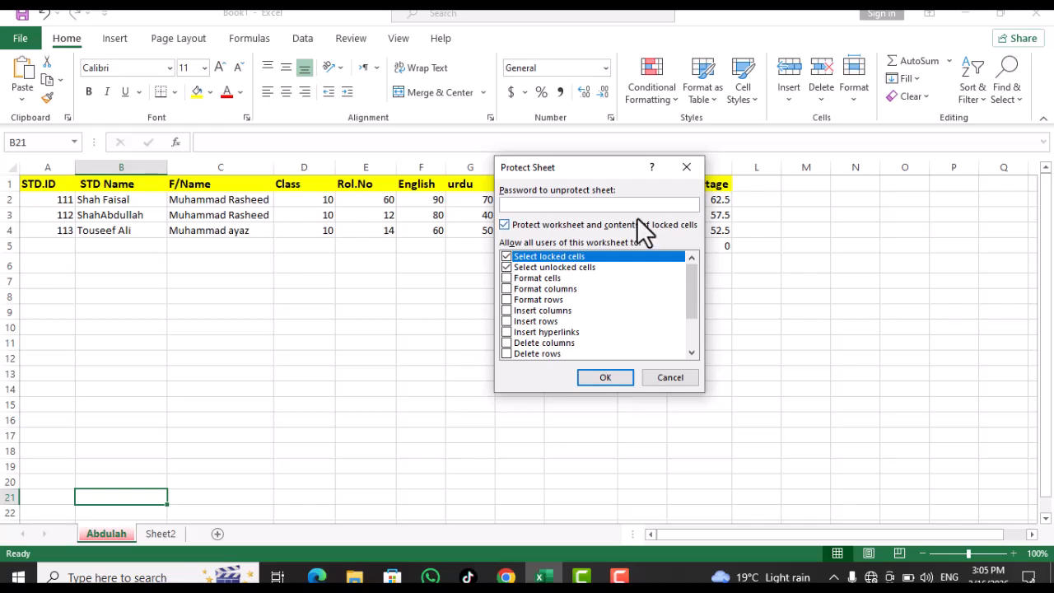
left_click_drag(620, 166, 647, 280)
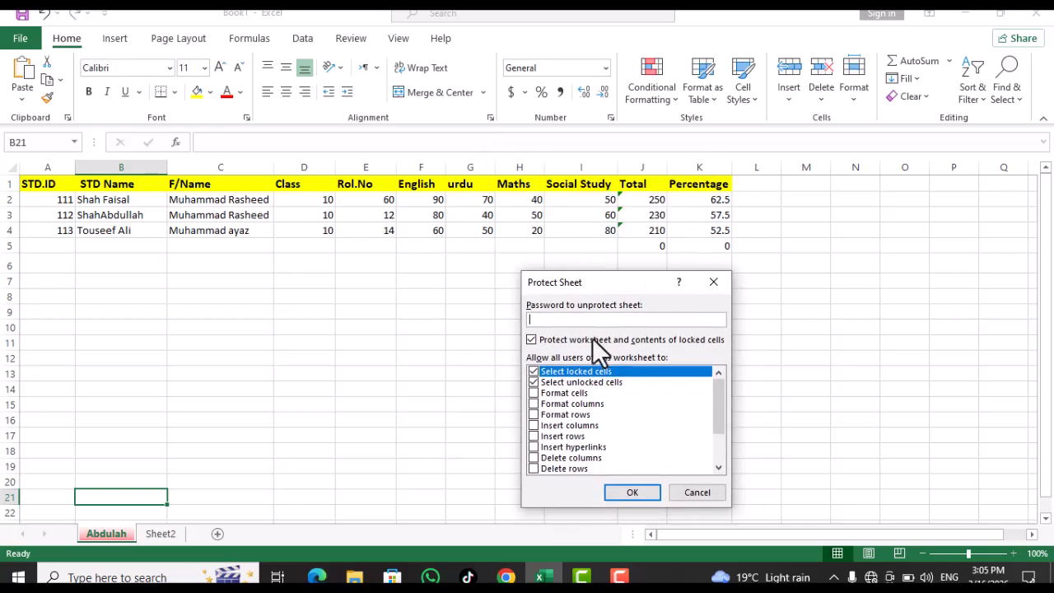
left_click(533, 393)
left_click(533, 403)
left_click(532, 414)
left_click(532, 425)
left_click(533, 447)
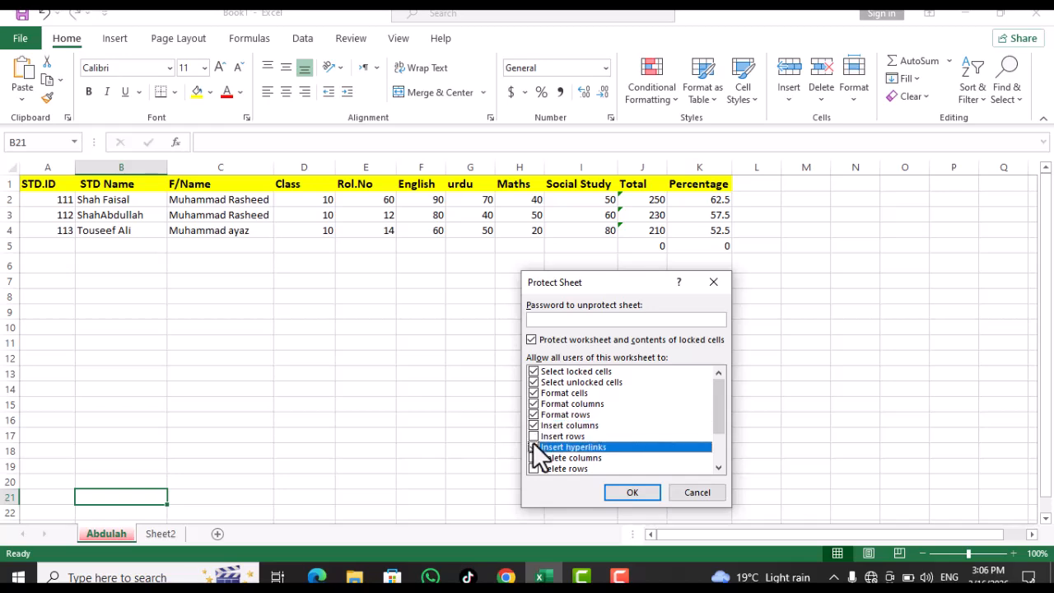
left_click(532, 436)
left_click(533, 458)
left_click(533, 469)
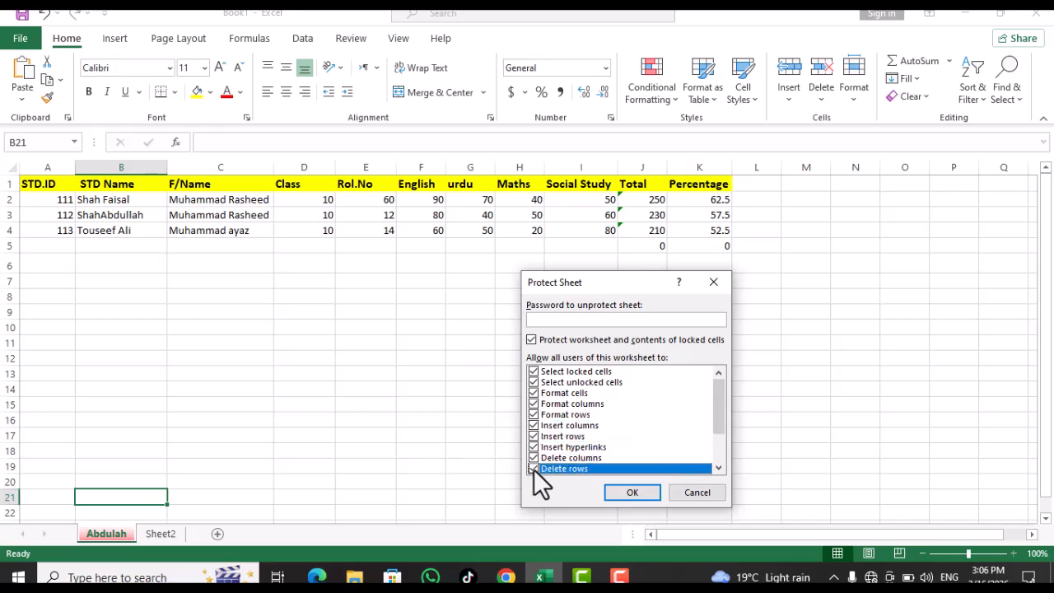
Enter and confirm the protection password to finish protecting the sheet
left_click(615, 319)
type("123456")
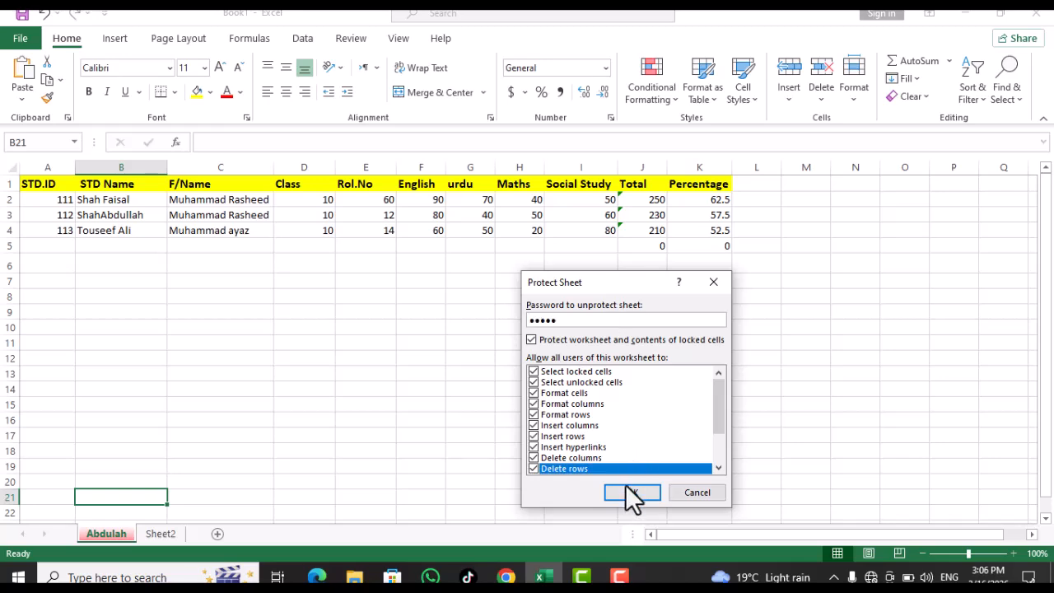
left_click(632, 492)
type("123456")
key("Return")
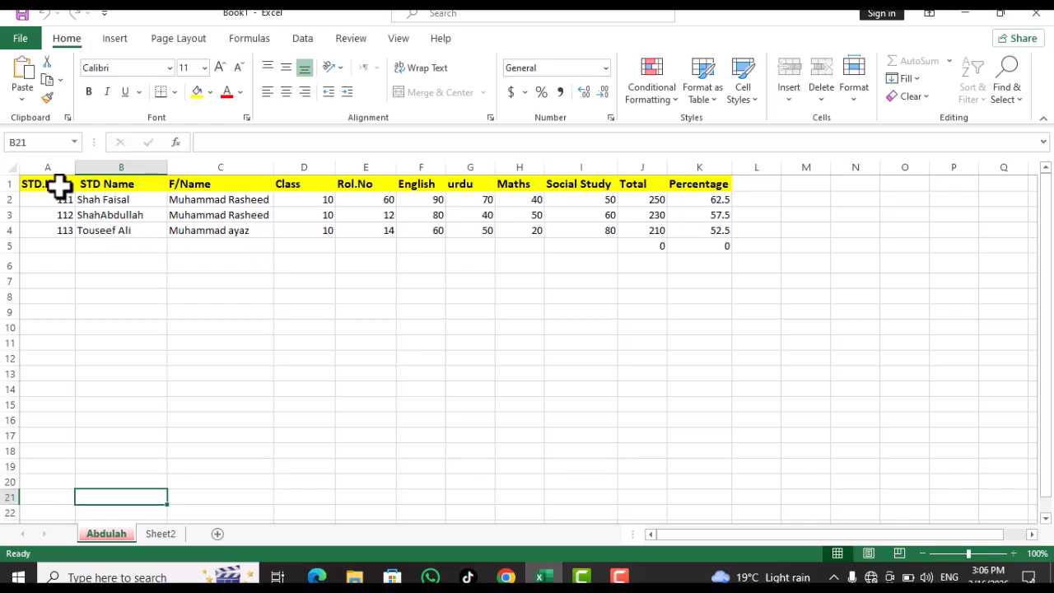
left_click_drag(57, 183, 56, 237)
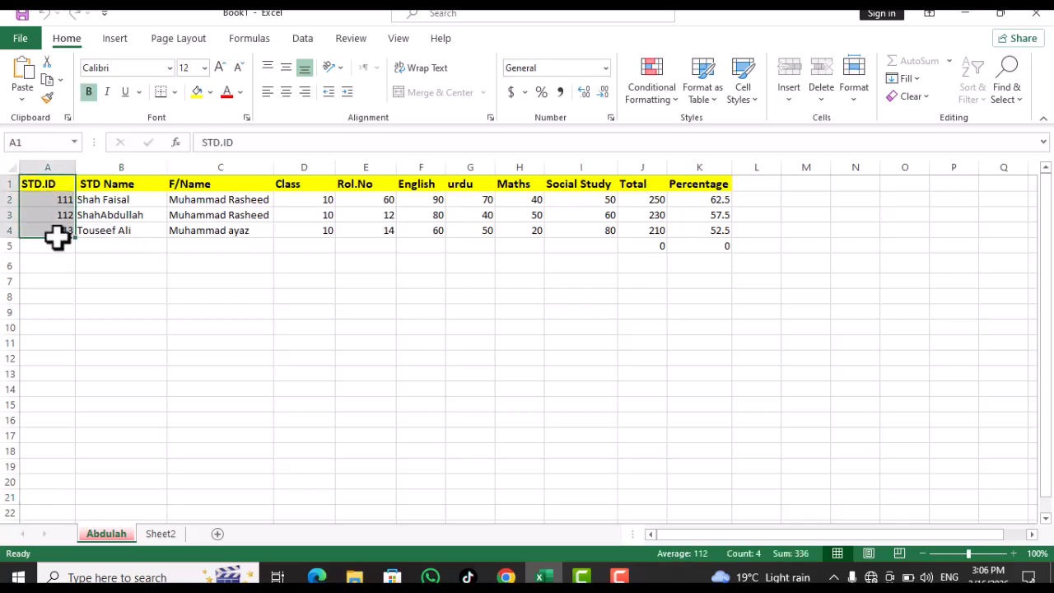
left_click(56, 237)
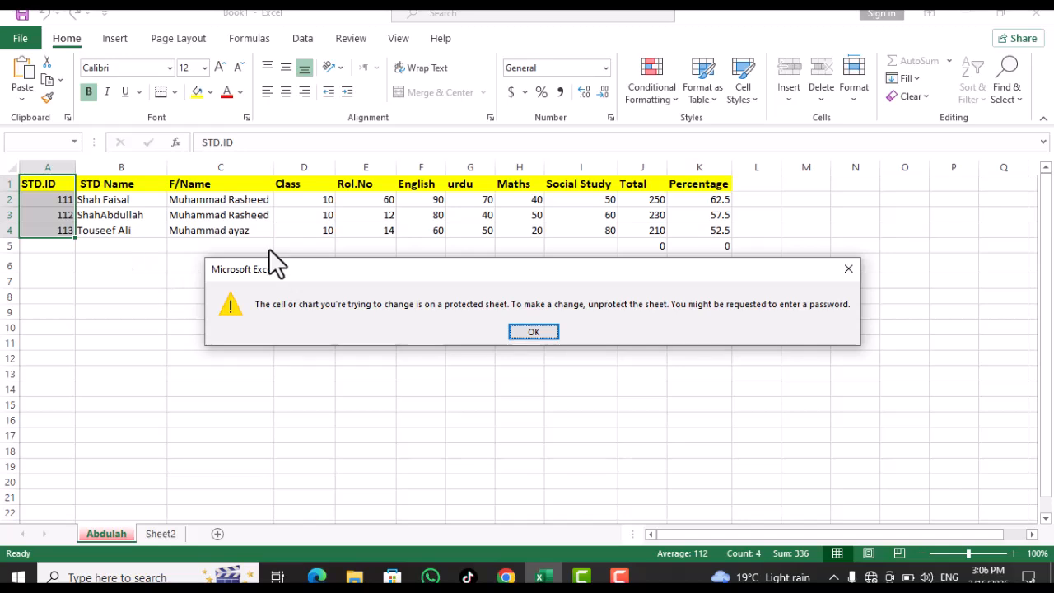
left_click(533, 332)
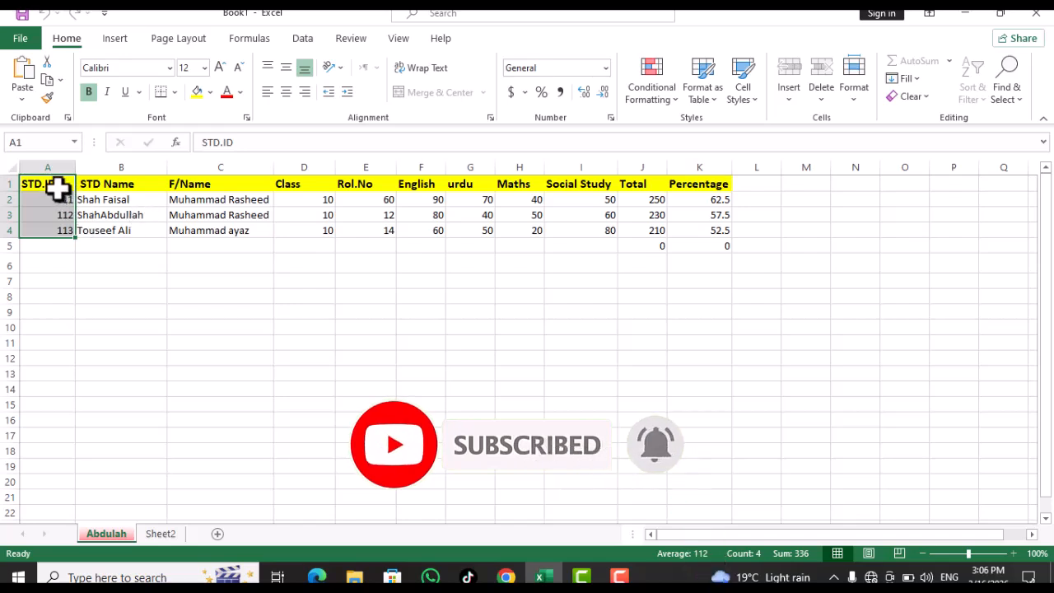
key("Delete")
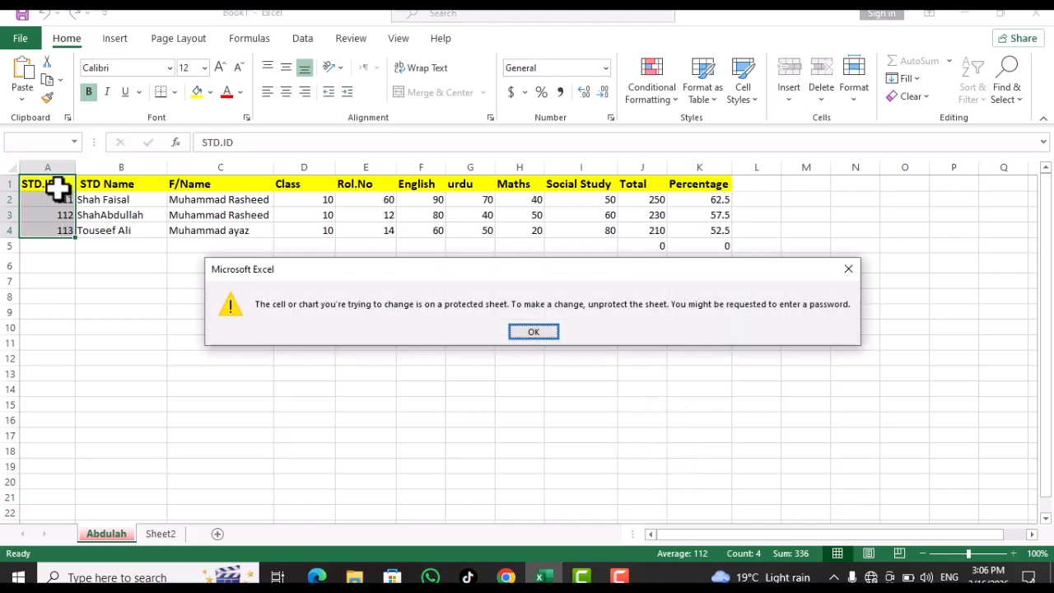
left_click(533, 334)
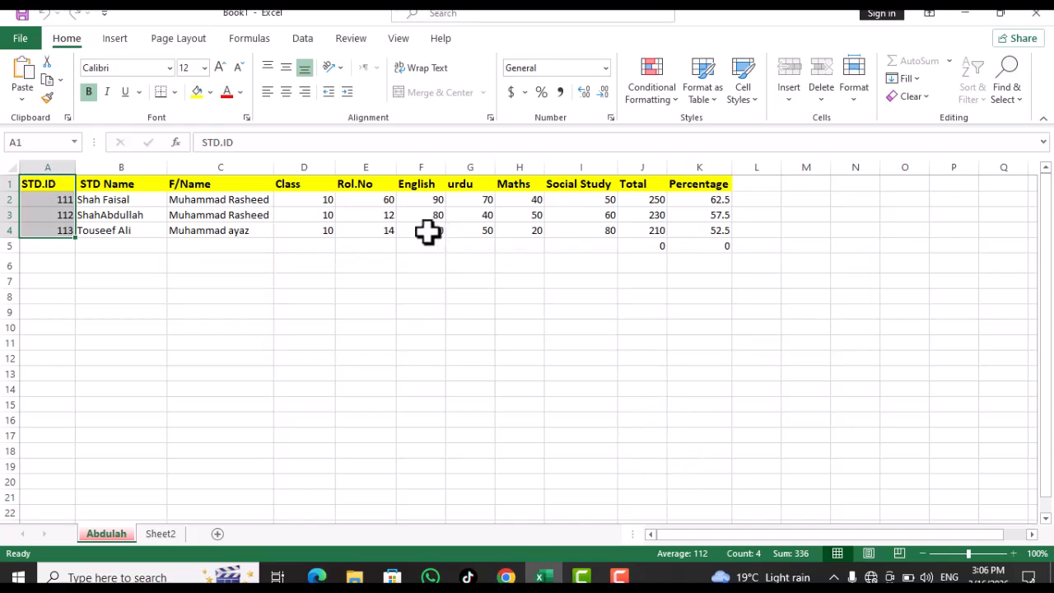
left_click_drag(428, 232, 431, 304)
key("Delete")
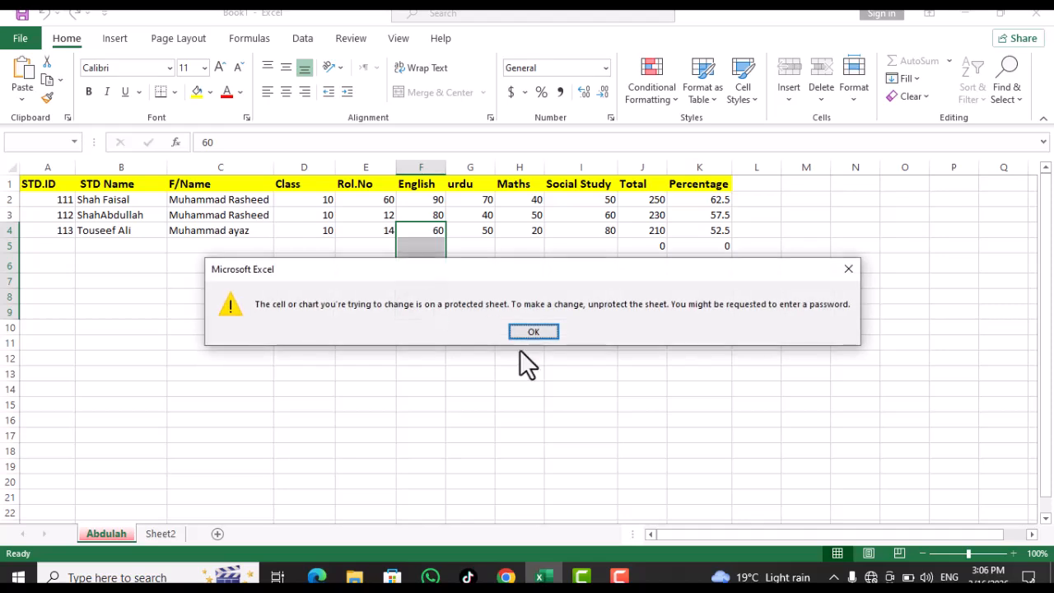
left_click(515, 336)
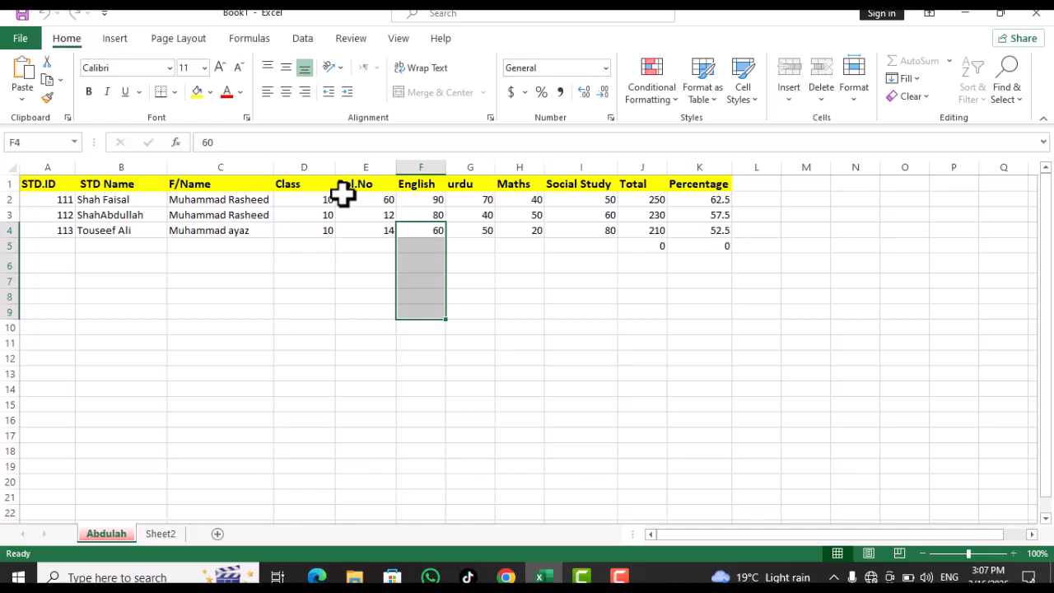
double_click(320, 183)
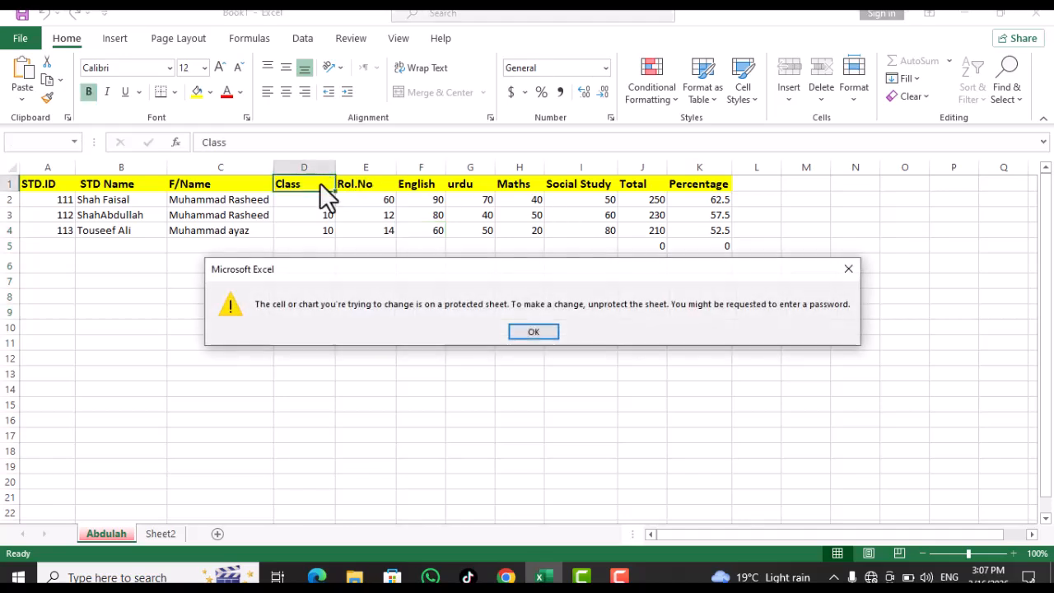
key("Return")
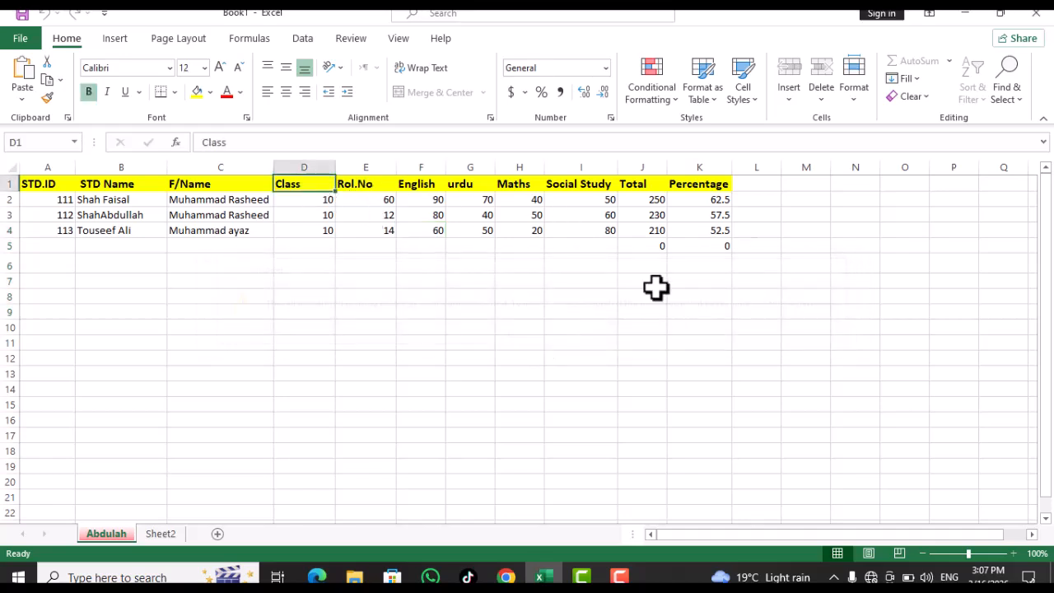
Unprotect the Abdulah sheet by entering its password
left_click(854, 97)
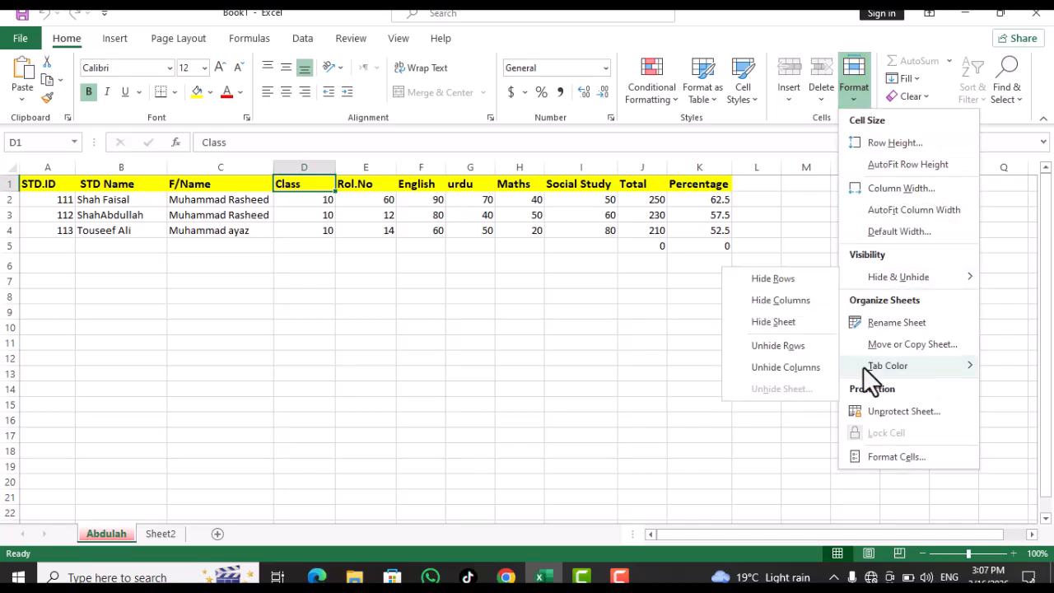
left_click(877, 410)
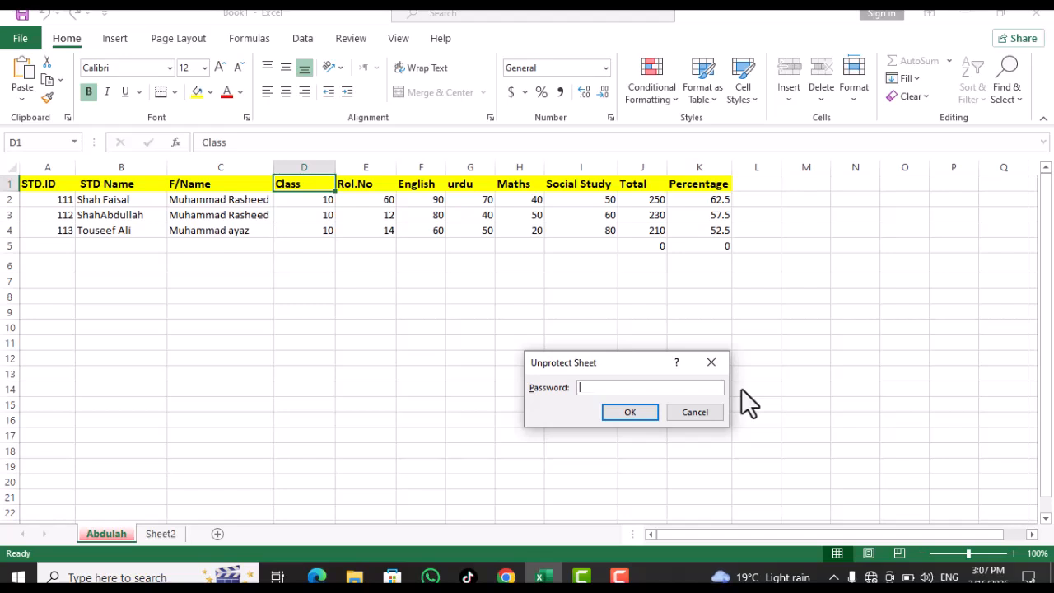
type("1234")
left_click(629, 411)
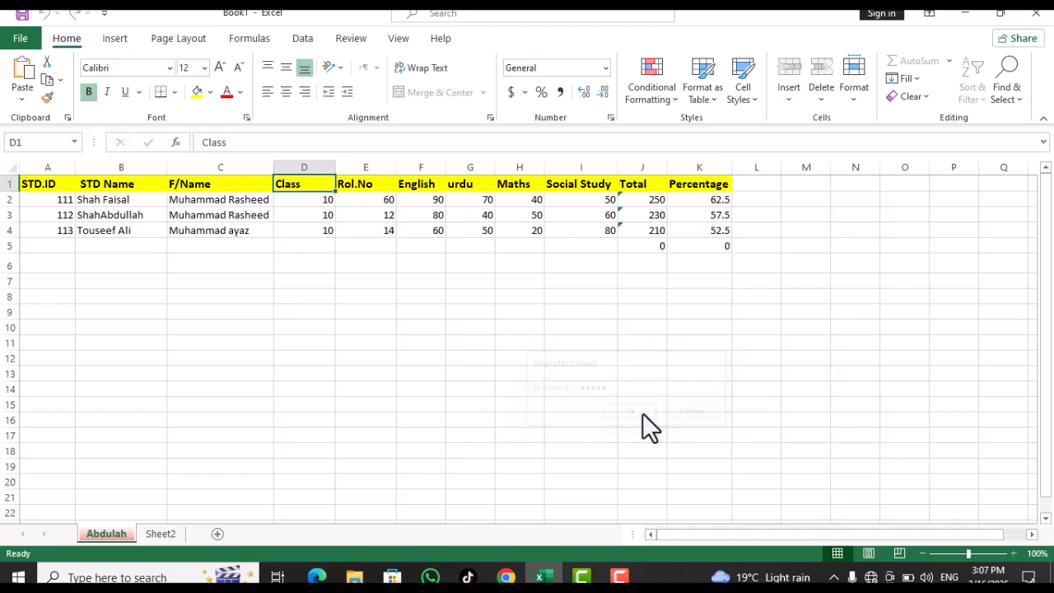
Type test text into A5 to check editing, then delete it and select B6
left_click(41, 249)
type("saoo")
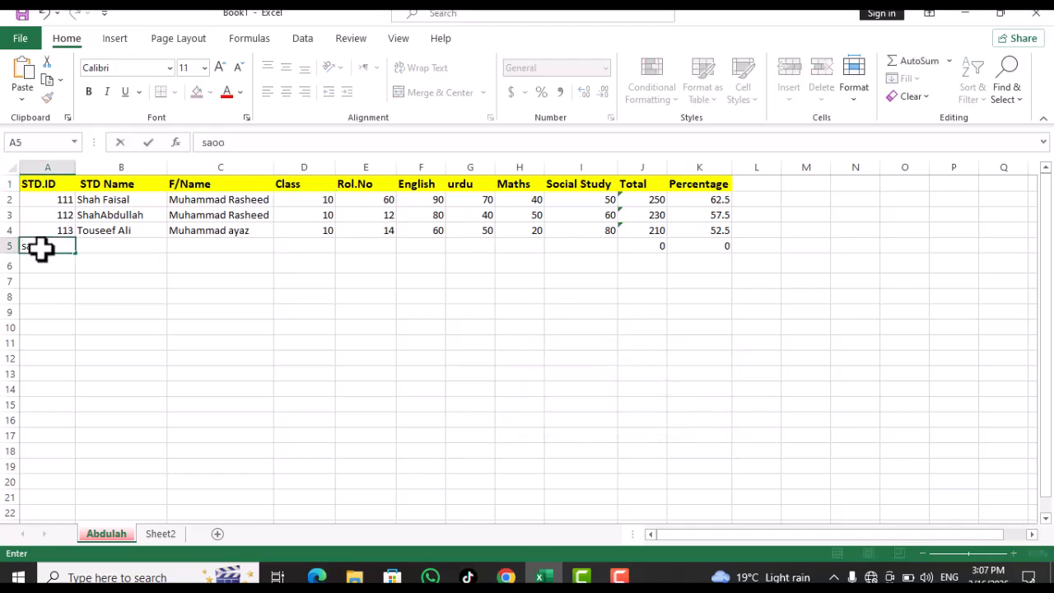
type("aiodoaiod")
left_click(45, 246)
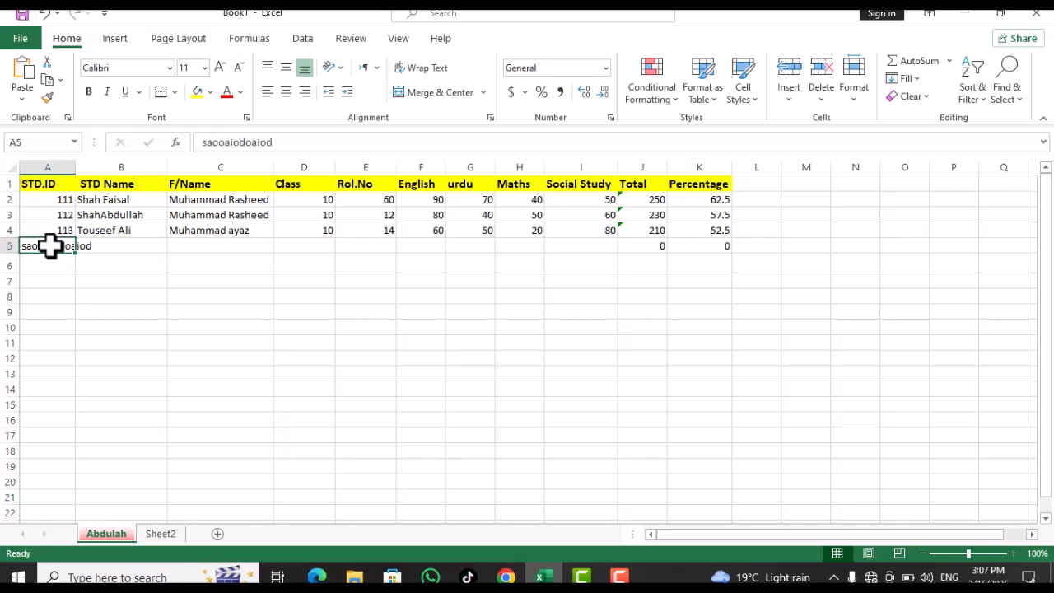
key("Delete")
left_click(89, 263)
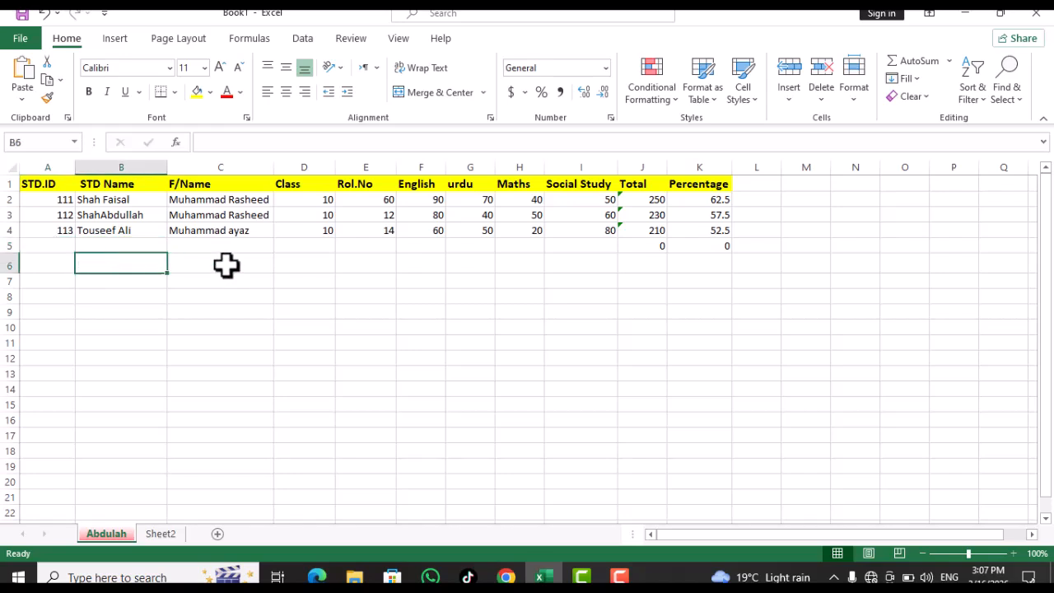
left_click(854, 88)
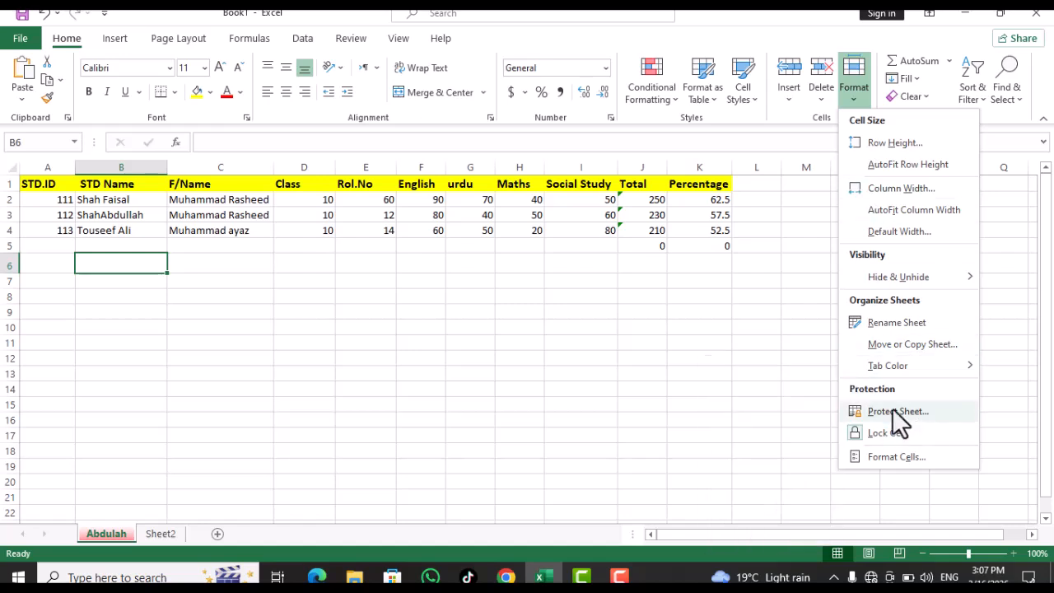
left_click(881, 459)
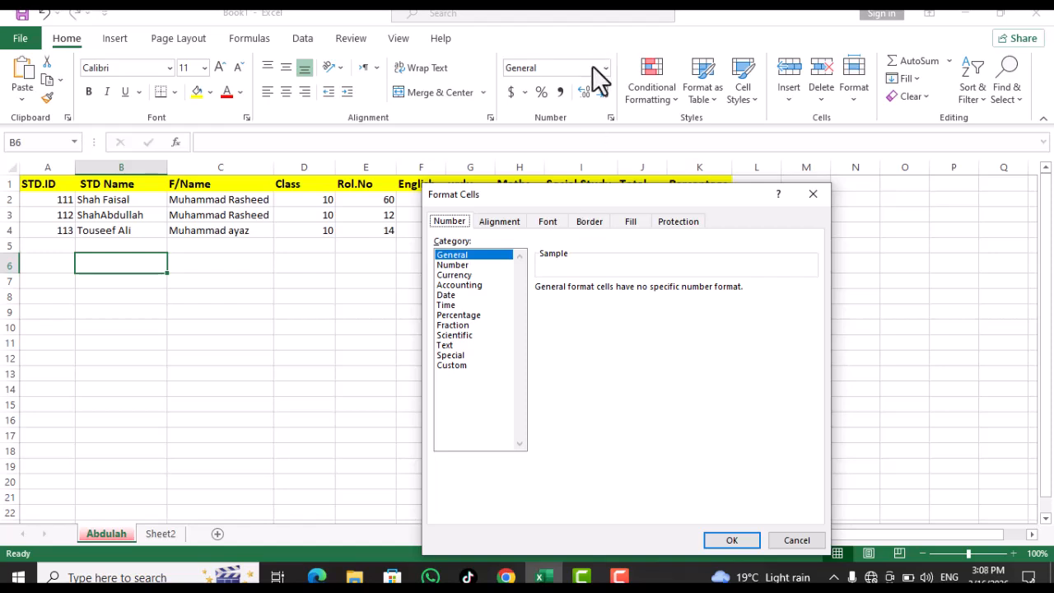
left_click(815, 195)
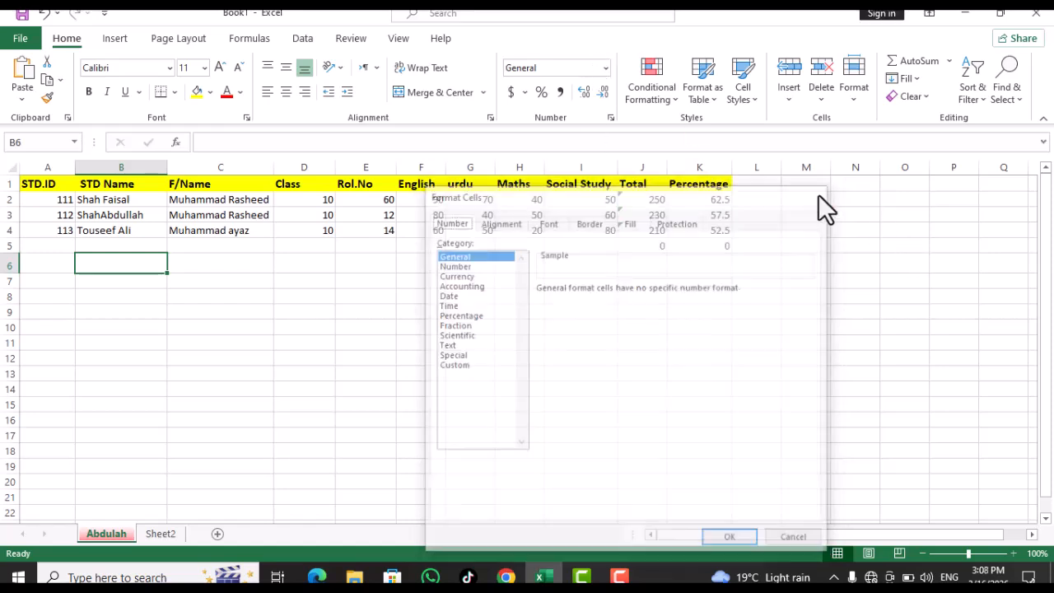
left_click(605, 68)
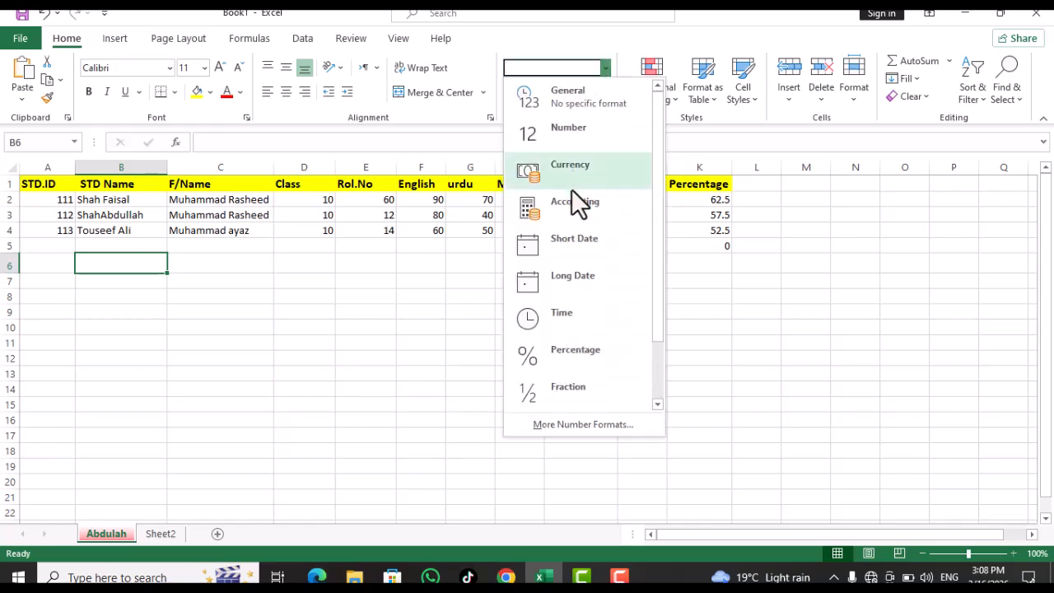
left_click(824, 235)
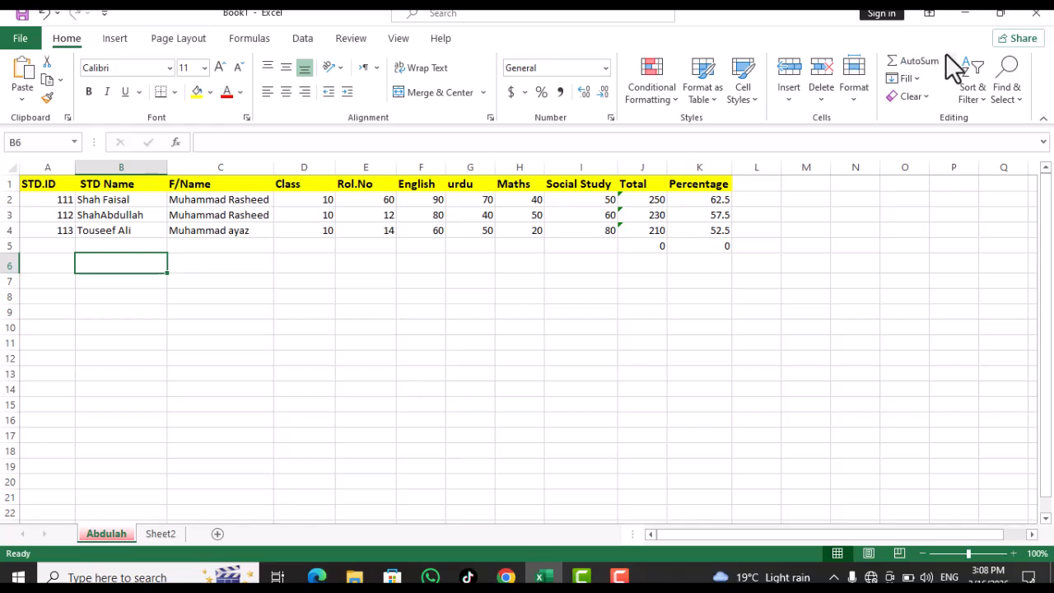
Enter 80, 40 and 20 in E7:G7 and total them in H7 with =SUM(E7:G7)
left_click(377, 284)
type("80\t40\t20")
left_click_drag(384, 285, 511, 281)
left_click(511, 281)
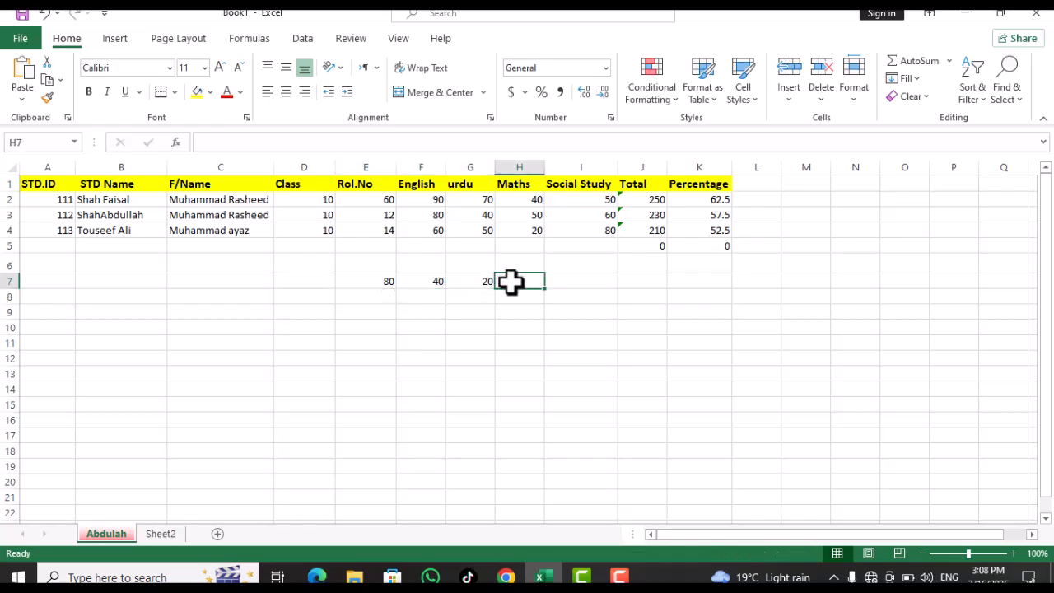
type("=SUM(")
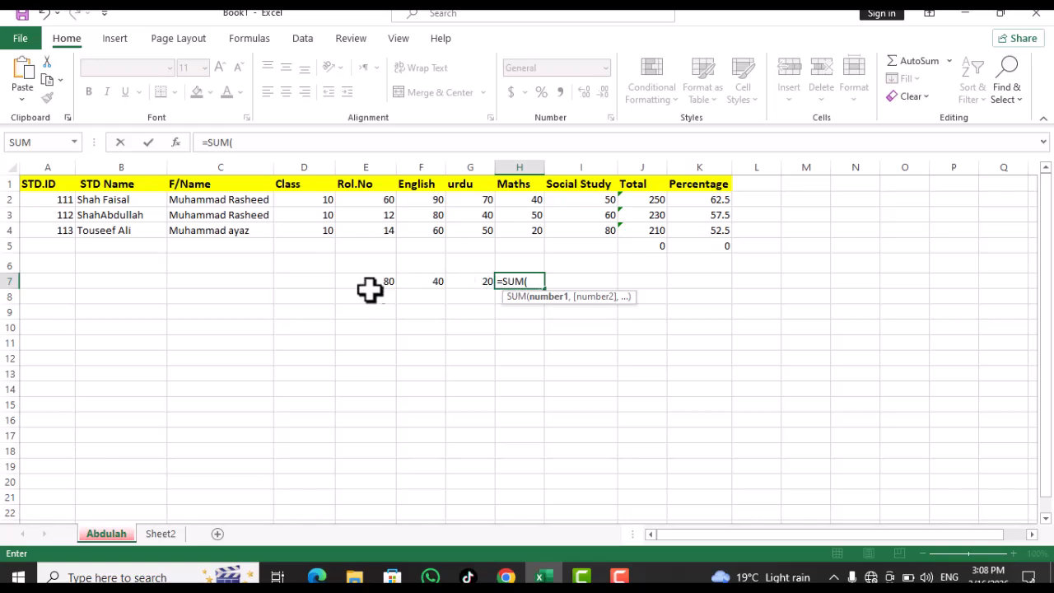
left_click_drag(370, 282, 484, 284)
key("Return")
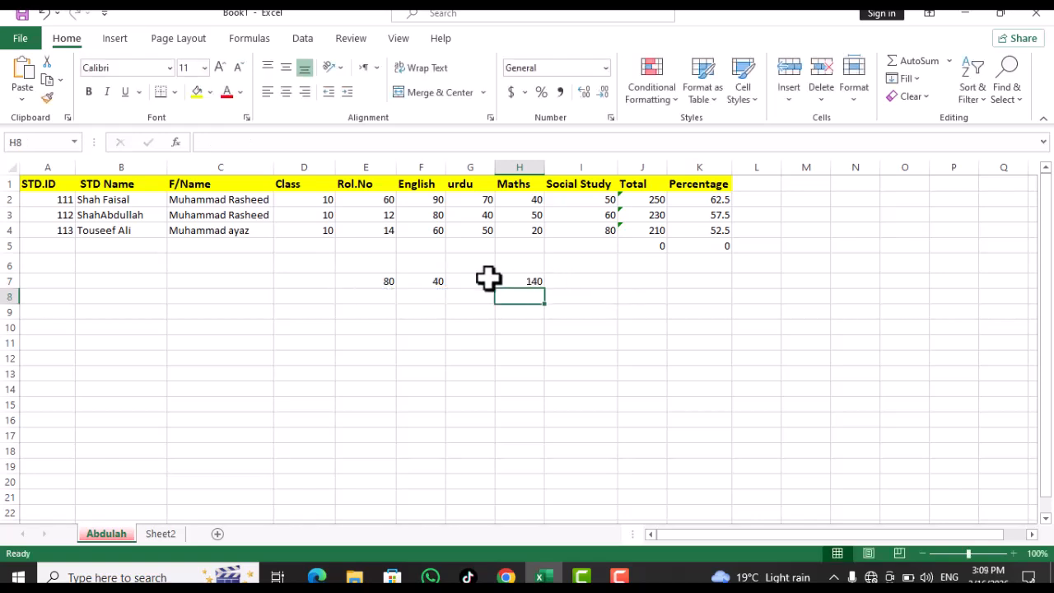
Apply AutoSum across E7:I7 so I7 shows another total of 140
left_click(377, 282)
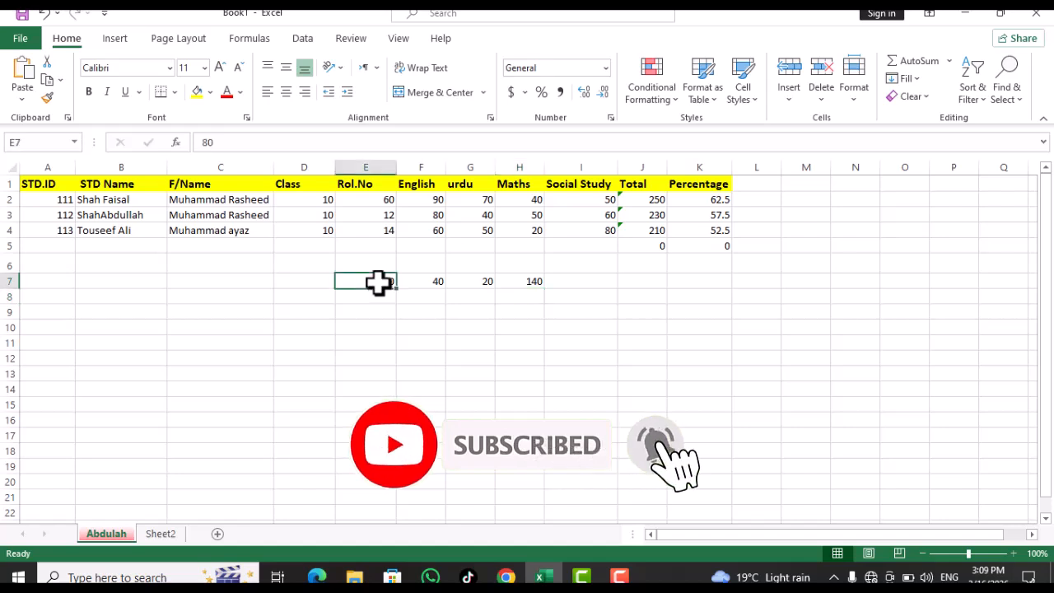
left_click_drag(382, 282, 574, 281)
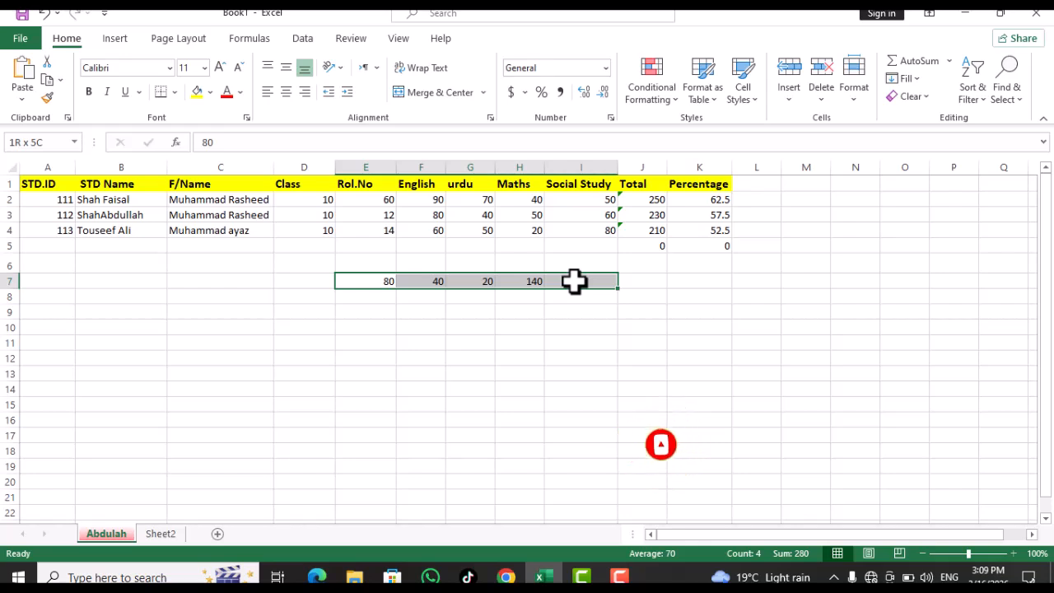
left_click_drag(574, 281, 573, 281)
left_click(919, 61)
left_click(631, 286)
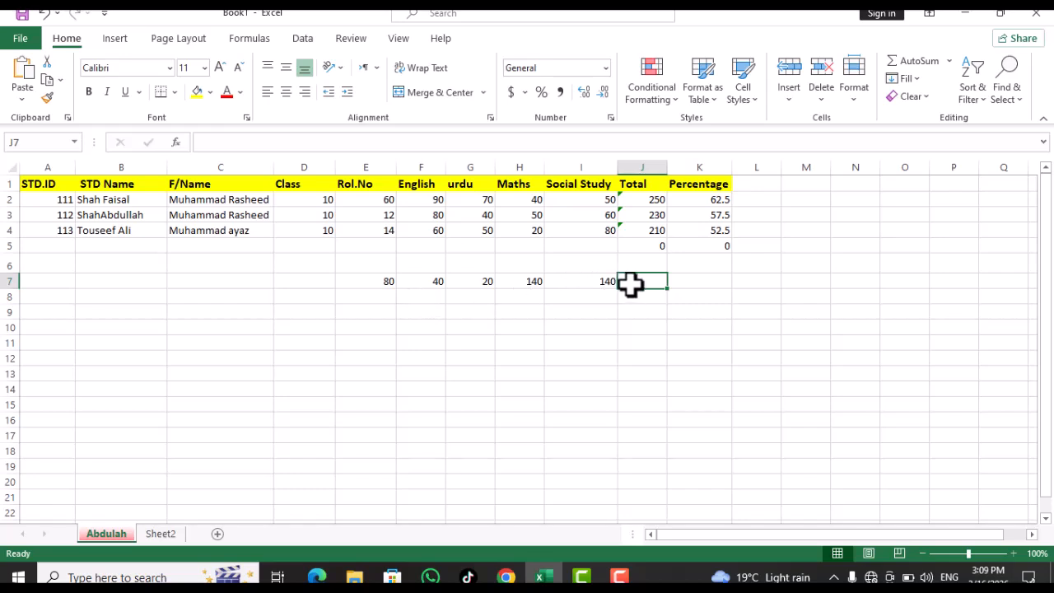
Select E7:J7 and choose Sum from the AutoSum dropdown, giving 140 in J7
left_click_drag(378, 282, 597, 281)
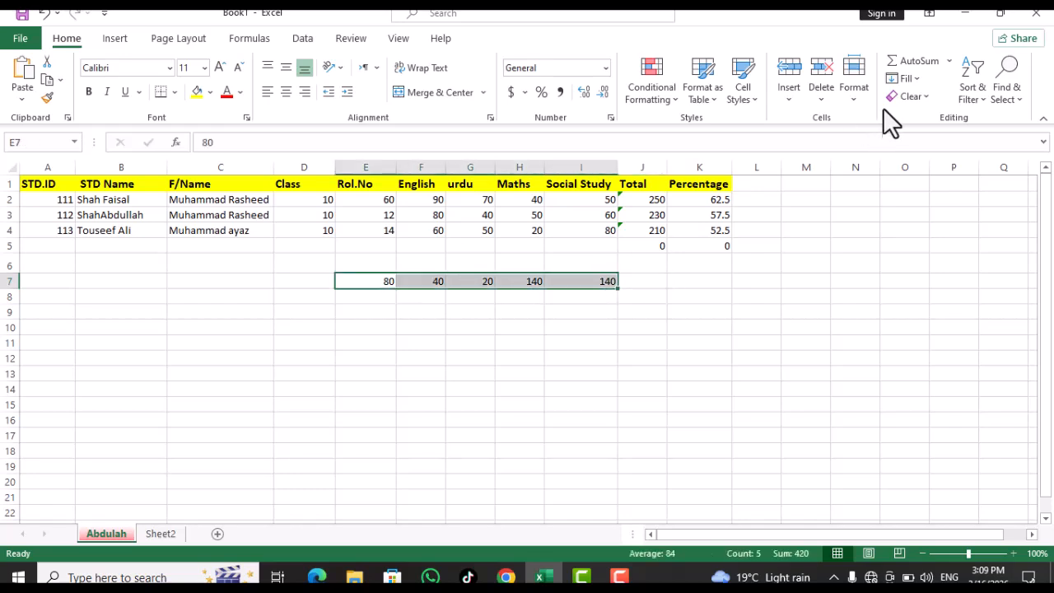
left_click(949, 60)
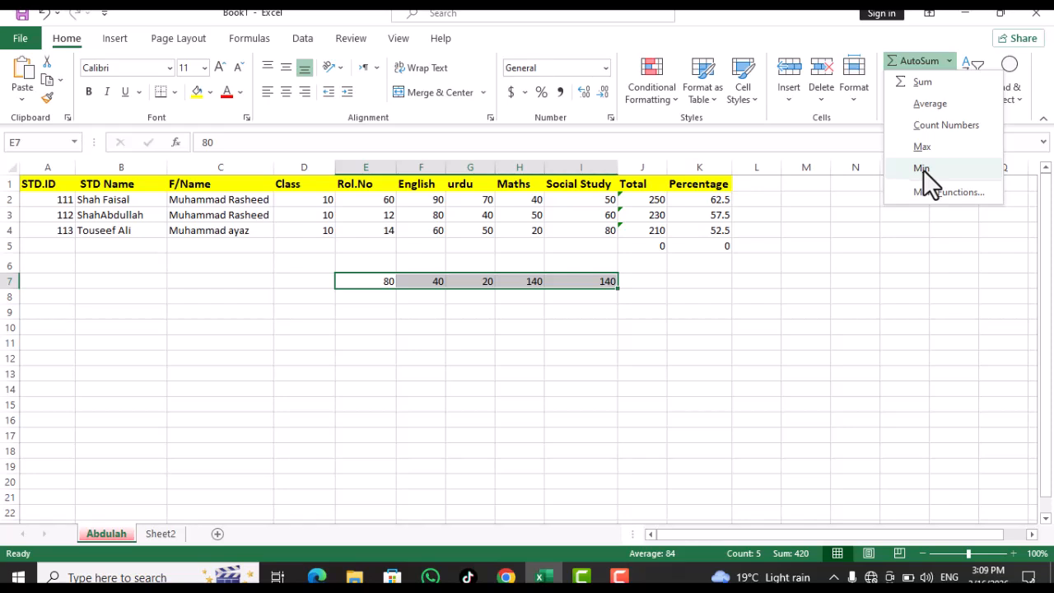
left_click(923, 191)
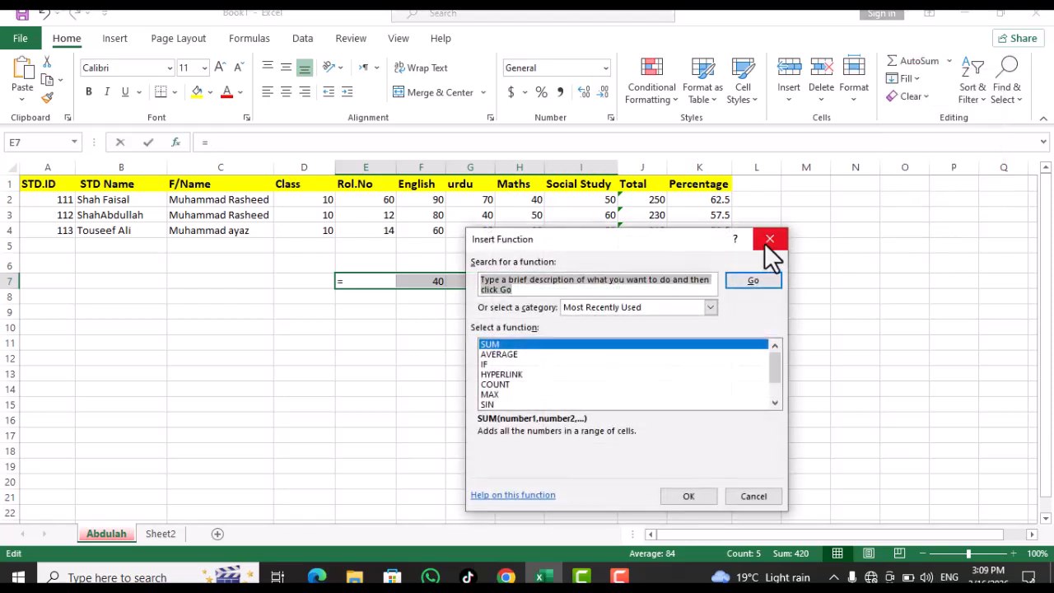
left_click(768, 239)
left_click(948, 60)
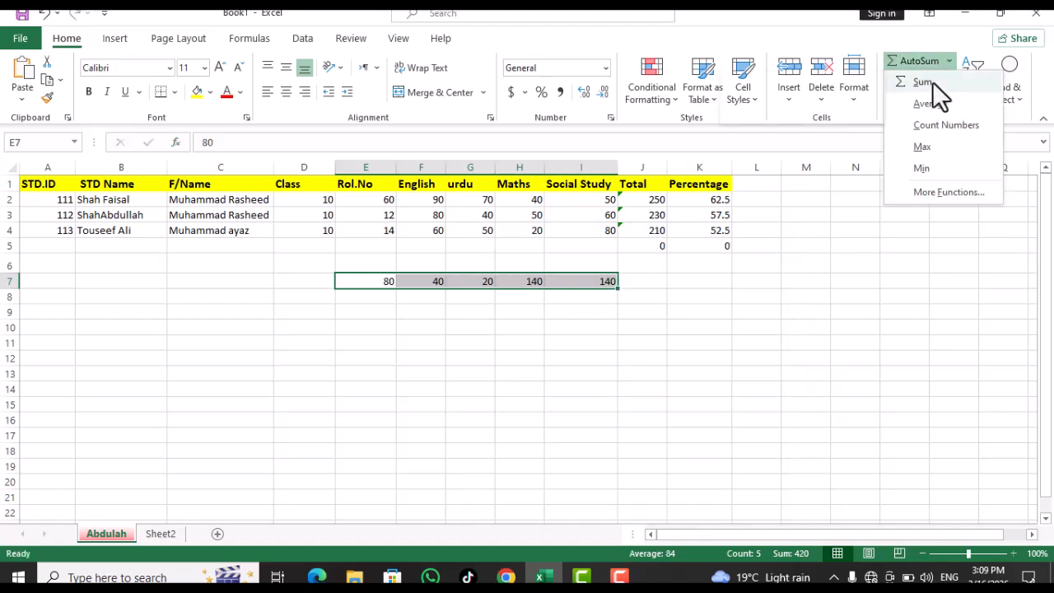
left_click(360, 282)
left_click(359, 282)
left_click_drag(360, 282, 640, 282)
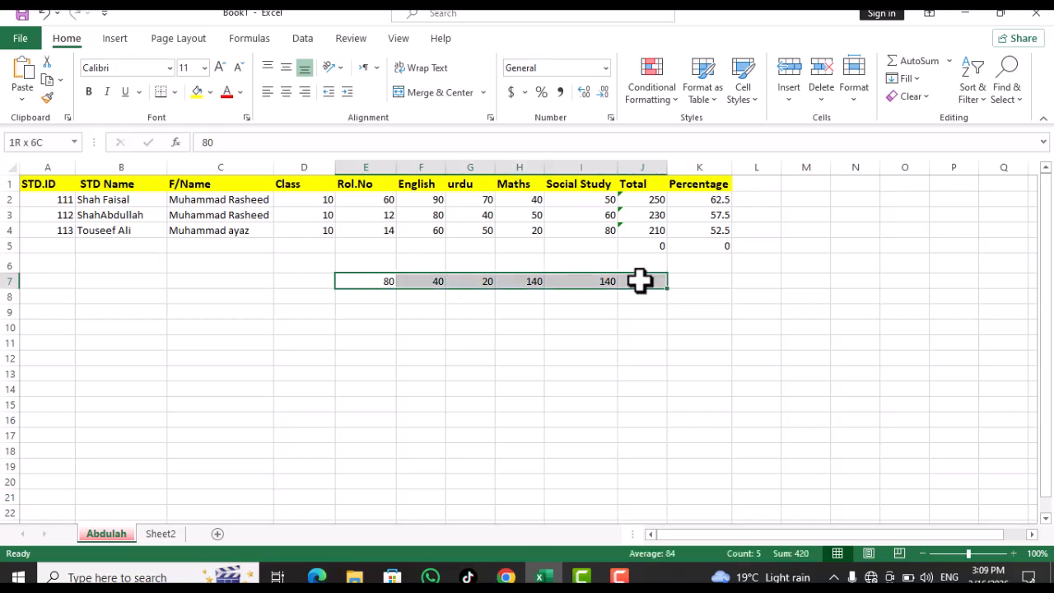
left_click(947, 61)
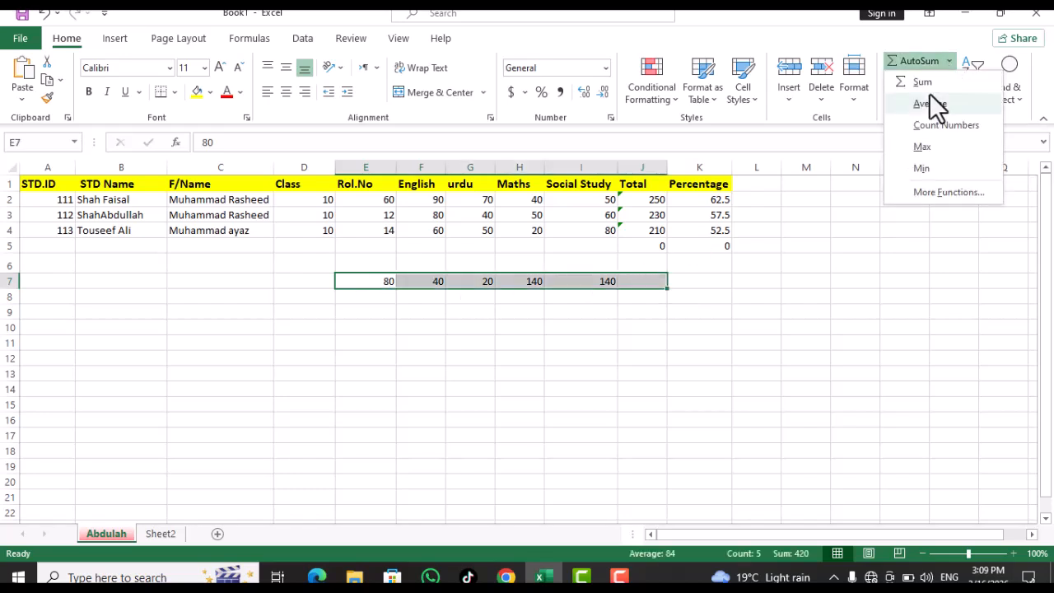
left_click(917, 85)
left_click(698, 280)
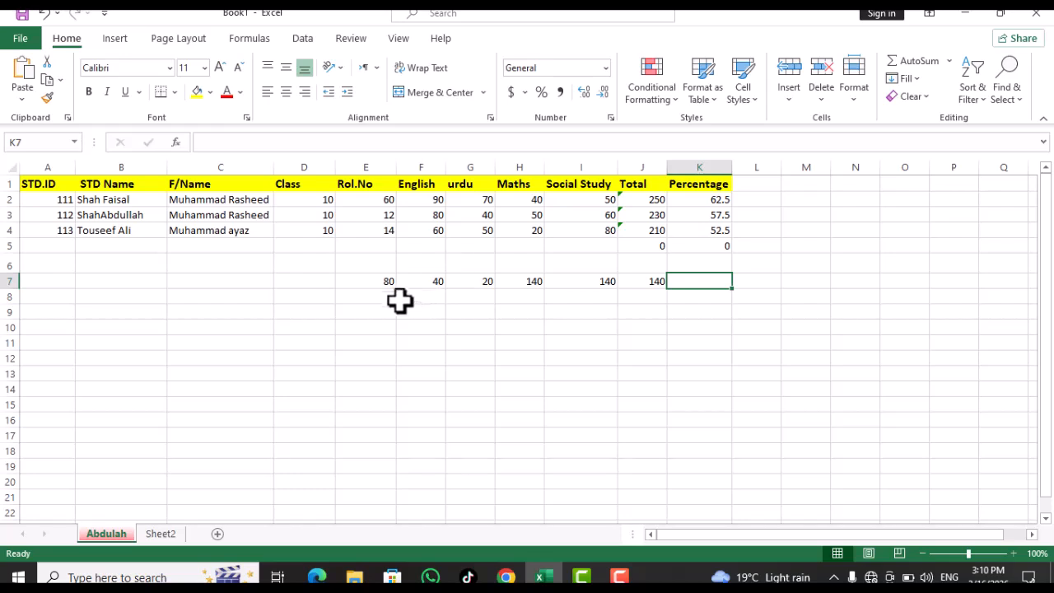
Put row 7's count (6) in K7 and its average (80.85714) in L7 via AutoSum
left_click_drag(384, 280, 700, 281)
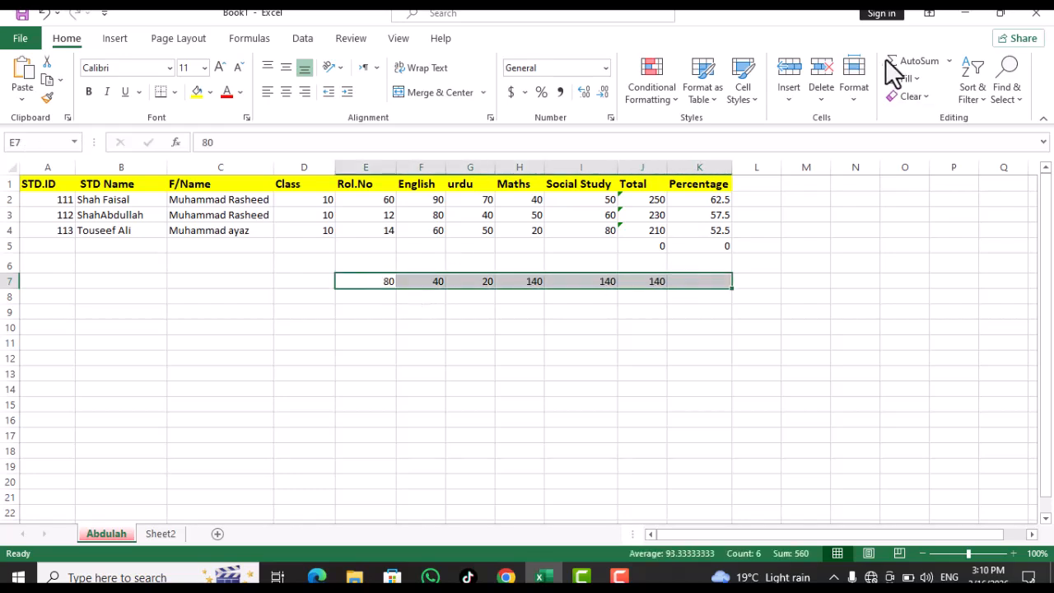
left_click(951, 61)
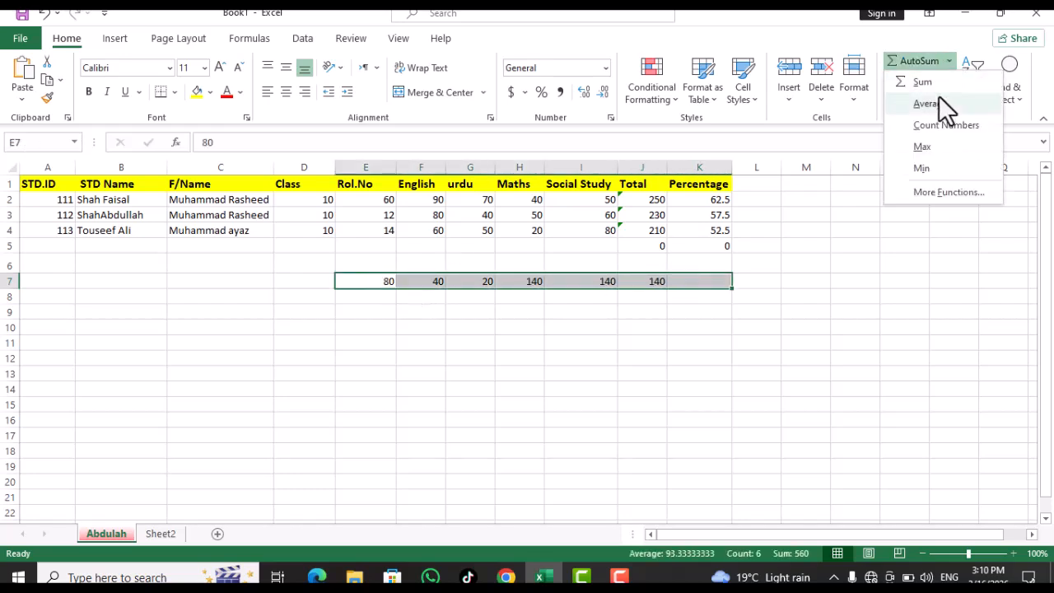
left_click(930, 123)
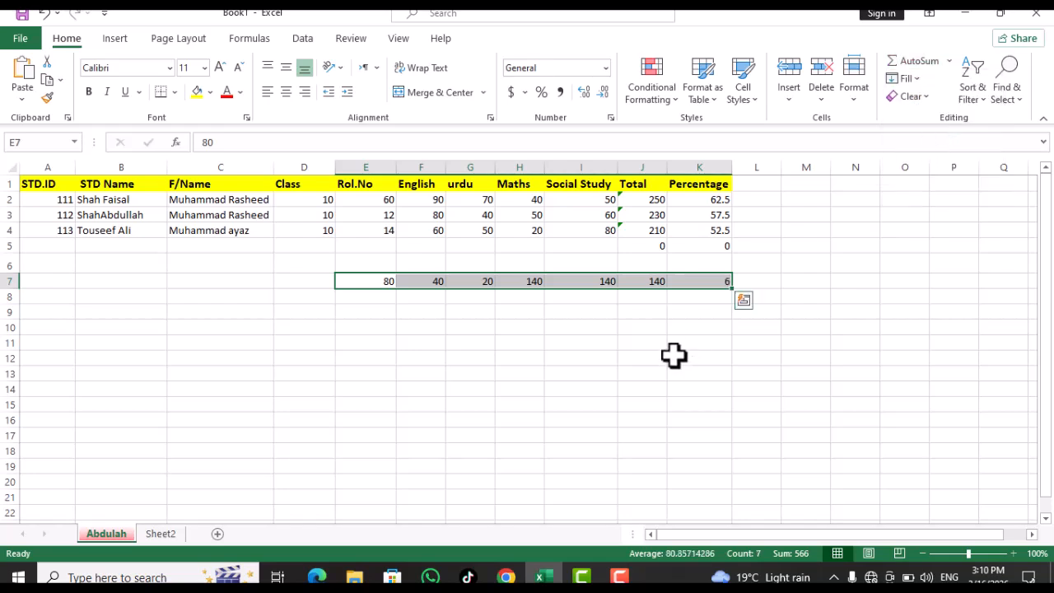
left_click(713, 315)
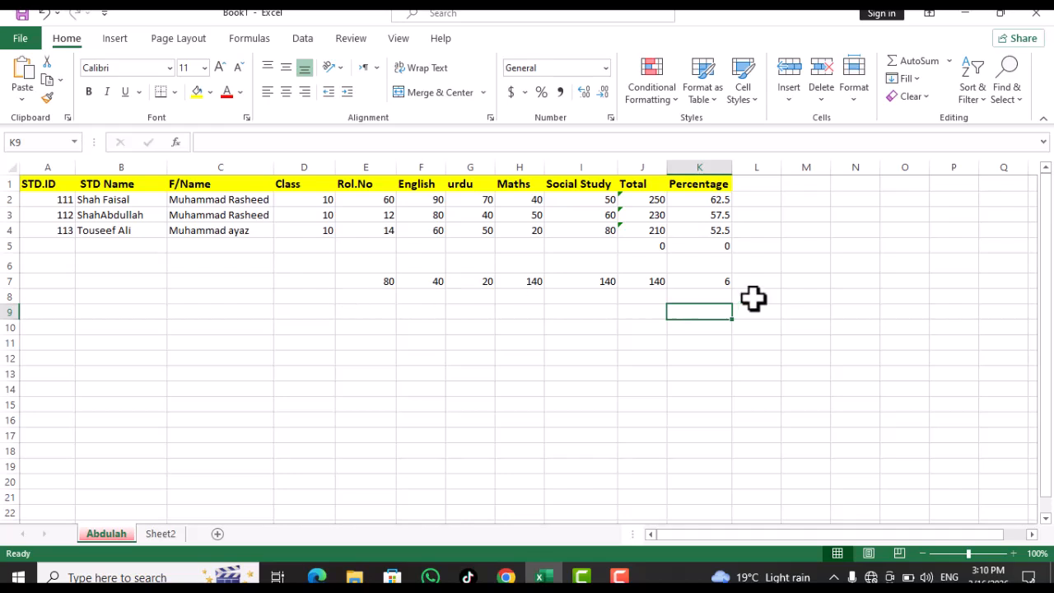
left_click_drag(381, 282, 761, 286)
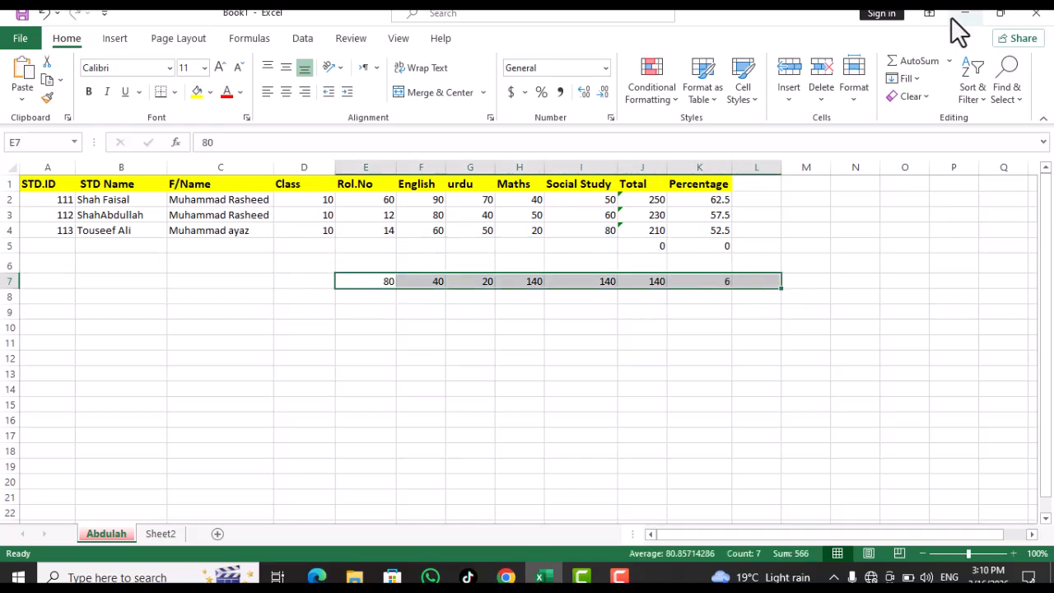
left_click(950, 61)
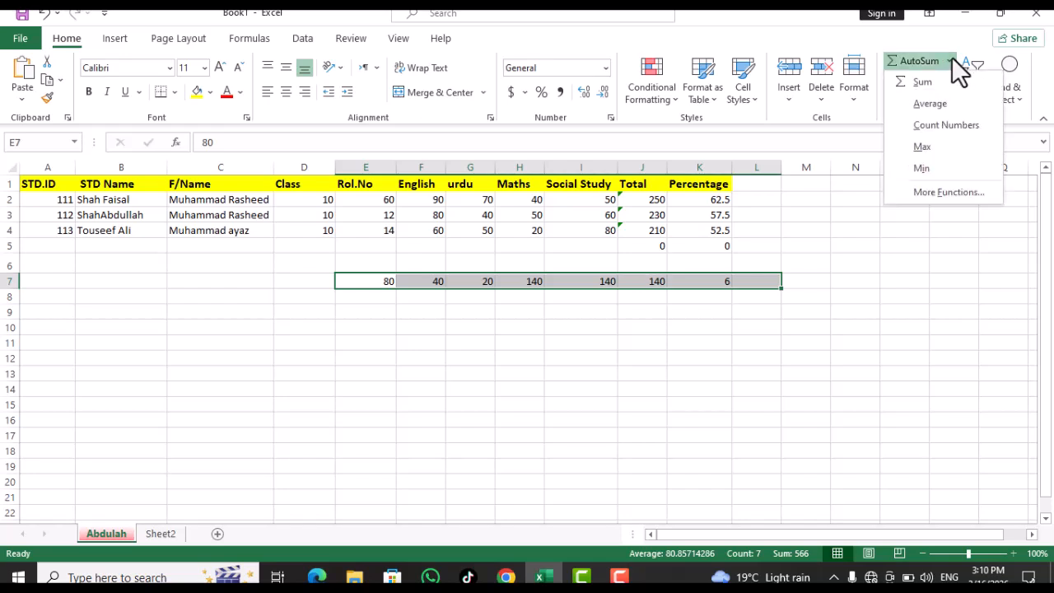
left_click(934, 104)
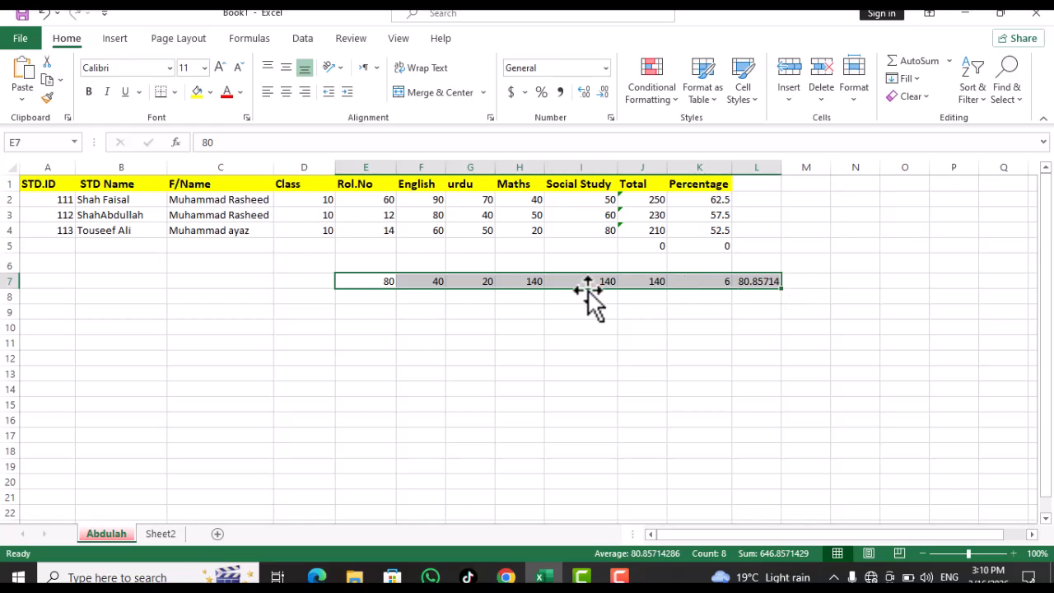
Put row 7's maximum (140) in M7 and minimum (6) in N7 via AutoSum
left_click(949, 61)
left_click(369, 280)
left_click_drag(369, 279, 685, 280)
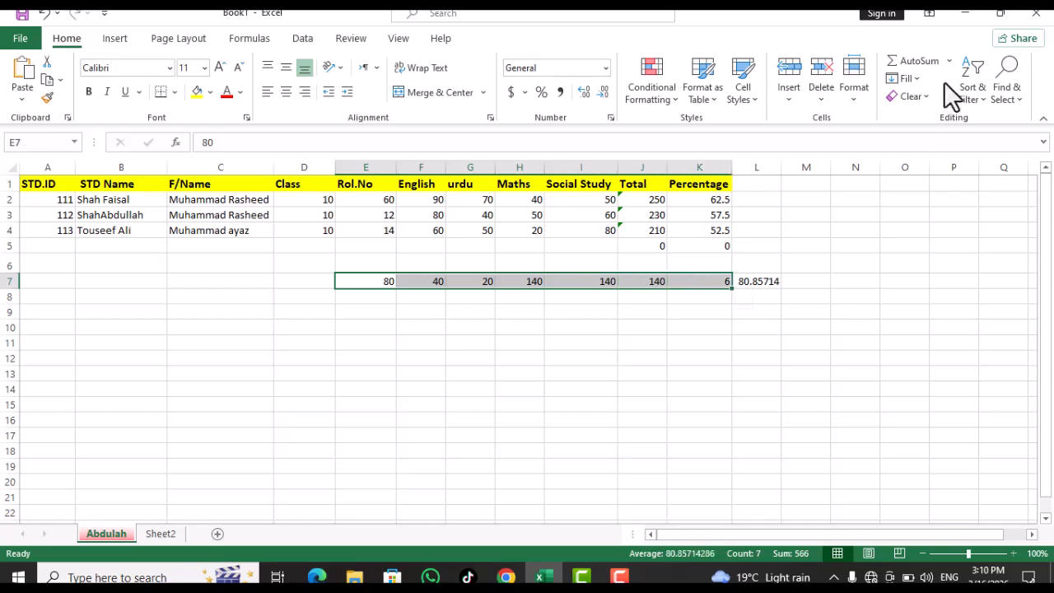
left_click(948, 61)
left_click(934, 147)
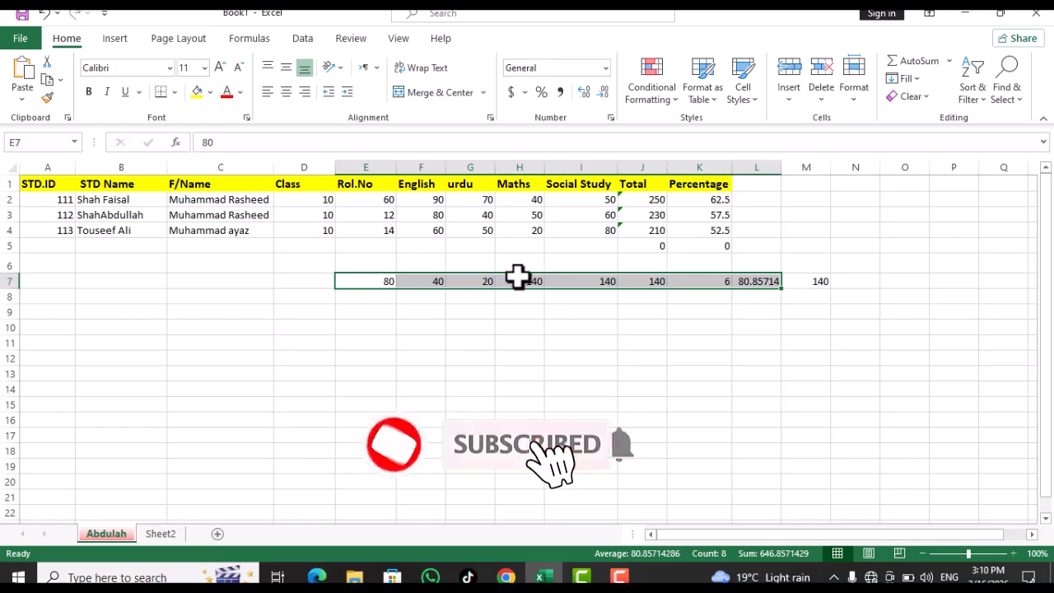
left_click(951, 62)
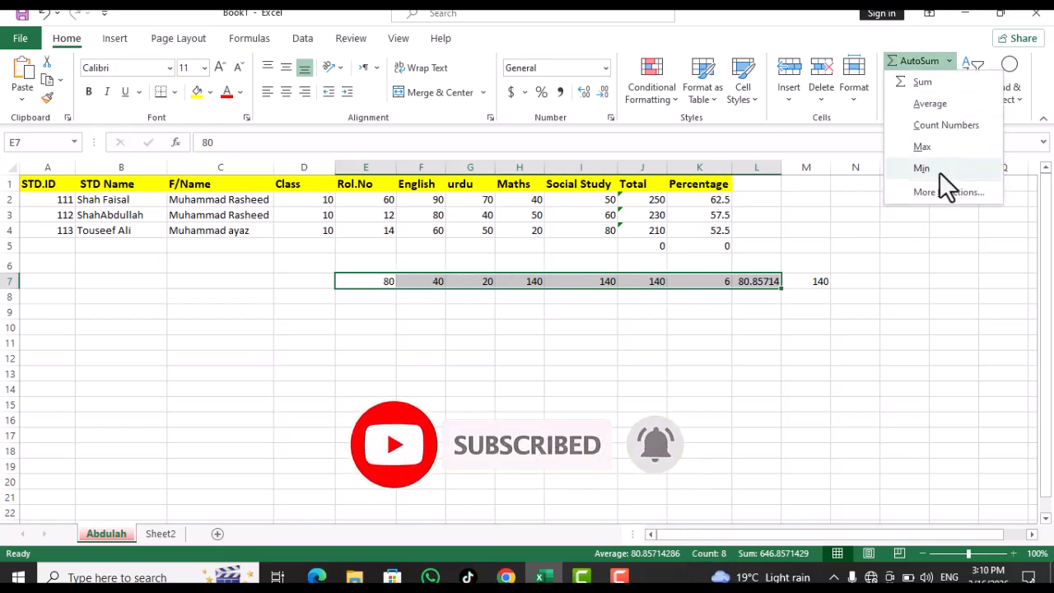
left_click(939, 172)
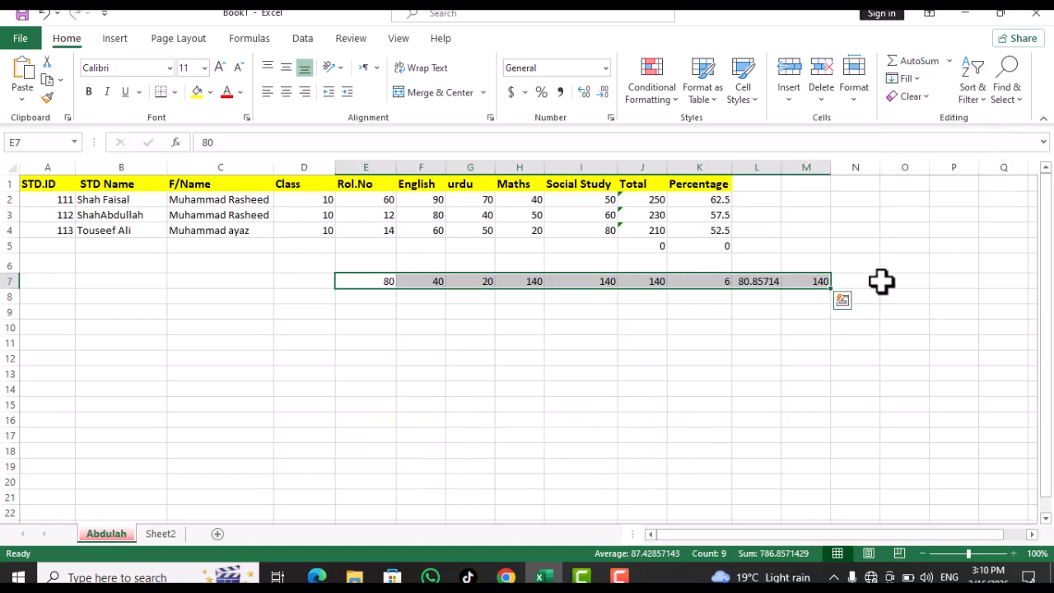
left_click(948, 61)
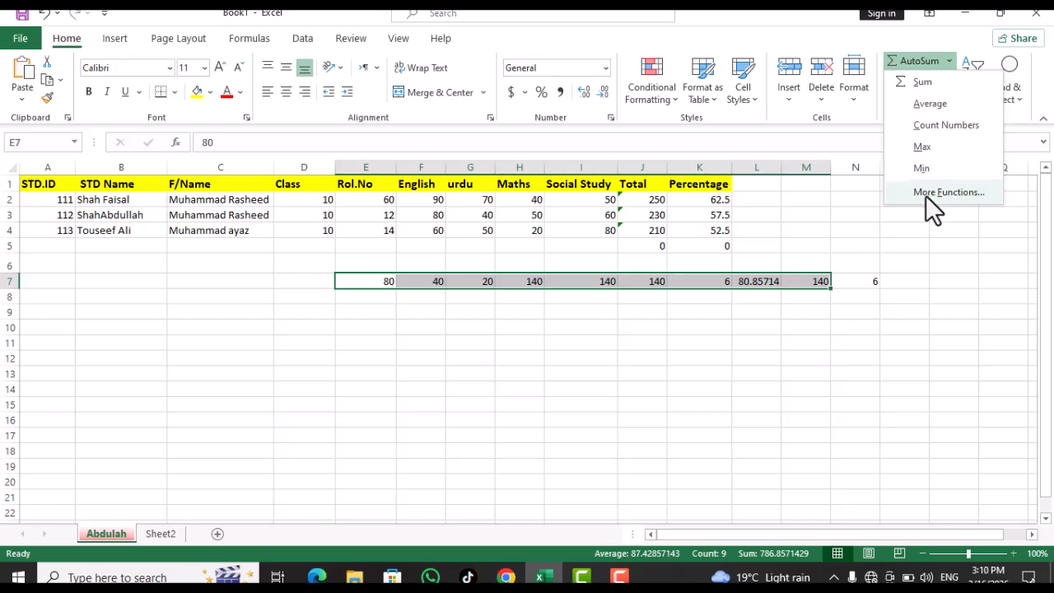
left_click(482, 302)
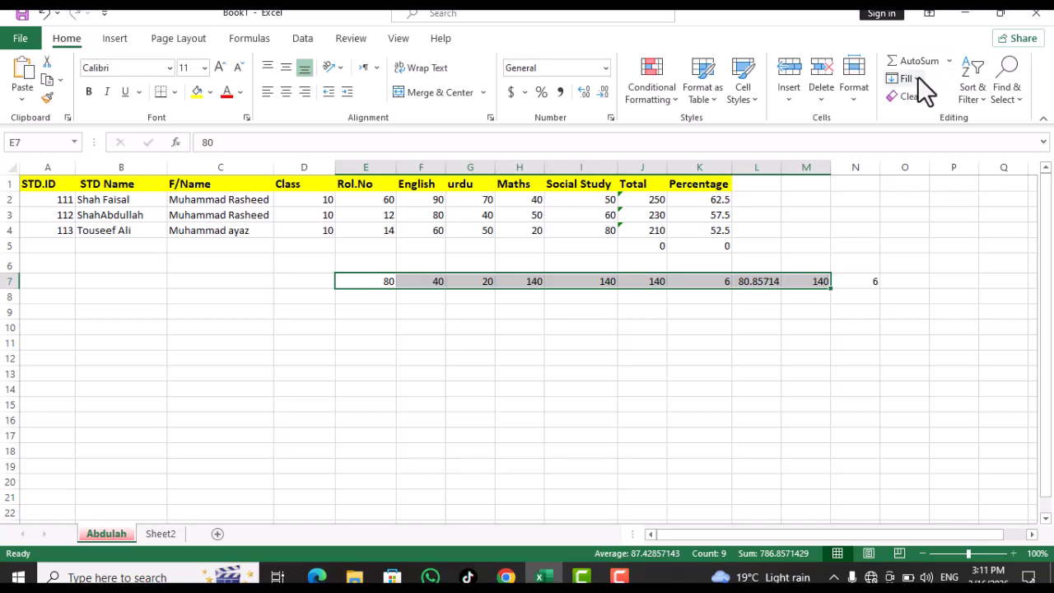
Type A in A10 and fill it down so A10 through A17 all read A
left_click(914, 79)
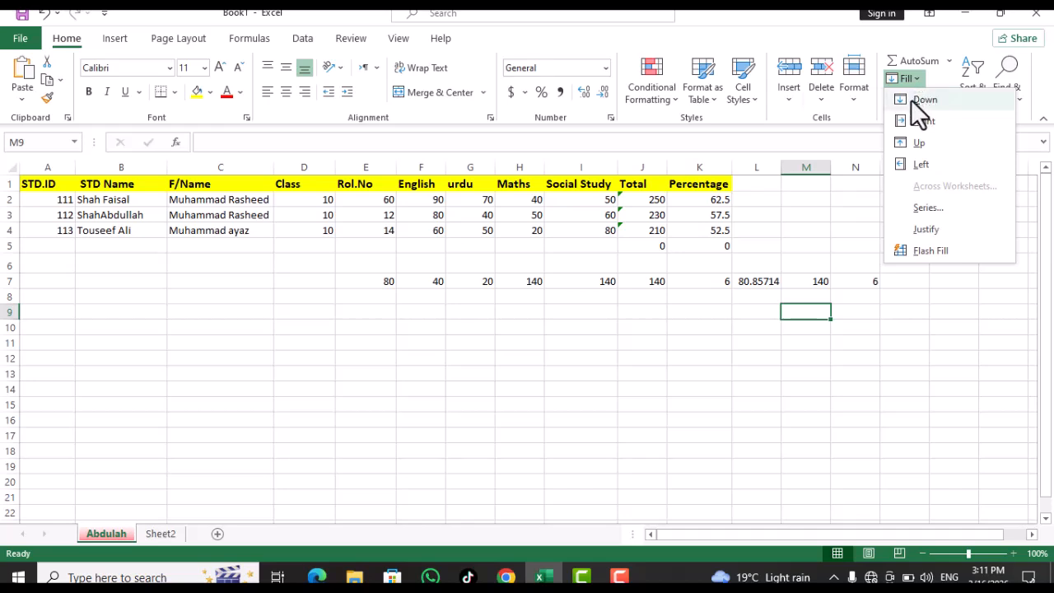
left_click(910, 102)
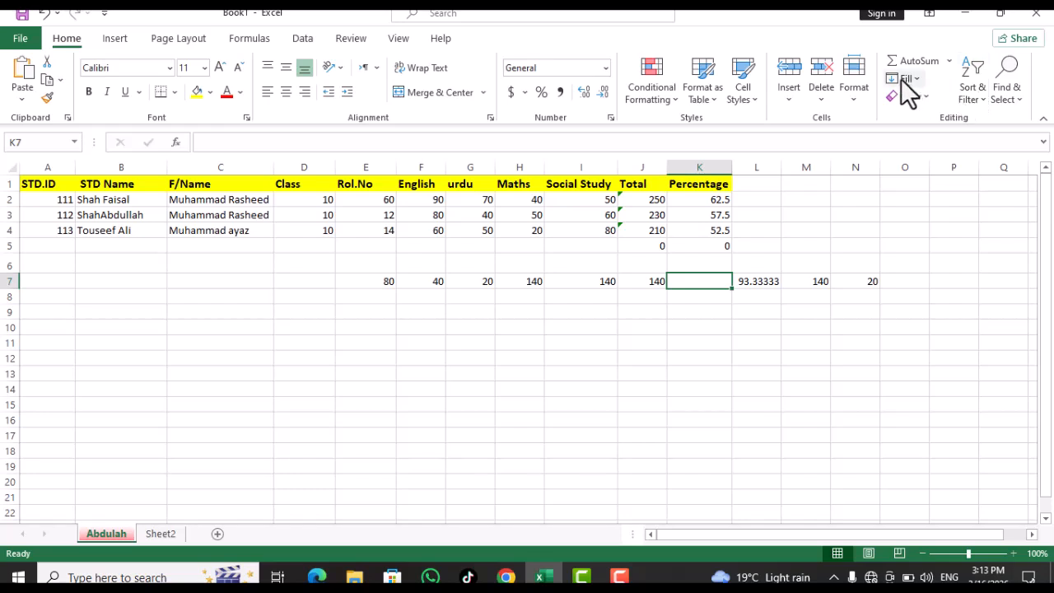
left_click(63, 326)
type("A")
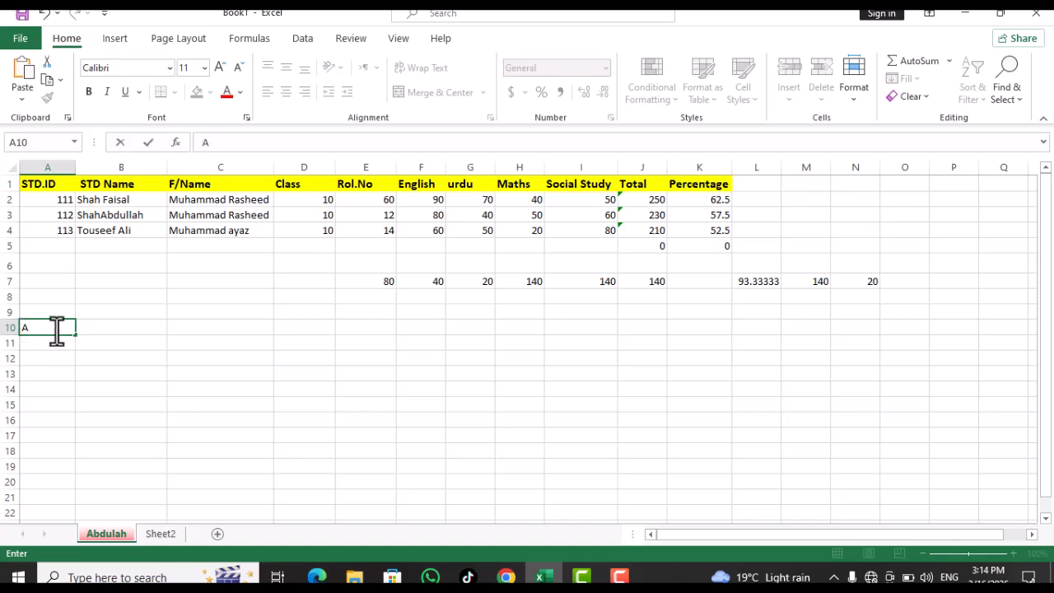
left_click(45, 330)
left_click_drag(46, 330, 49, 435)
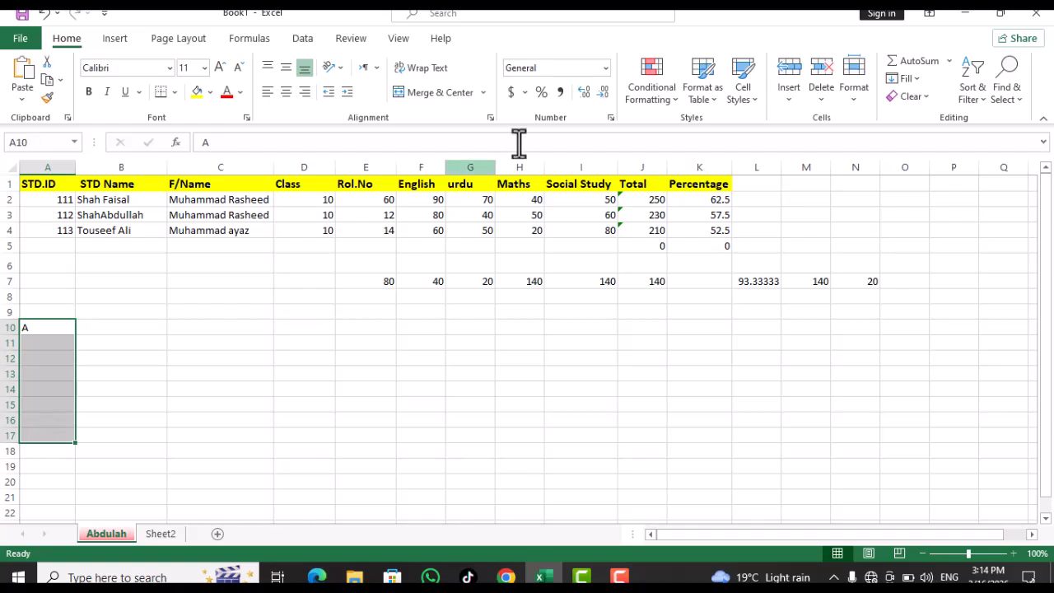
left_click(919, 76)
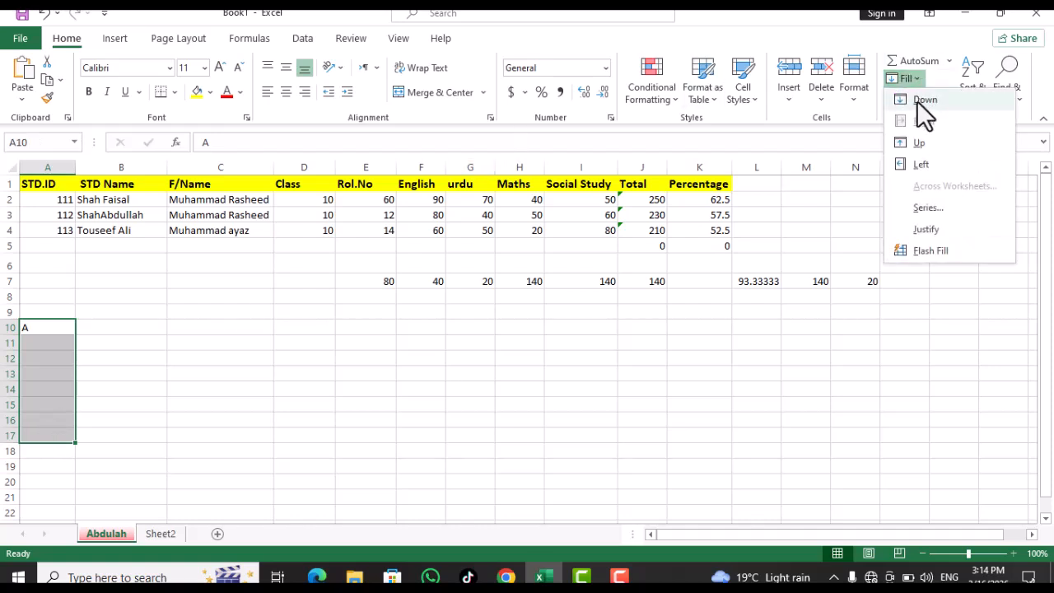
left_click(920, 101)
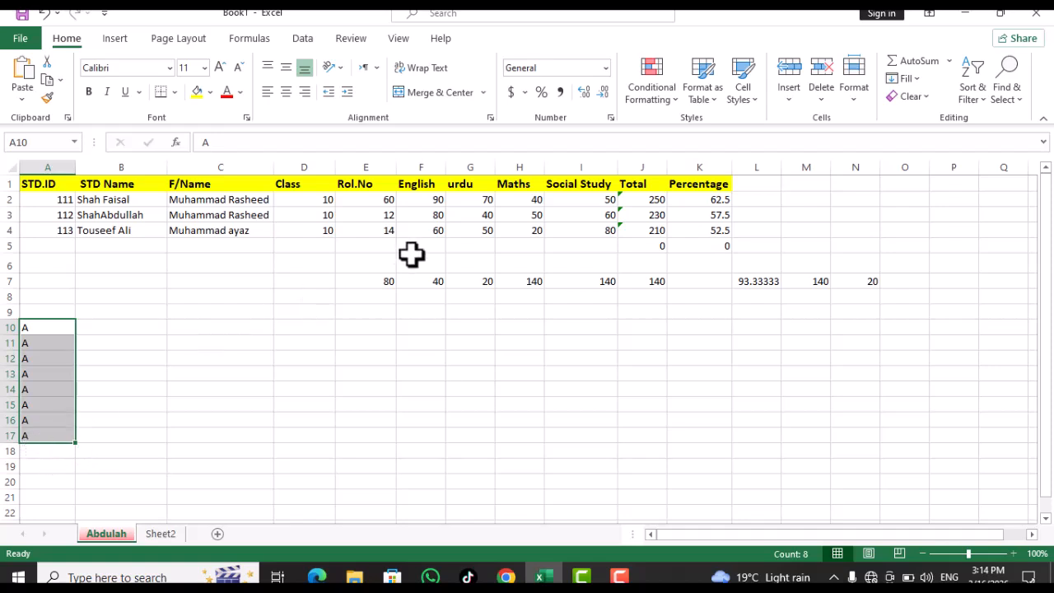
Fill A10's A right across B10:D10, then apply Fill Up to row 10
left_click(36, 325)
left_click_drag(36, 324, 304, 327)
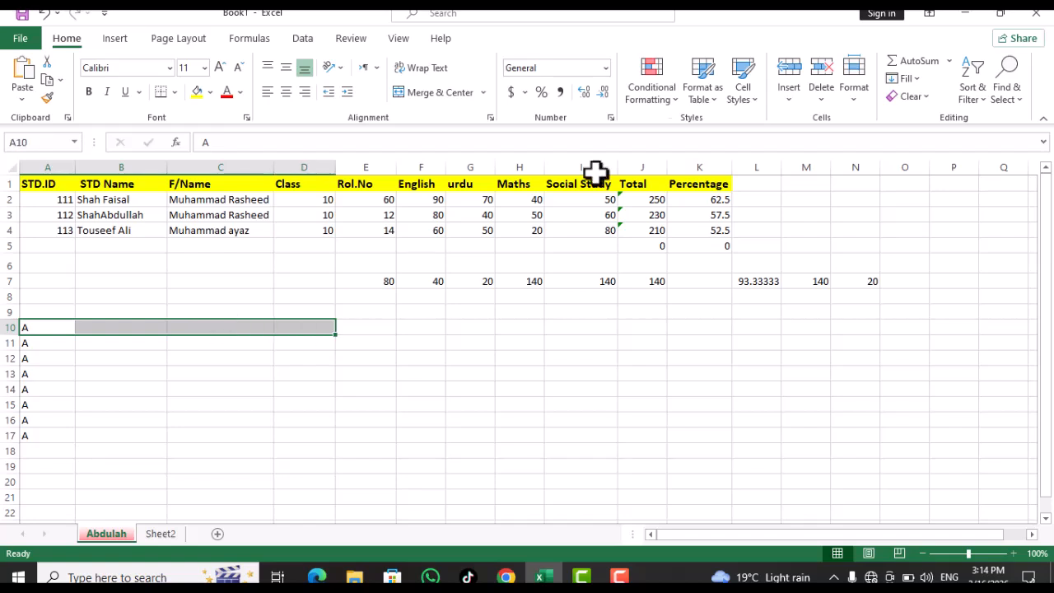
left_click(904, 78)
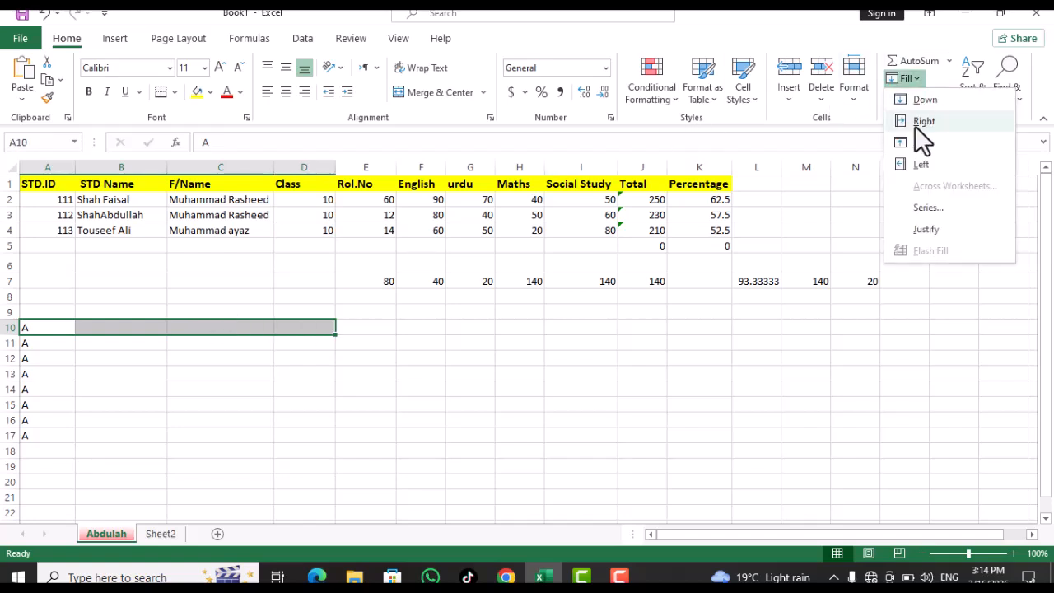
left_click(923, 122)
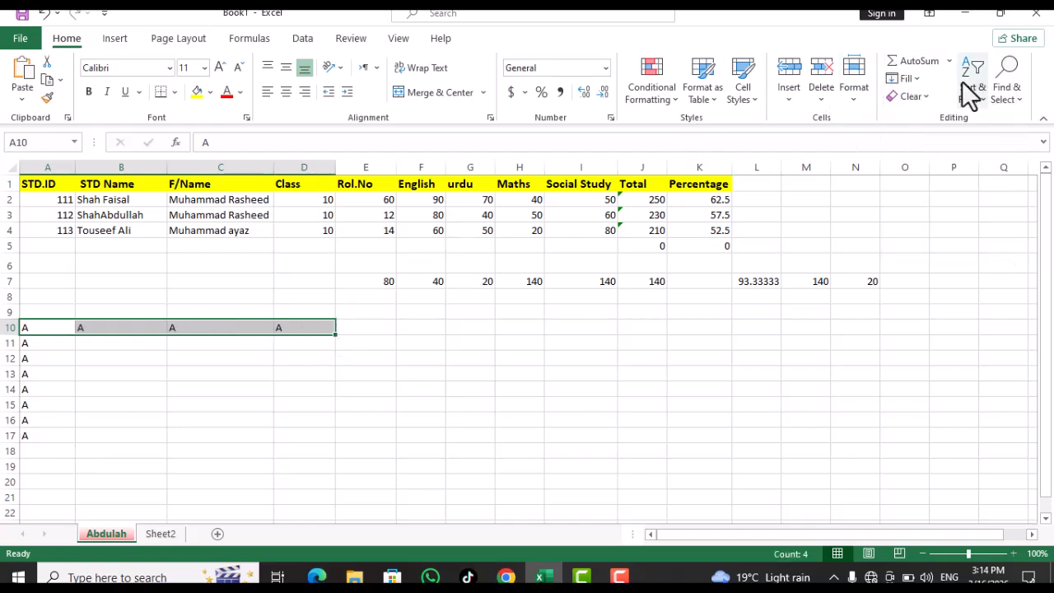
left_click(916, 78)
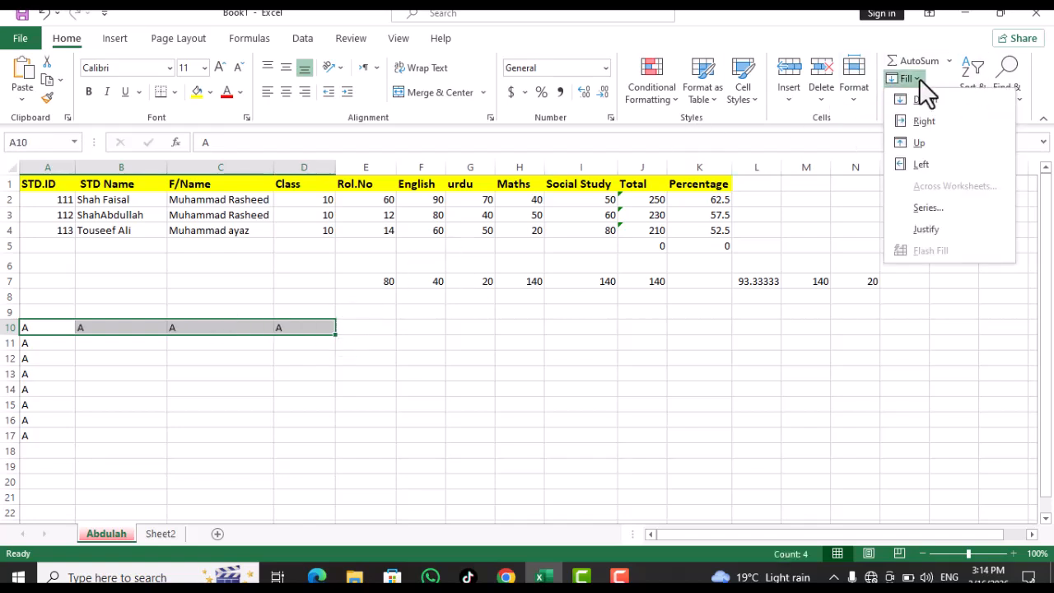
left_click(915, 148)
Select A7:A11, then enter a in C9 and select A9:C9
left_click_drag(31, 279, 28, 336)
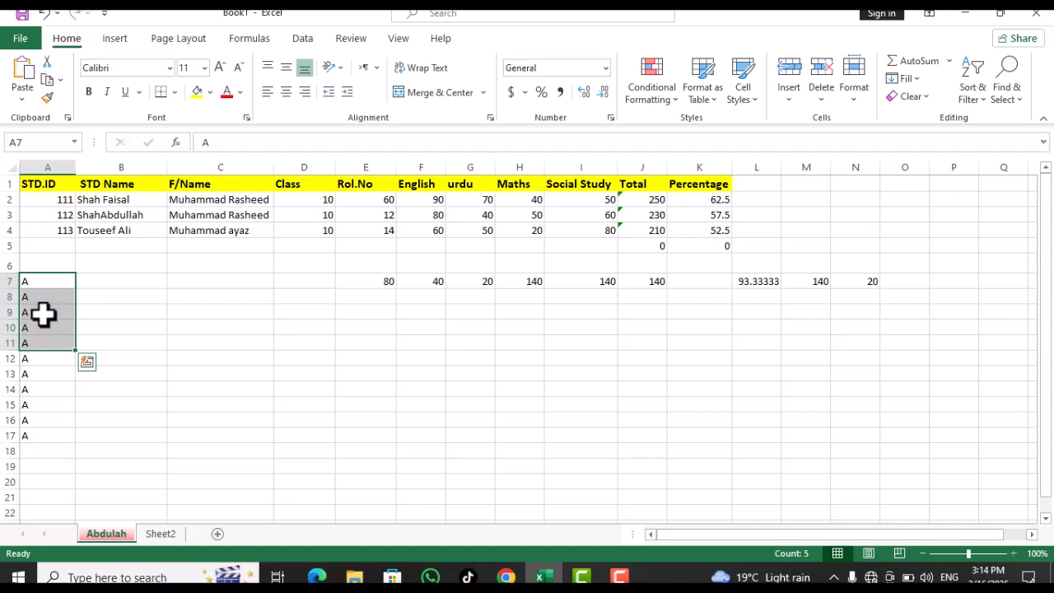
left_click(911, 79)
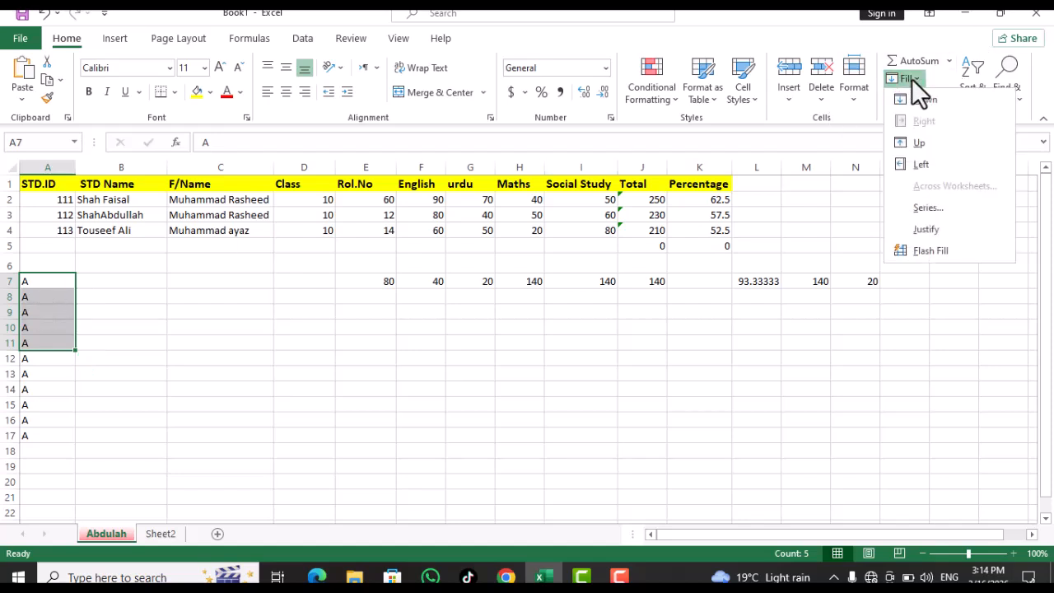
left_click(209, 313)
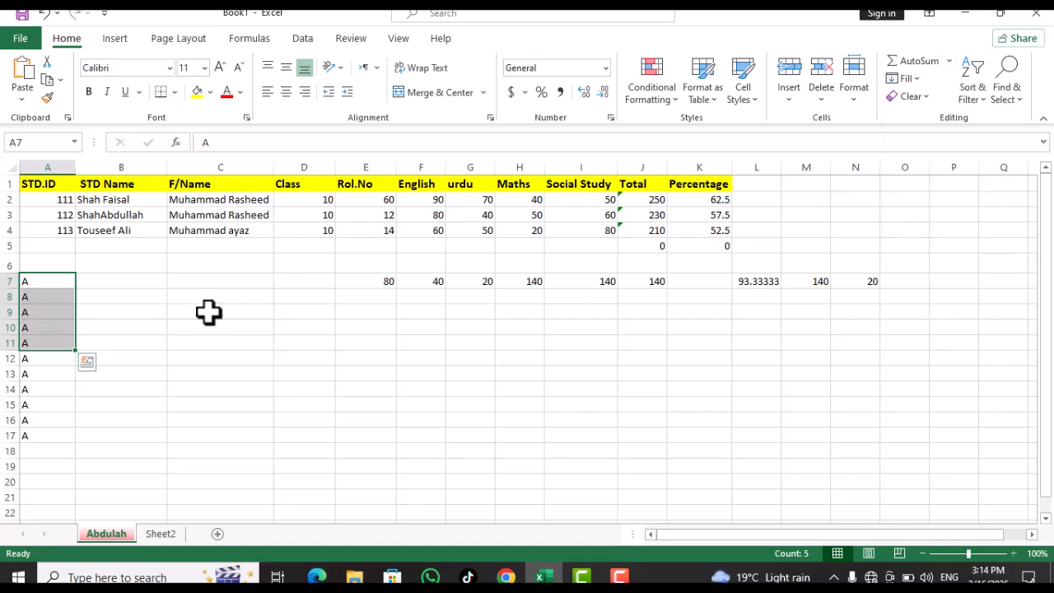
left_click(209, 314)
type("a")
left_click_drag(209, 313, 38, 316)
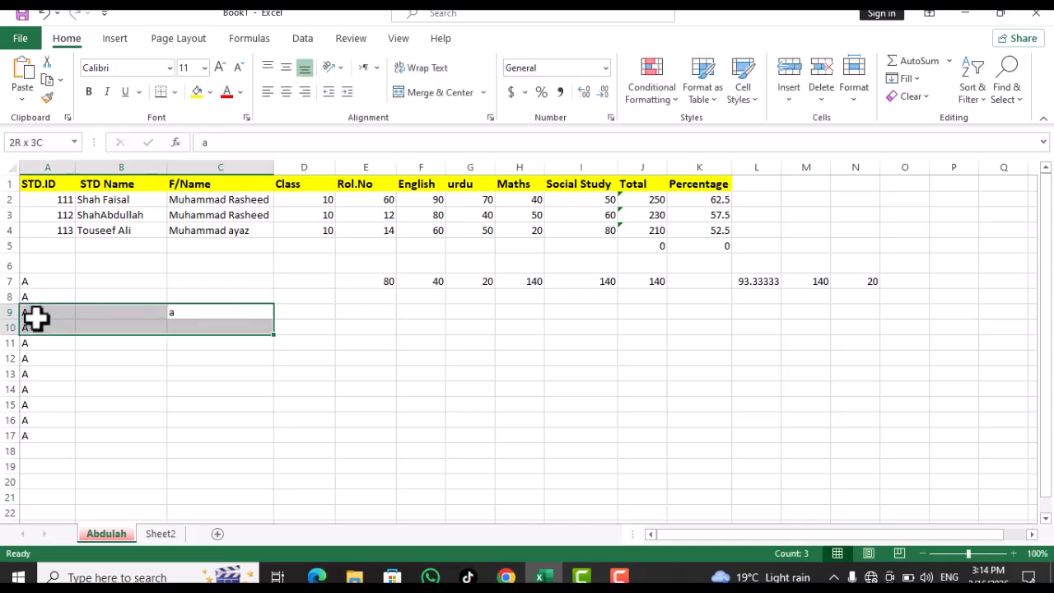
Fill C9's a leftward so A9, B9 and C9 read a, then select B11
left_click(918, 77)
left_click(919, 168)
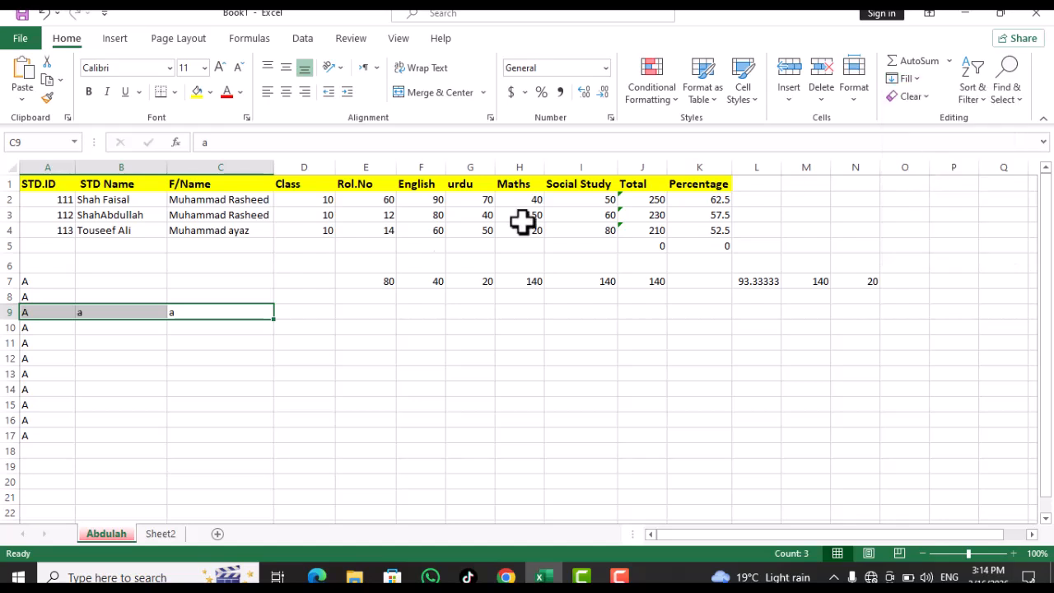
left_click(107, 341)
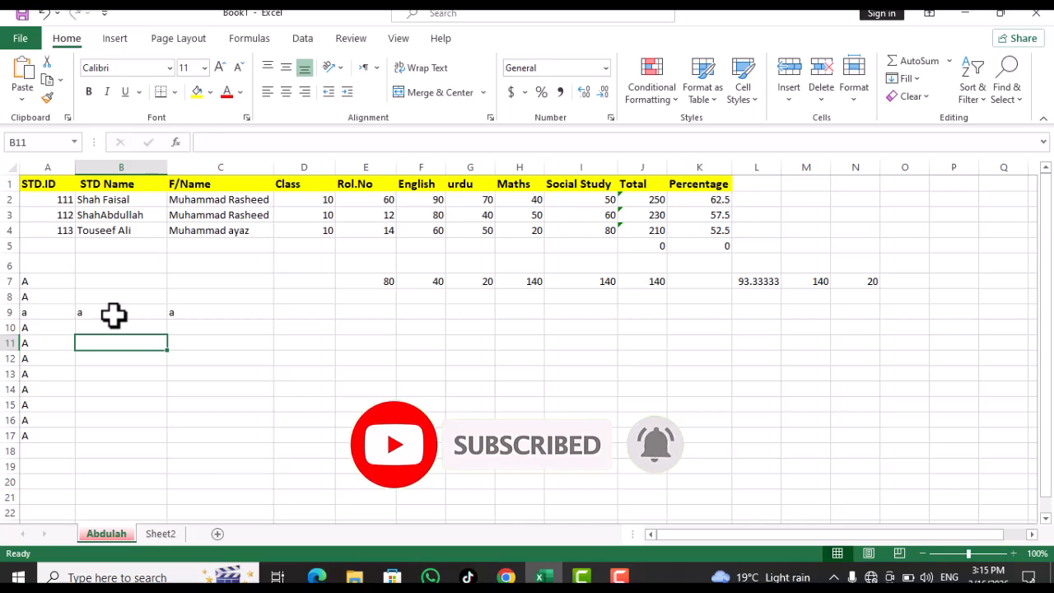
left_click(915, 78)
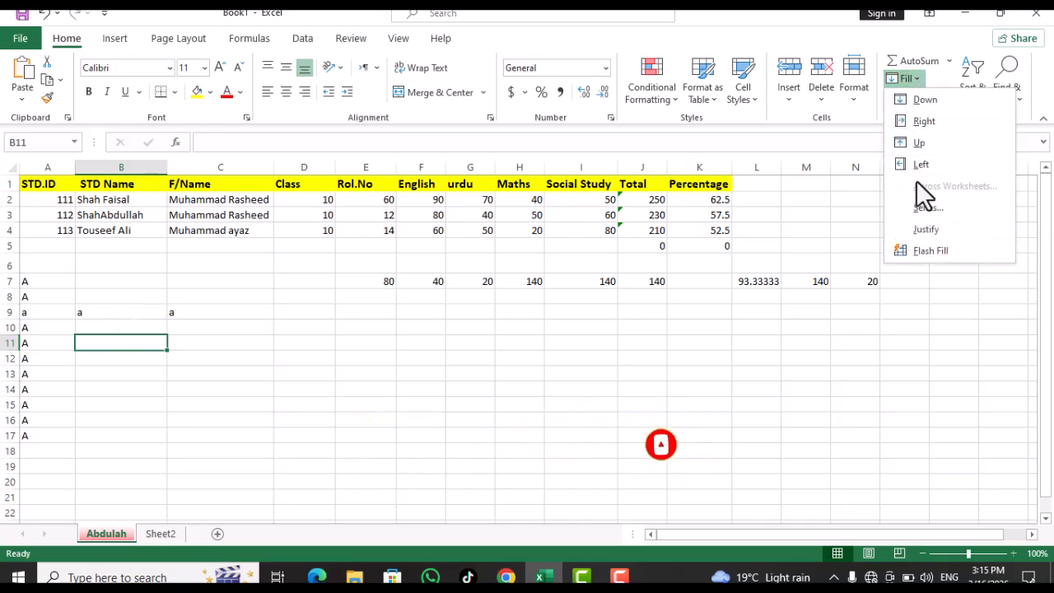
left_click(220, 341)
Enter 1 in C11 and fill a linear row series, step 1, stopping at 10 in L11
left_click(221, 342)
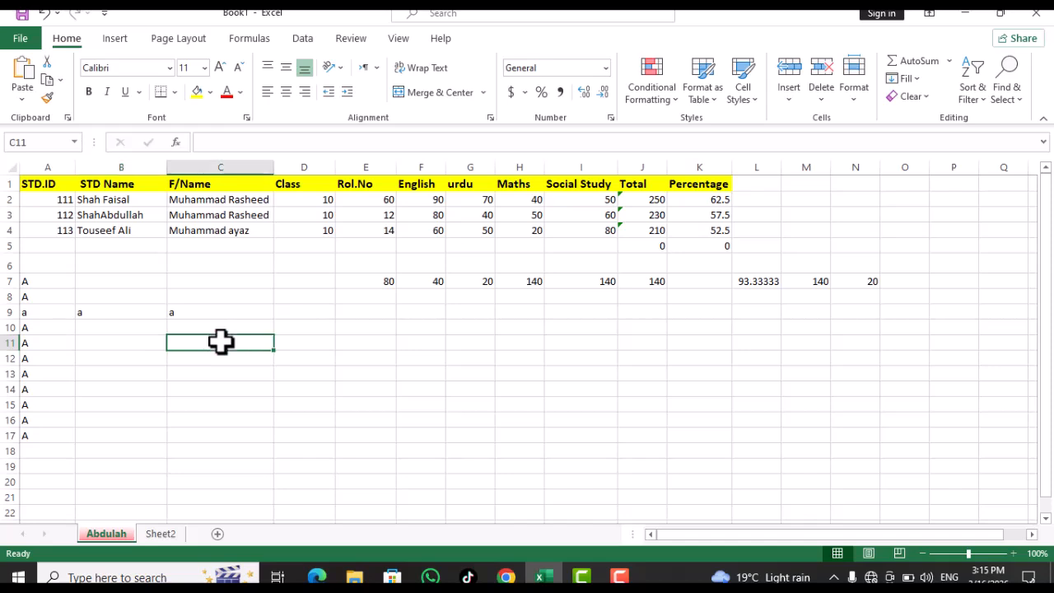
type("1")
key("Tab")
left_click(905, 79)
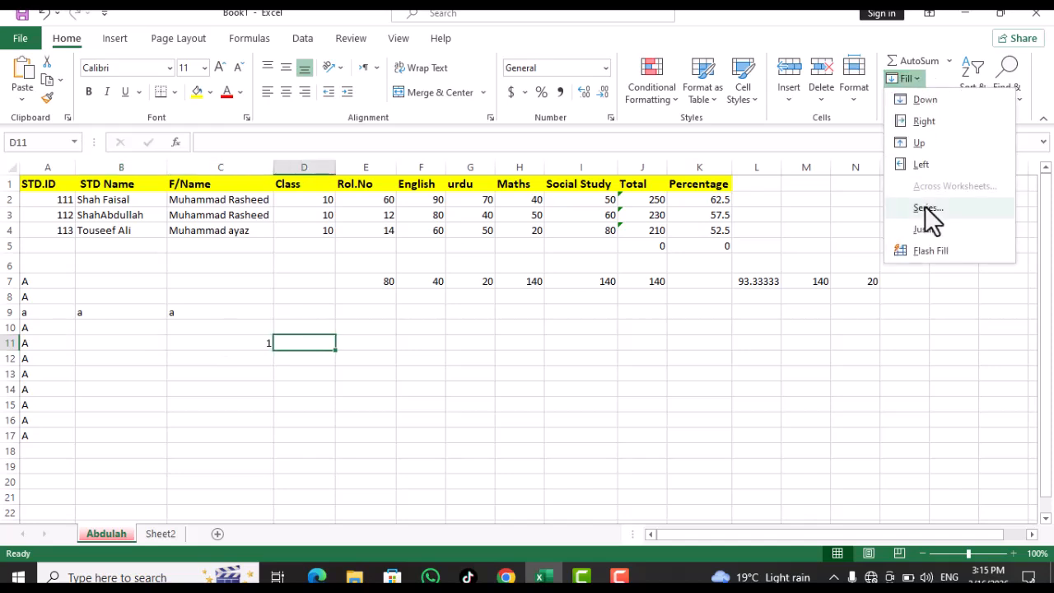
left_click(925, 207)
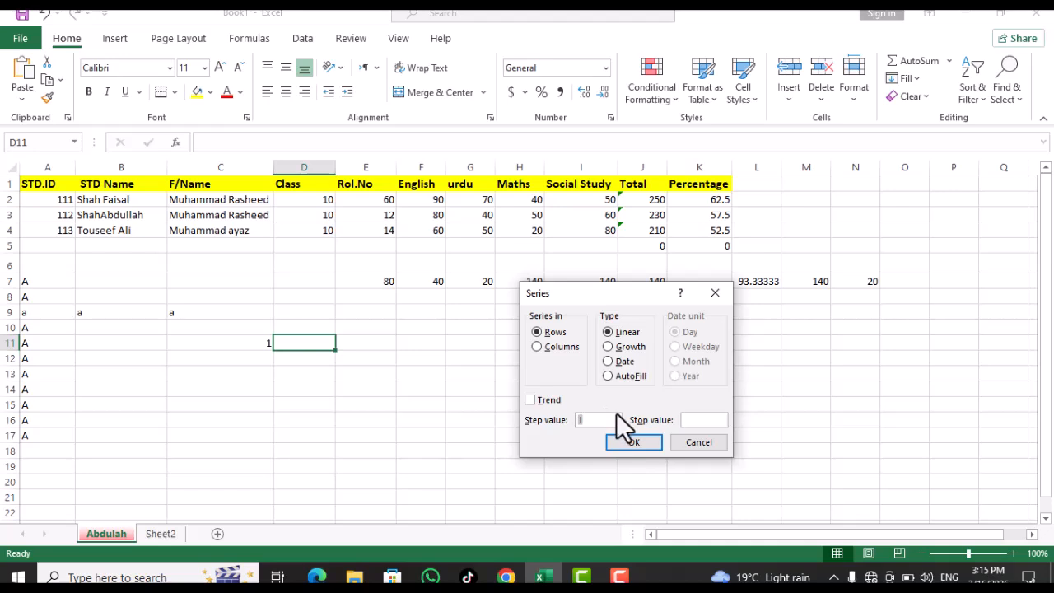
left_click(691, 421)
type("10")
left_click(629, 447)
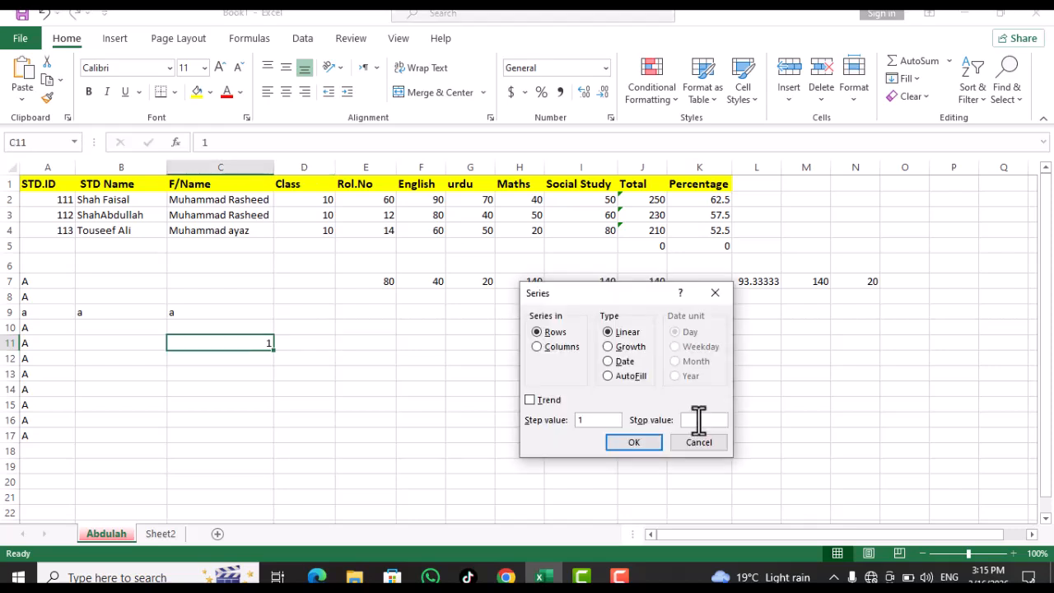
type("10")
left_click(651, 444)
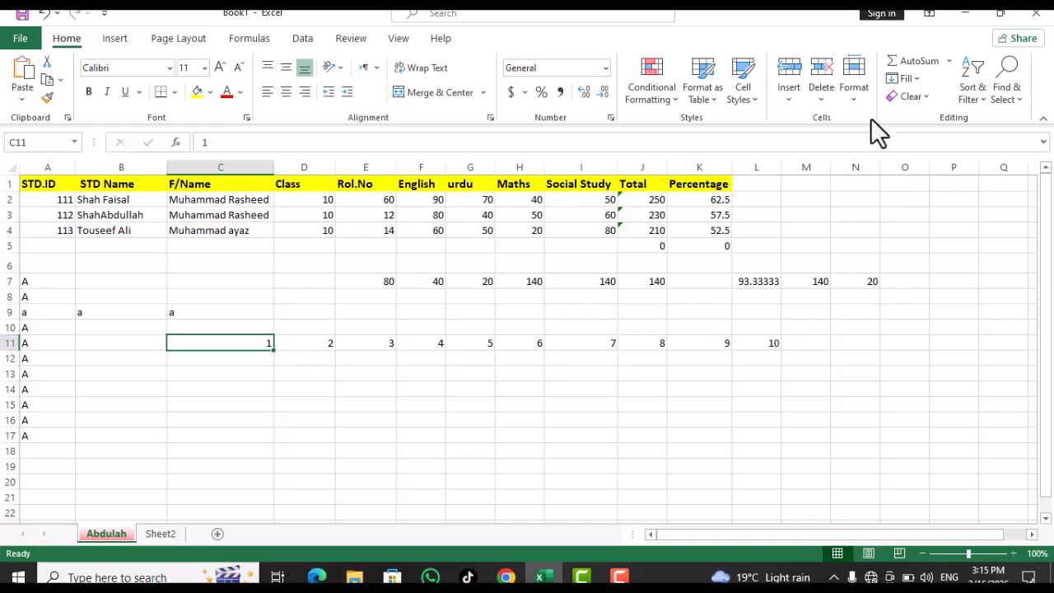
left_click(909, 79)
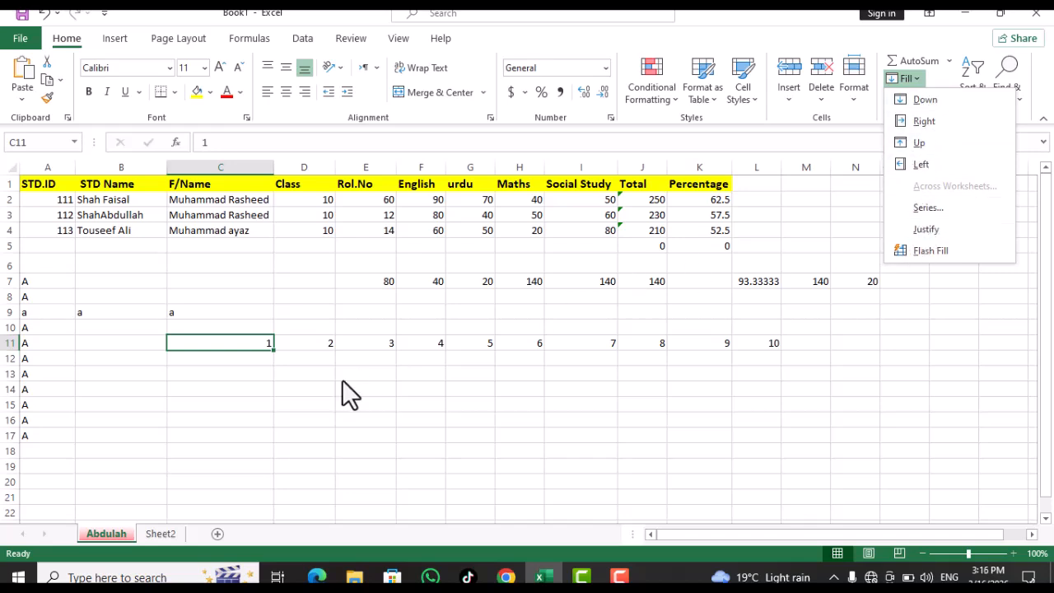
Try Fill > Justify on C11:E11 to join its numbers into one cell
left_click(258, 340)
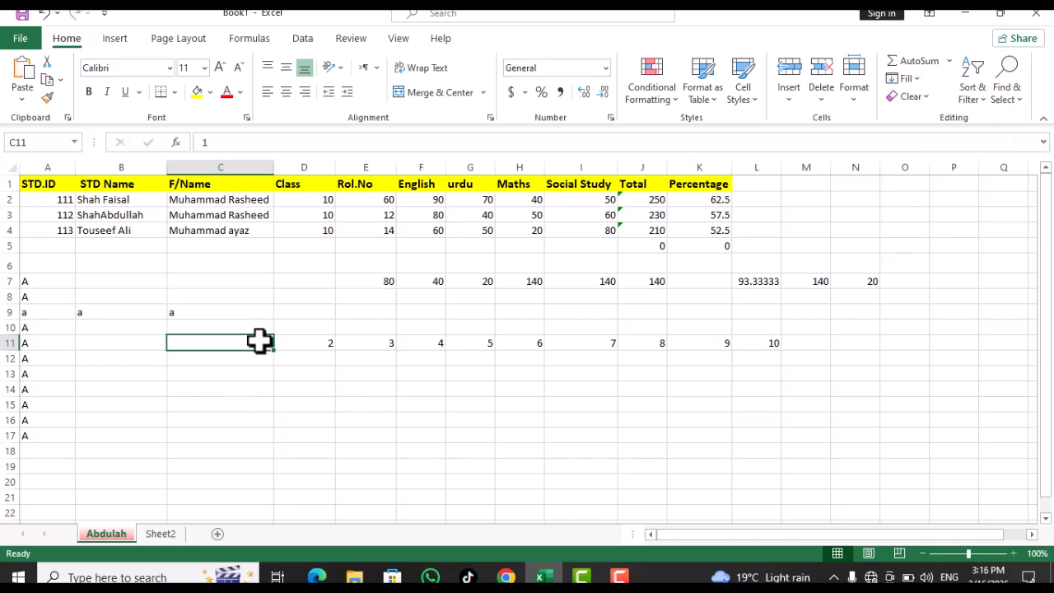
left_click_drag(256, 344, 374, 343)
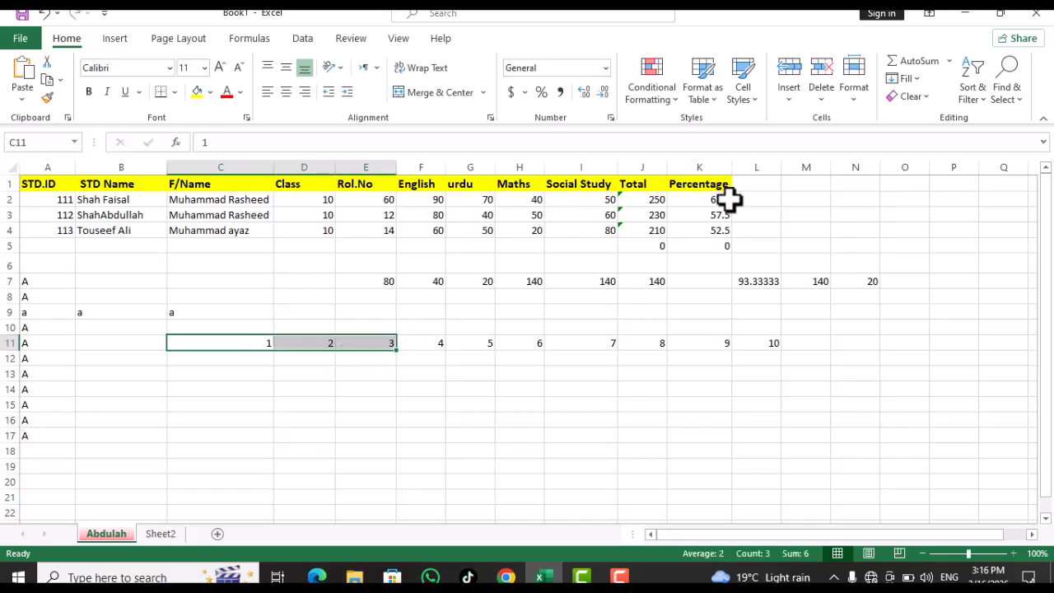
left_click(918, 84)
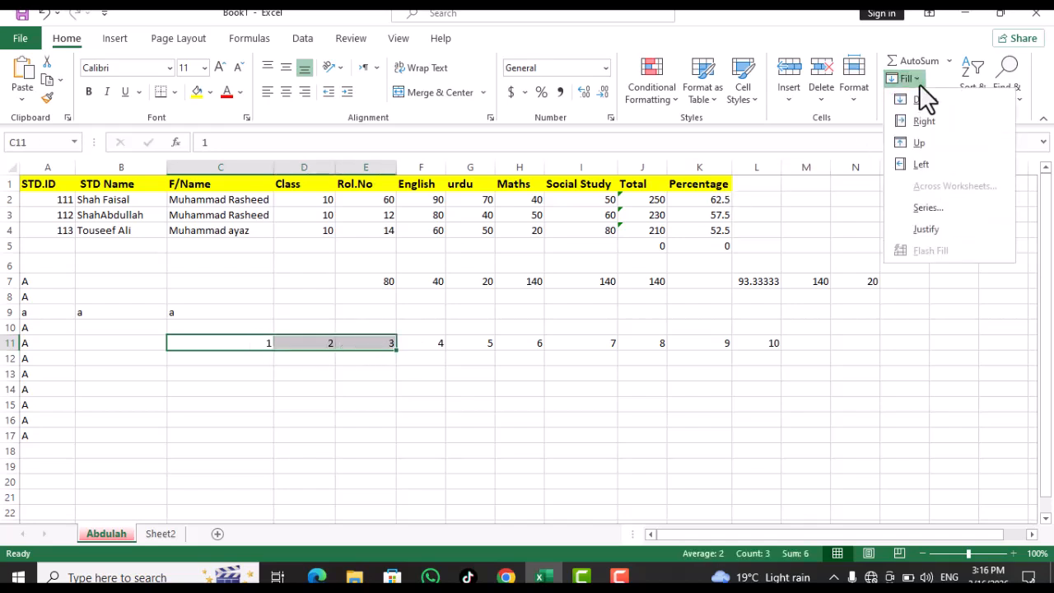
left_click(922, 229)
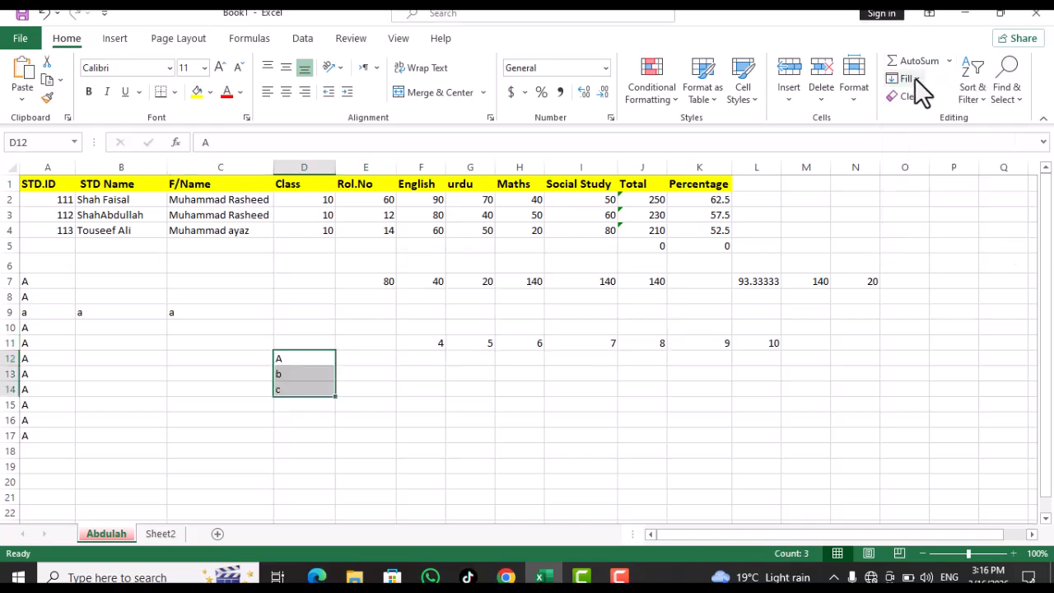
Apply Fill > Justify to D12:D14 so D12 reads 'A b c'
left_click(912, 78)
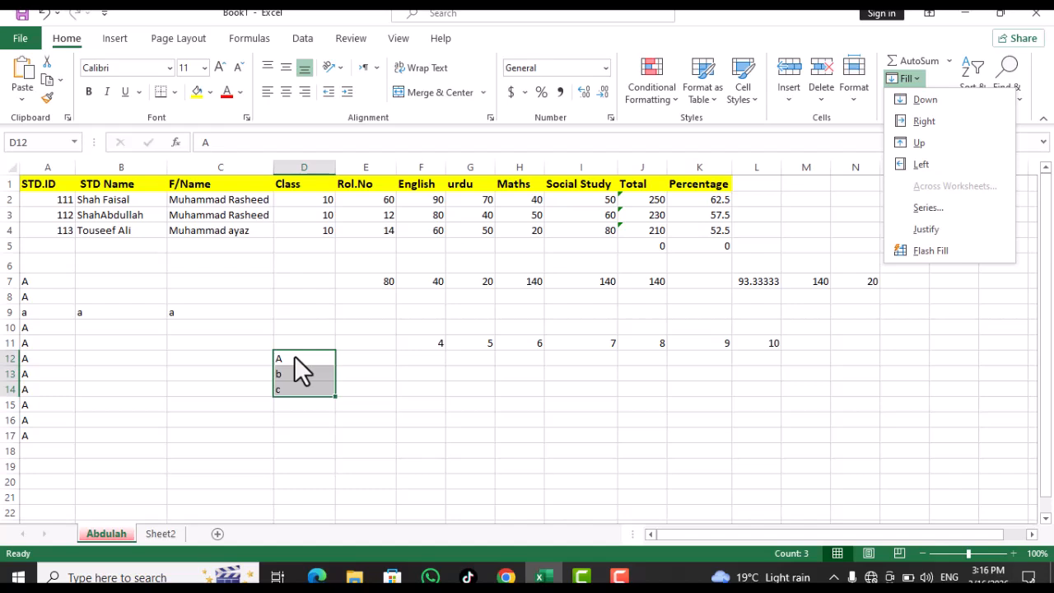
left_click(918, 228)
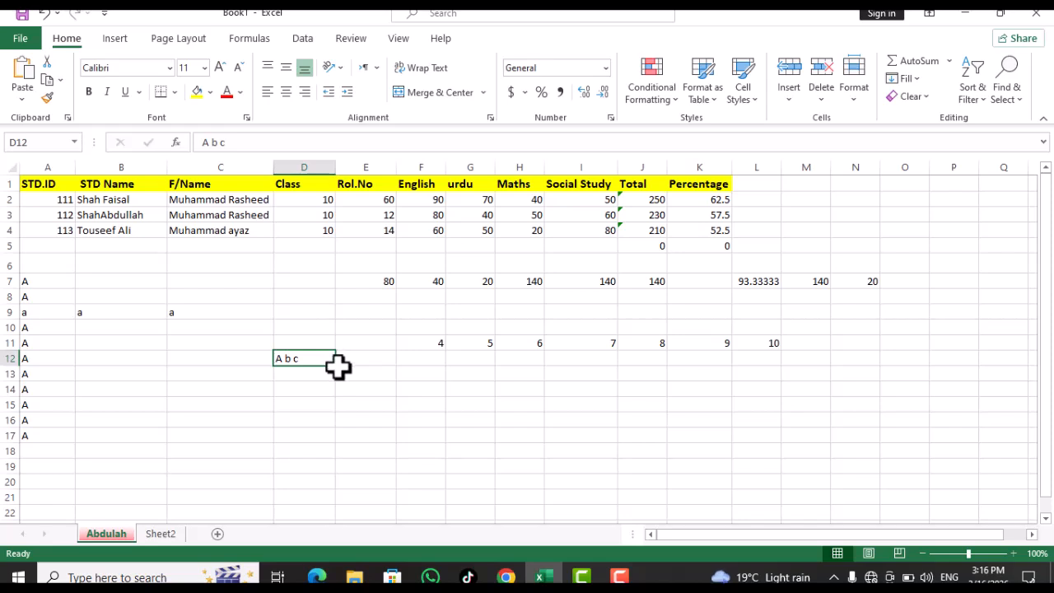
left_click(923, 77)
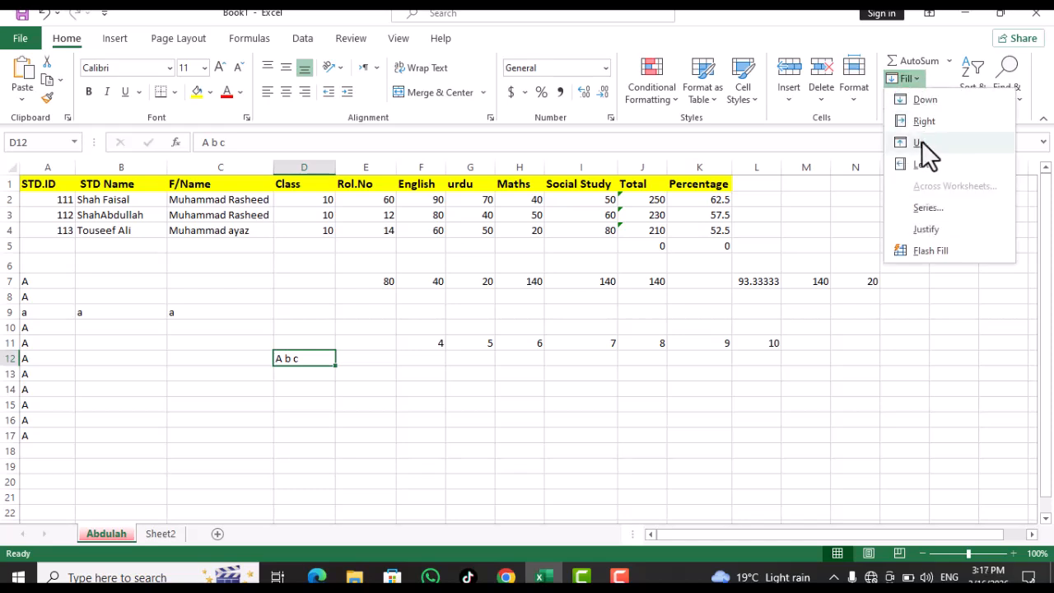